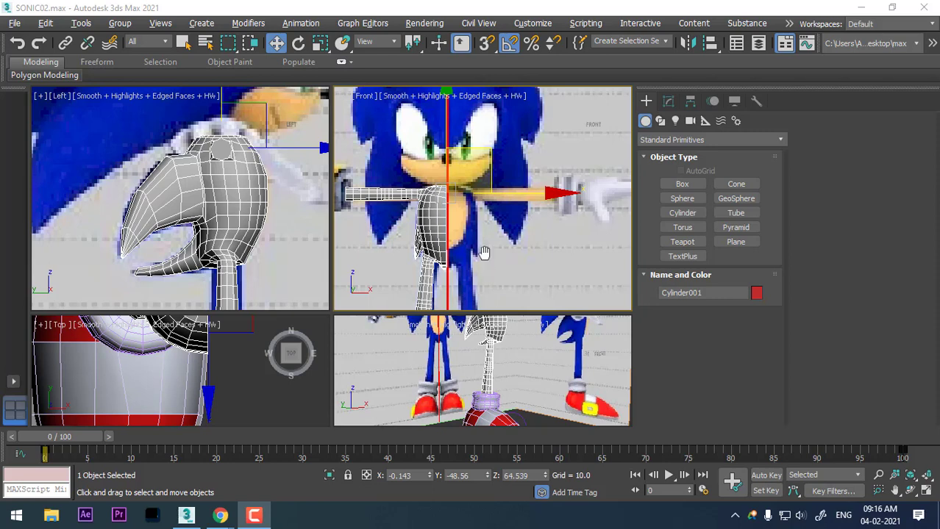
Step: Switch the top-left viewport to the Top view and frame the model
{"action": "scroll", "coordinate": [484, 265], "scroll_direction": "down", "scroll_amount": 3}
{"action": "scroll", "coordinate": [188, 256], "scroll_direction": "down", "scroll_amount": 2}
{"action": "scroll", "coordinate": [187, 256], "scroll_direction": "down", "scroll_amount": 2}
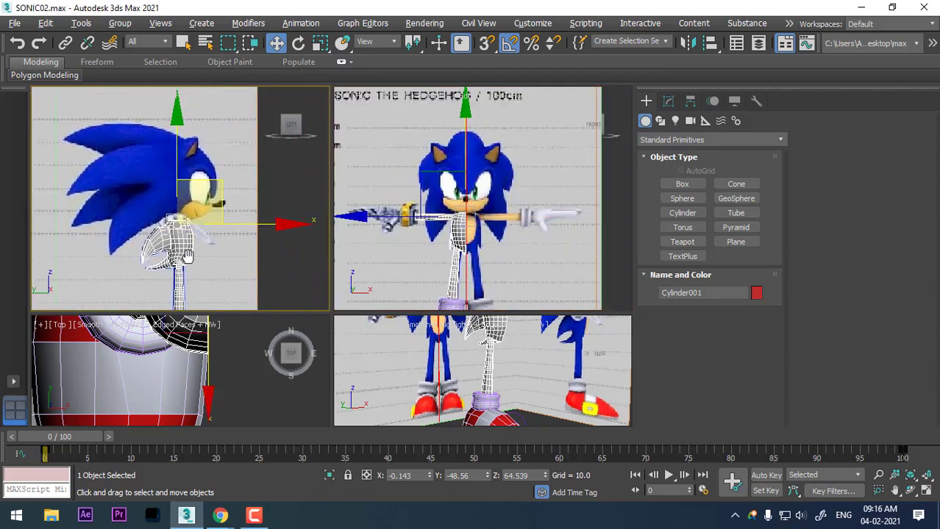
{"action": "key", "text": "t"}
{"action": "middle_click_drag", "start_coordinate": [188, 256], "coordinate": [227, 205]}
{"action": "scroll", "coordinate": [228, 204], "scroll_direction": "up", "scroll_amount": 2}
{"action": "scroll", "coordinate": [219, 248], "scroll_direction": "down", "scroll_amount": 1}
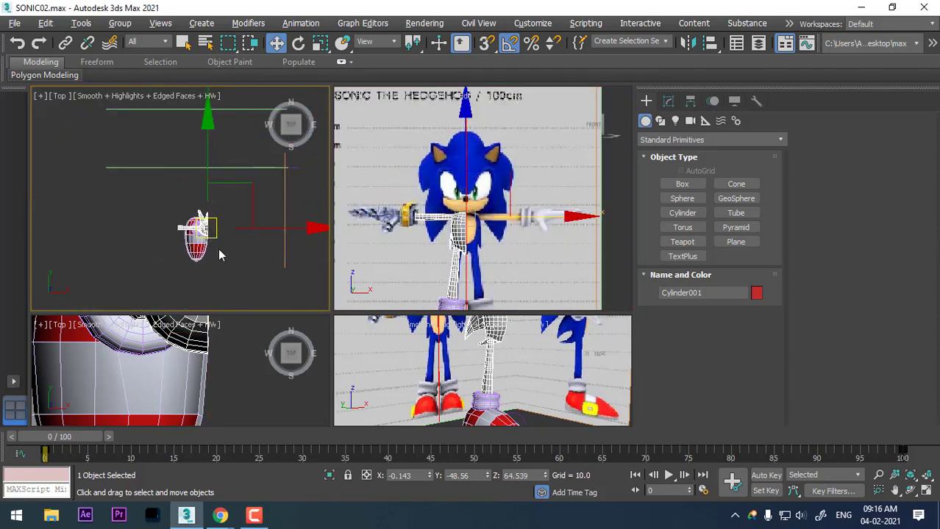
{"action": "left_click", "coordinate": [218, 248]}
Step: Draw a plane over the model in the Top view, then launch Photoshop
{"action": "left_click", "coordinate": [736, 242]}
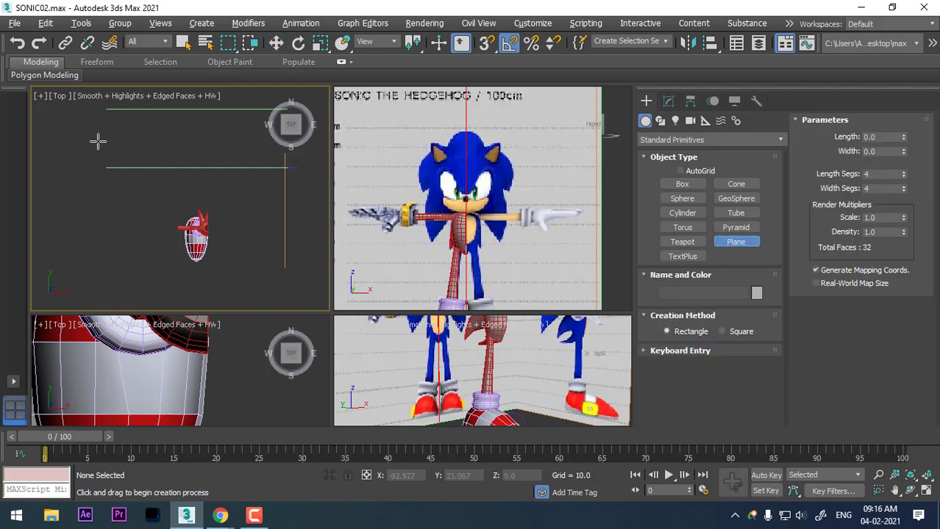
{"action": "left_click_drag", "start_coordinate": [103, 130], "coordinate": [283, 247]}
{"action": "key", "text": "w"}
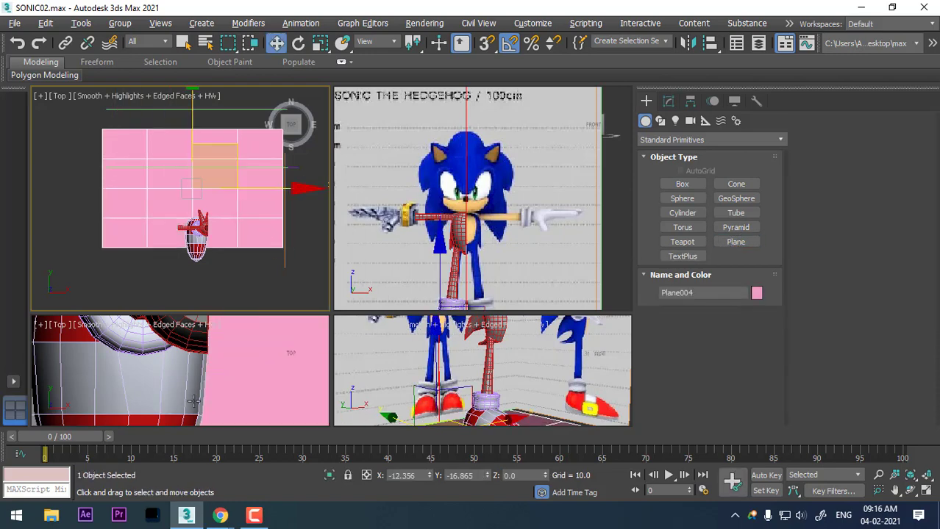
{"action": "left_click", "coordinate": [153, 515]}
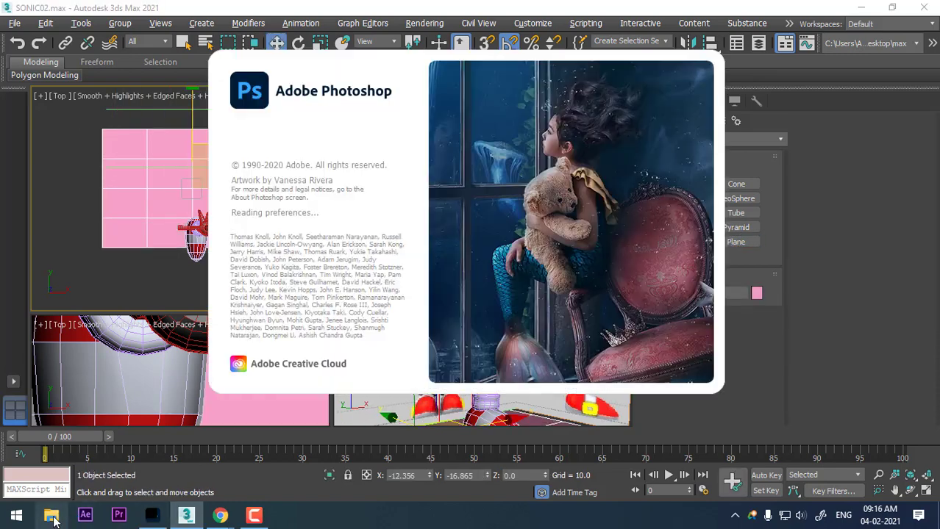
Step: Open the top.jpg reference in Photoshop as a floating window
{"action": "left_click", "coordinate": [53, 519]}
{"action": "scroll", "coordinate": [671, 312], "scroll_direction": "down", "scroll_amount": 1}
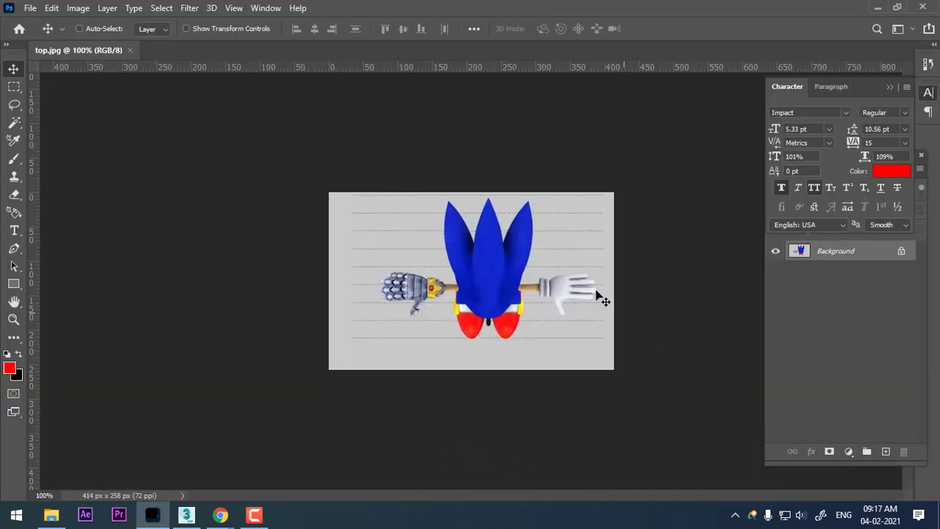
{"action": "left_click_drag", "start_coordinate": [60, 51], "coordinate": [107, 76]}
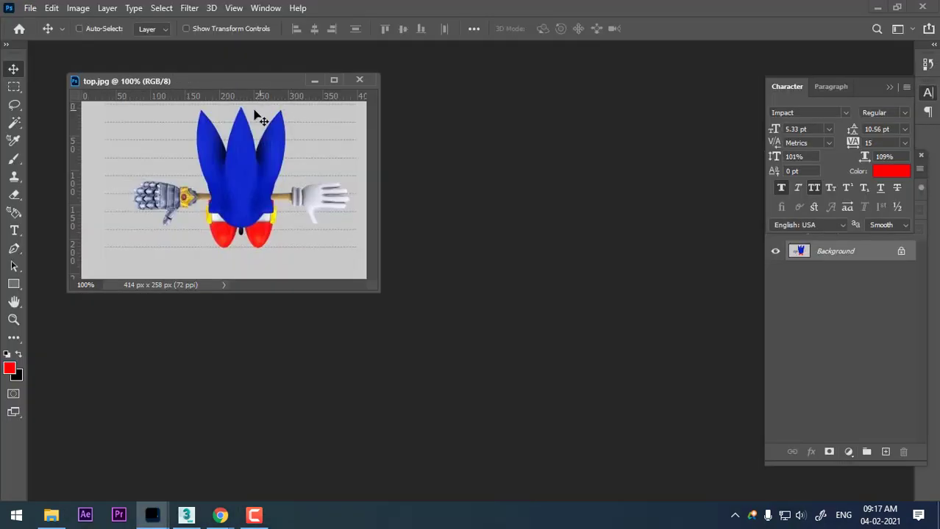
Step: Show top.jpg's Image Size in millimetres (146.05 × 91.02) and select the width
{"action": "right_click", "coordinate": [245, 83]}
{"action": "left_click", "coordinate": [278, 103]}
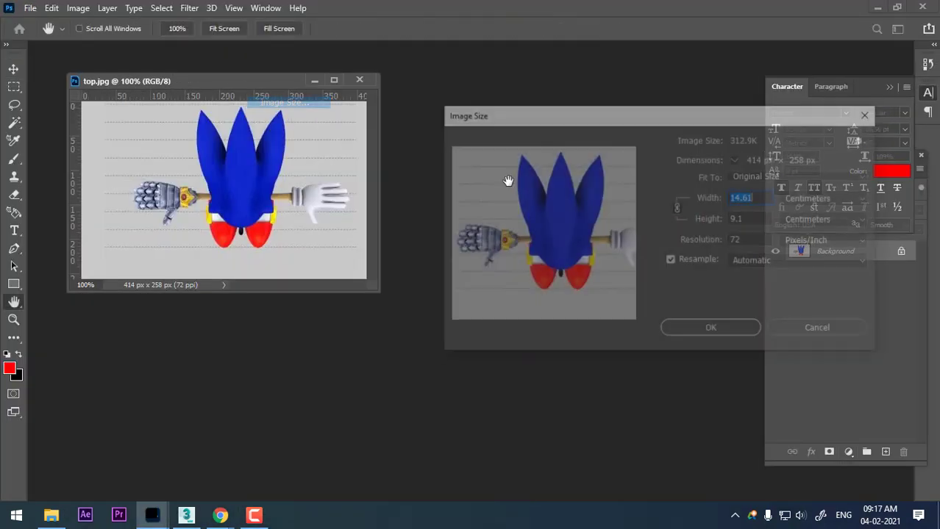
{"action": "left_click", "coordinate": [822, 200]}
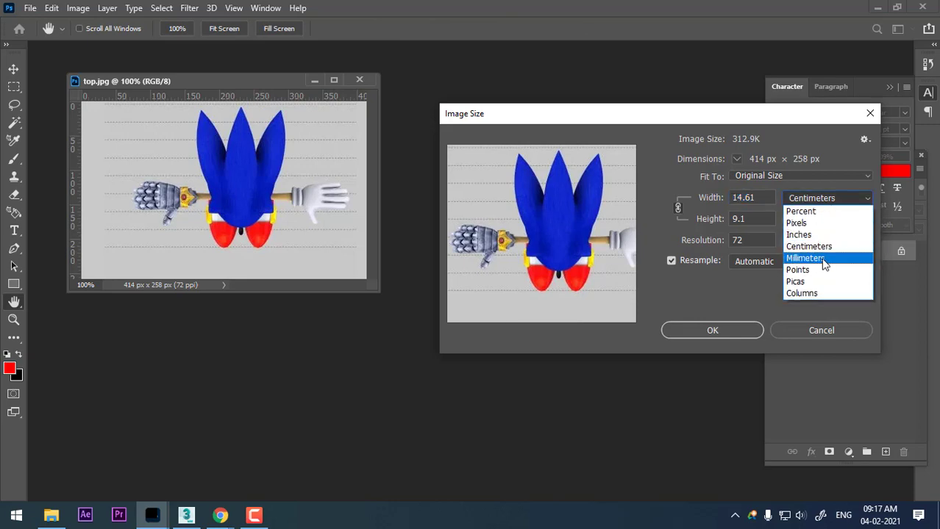
{"action": "left_click", "coordinate": [823, 259]}
{"action": "left_click", "coordinate": [779, 263]}
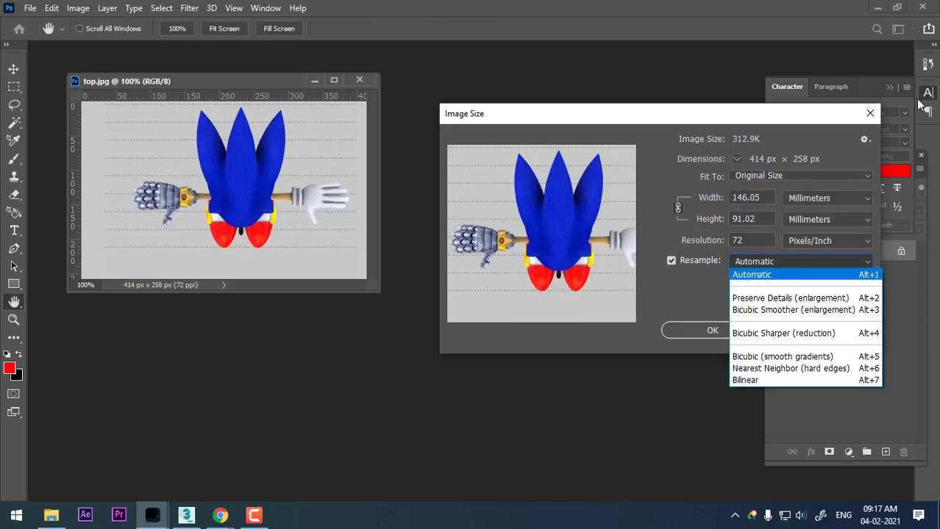
{"action": "left_click", "coordinate": [764, 201]}
{"action": "double_click", "coordinate": [763, 197]}
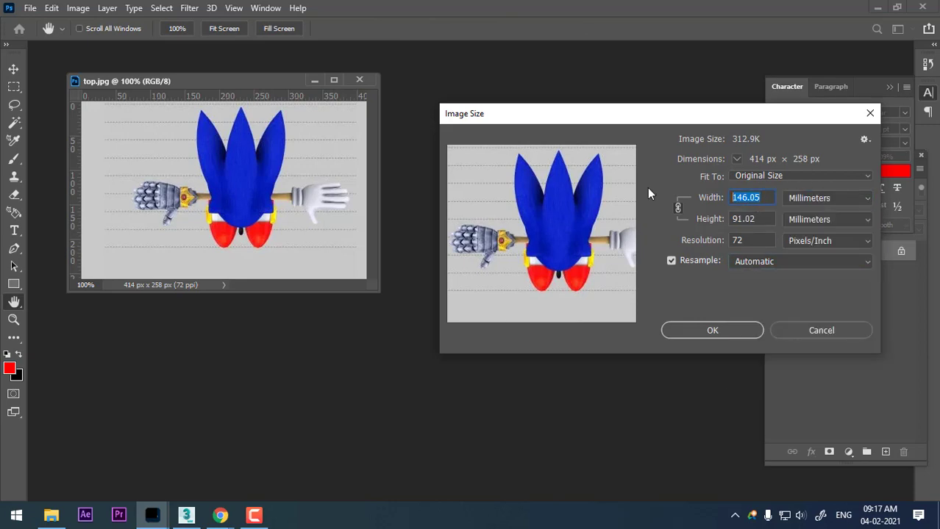
Step: Give the plane 1 length and 1 width segment and a width of 146.05
{"action": "left_click", "coordinate": [192, 515]}
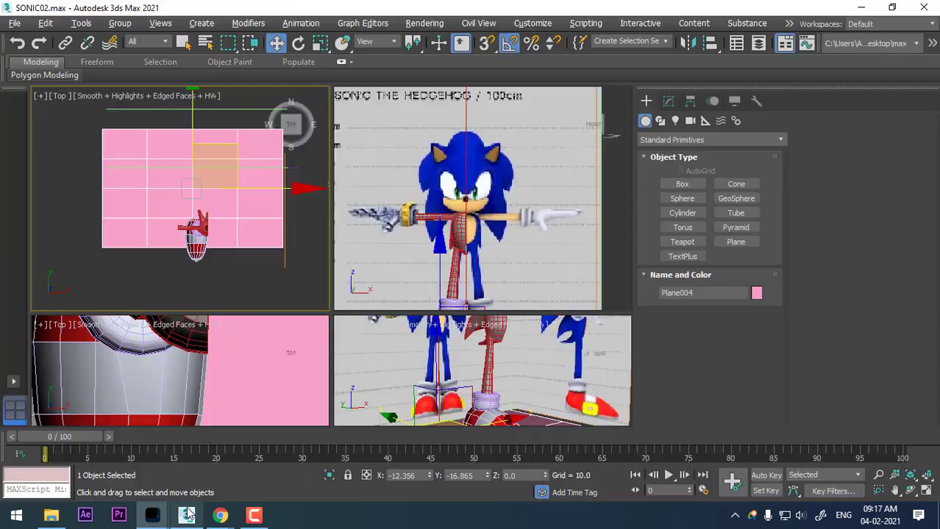
{"action": "left_click", "coordinate": [668, 101]}
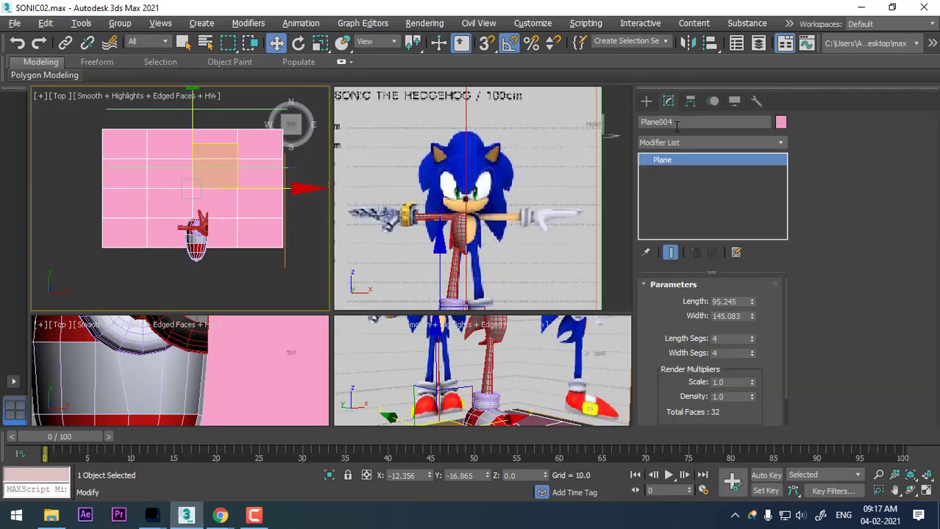
{"action": "left_click_drag", "start_coordinate": [752, 352], "coordinate": [752, 357]}
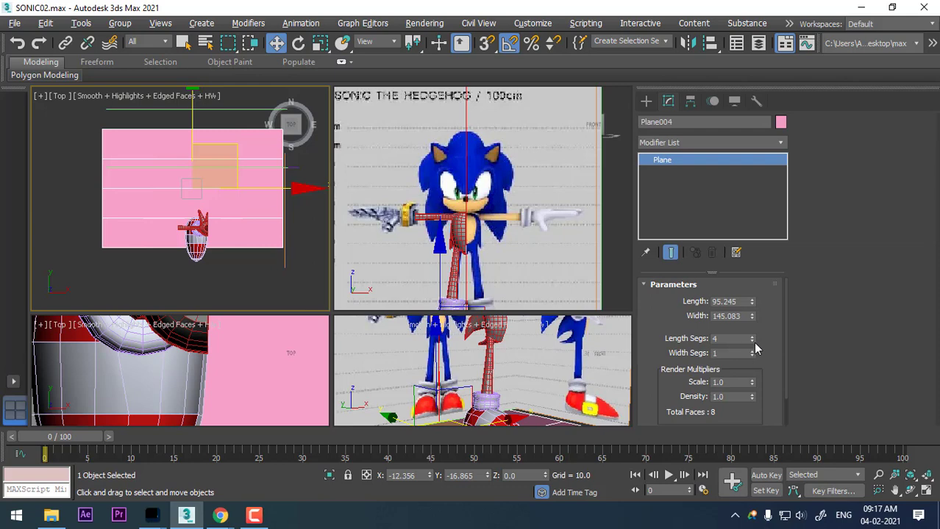
{"action": "right_click", "coordinate": [753, 342]}
{"action": "left_click", "coordinate": [739, 316]}
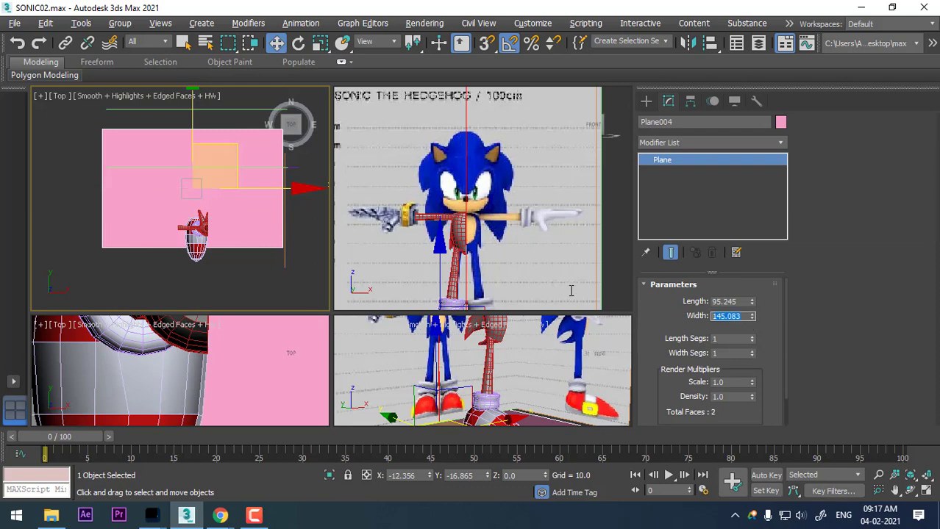
{"action": "type", "text": "146.05"}
{"action": "key", "text": "Return"}
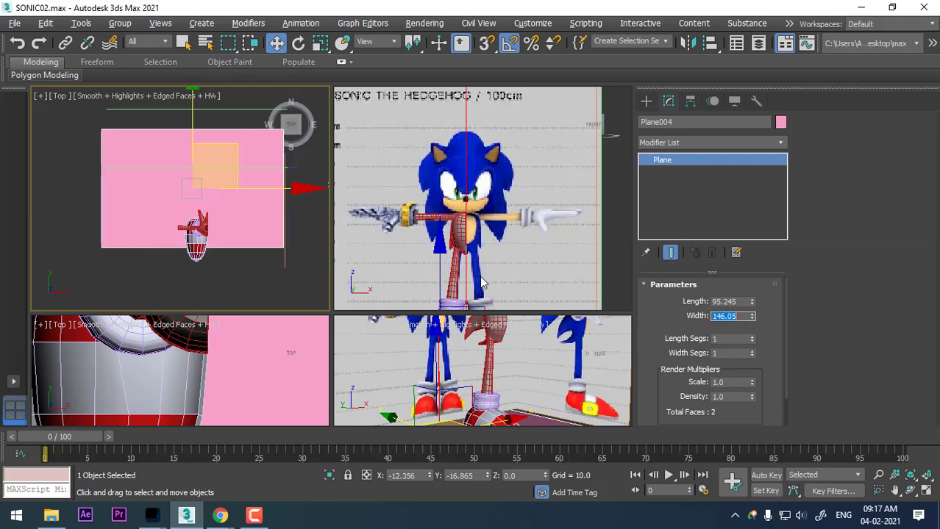
Step: Set the plane's length to Photoshop's 91.02 height and move it over the model
{"action": "key", "text": "alt+Tab"}
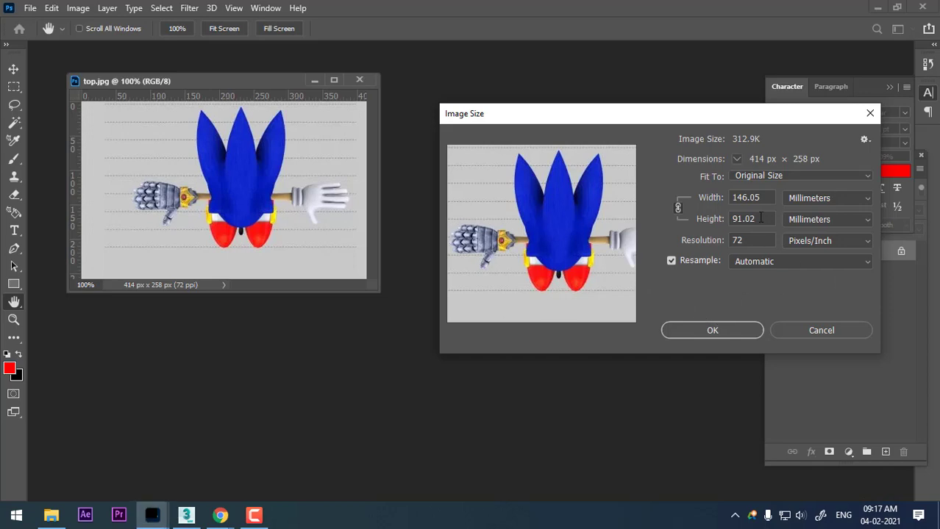
{"action": "double_click", "coordinate": [761, 218]}
{"action": "mouse_move", "coordinate": [541, 234]}
{"action": "key", "text": "ctrl+c"}
{"action": "key", "text": "alt+Tab"}
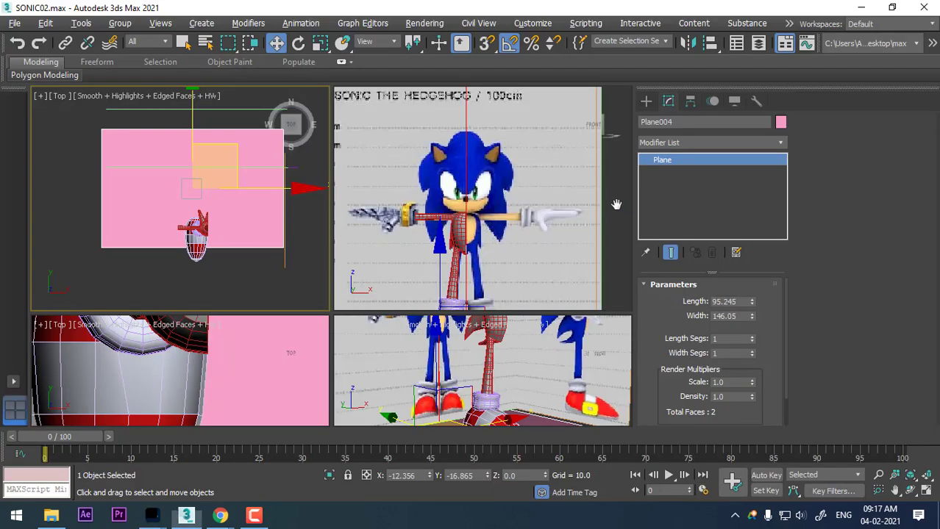
{"action": "double_click", "coordinate": [745, 301]}
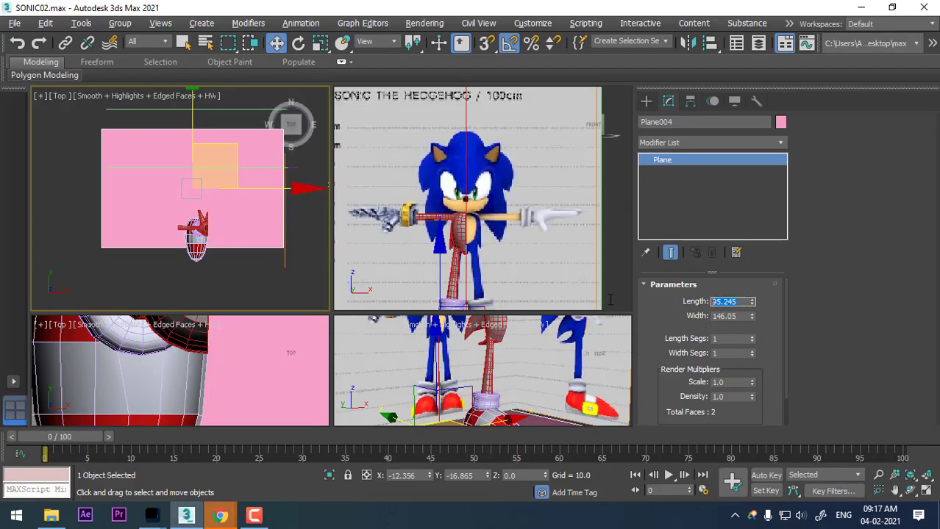
{"action": "key", "text": "ctrl+v"}
{"action": "key", "text": "Return"}
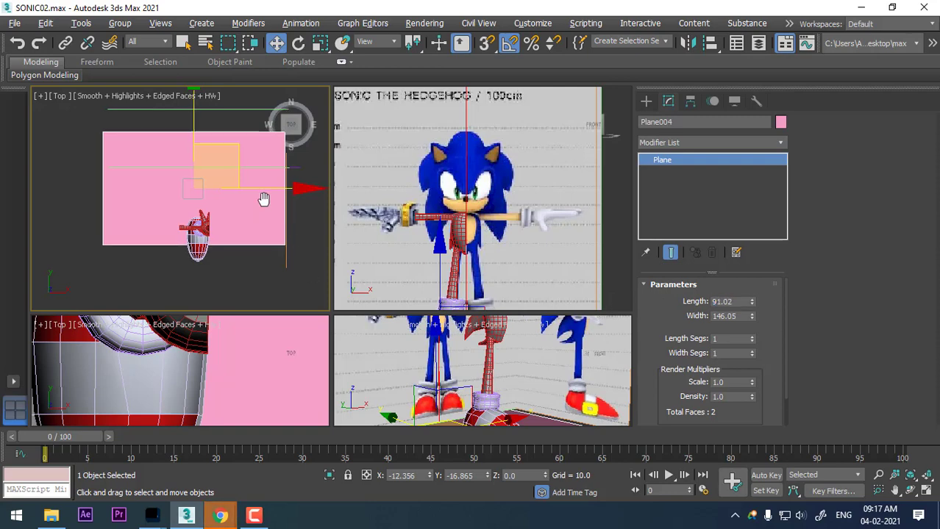
{"action": "left_click_drag", "start_coordinate": [263, 200], "coordinate": [276, 183]}
{"action": "right_click", "coordinate": [246, 197]}
{"action": "left_click", "coordinate": [264, 210]}
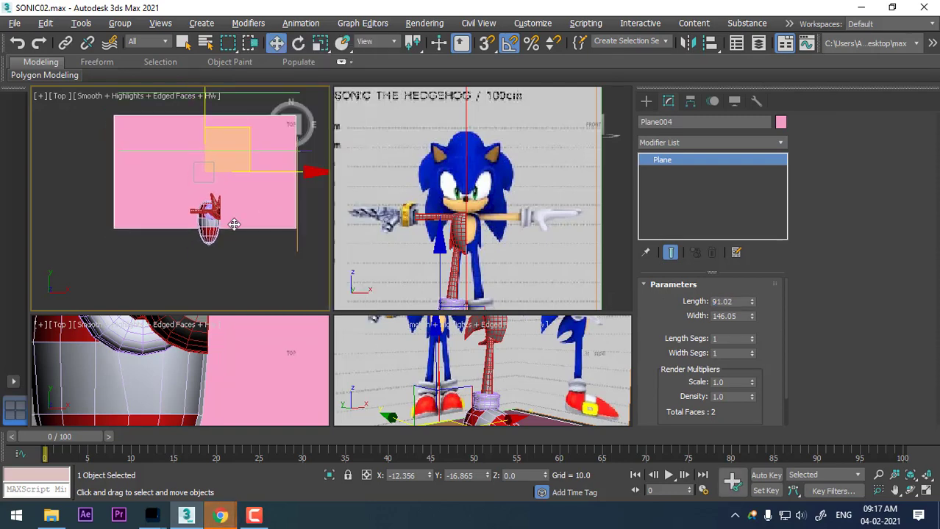
Step: Assign a blank material named 'top' to the plane with M
{"action": "key", "text": "m"}
{"action": "left_click", "coordinate": [589, 182]}
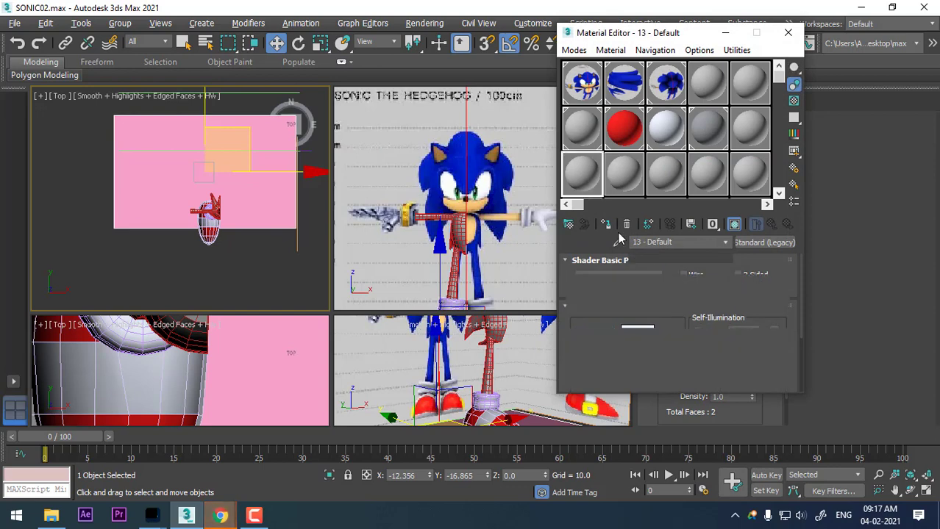
{"action": "left_click", "coordinate": [606, 224]}
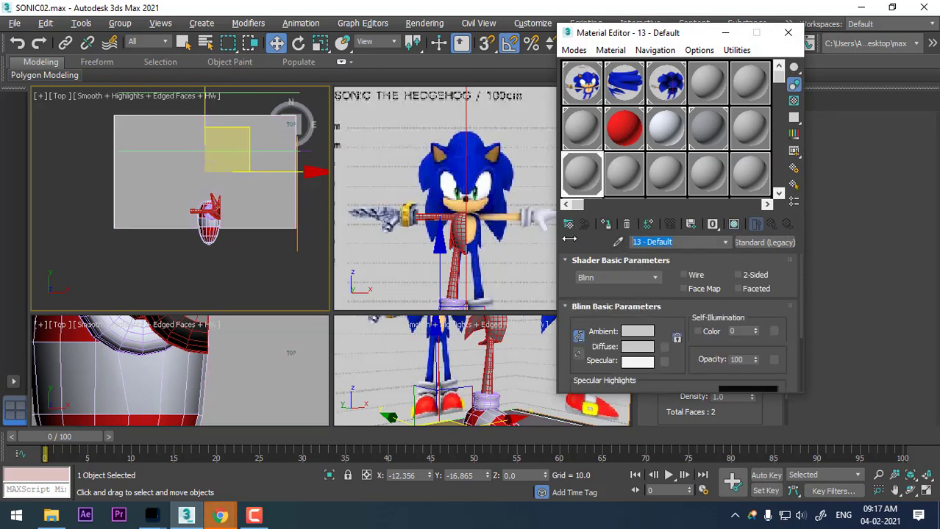
{"action": "type", "text": "top"}
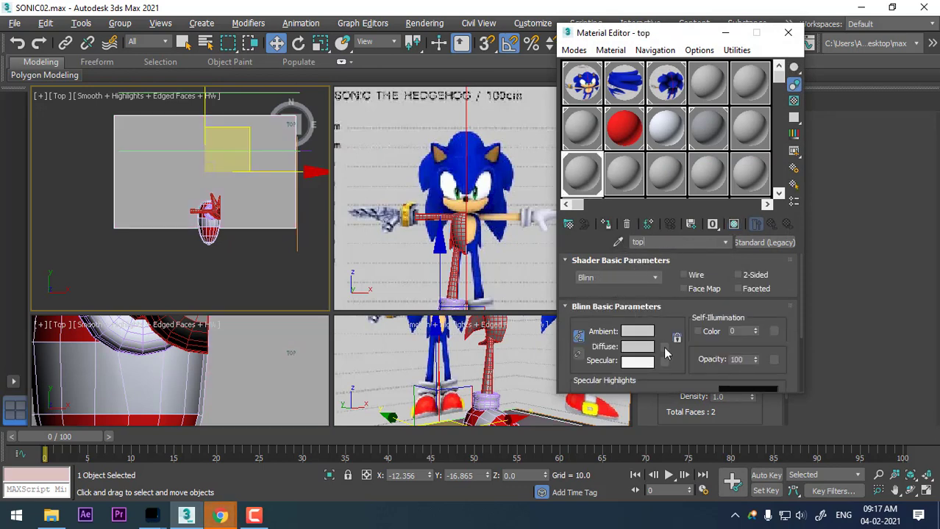
Step: Add a Bitmap diffuse map and try browsing to the cartoon character folder
{"action": "left_click", "coordinate": [665, 349]}
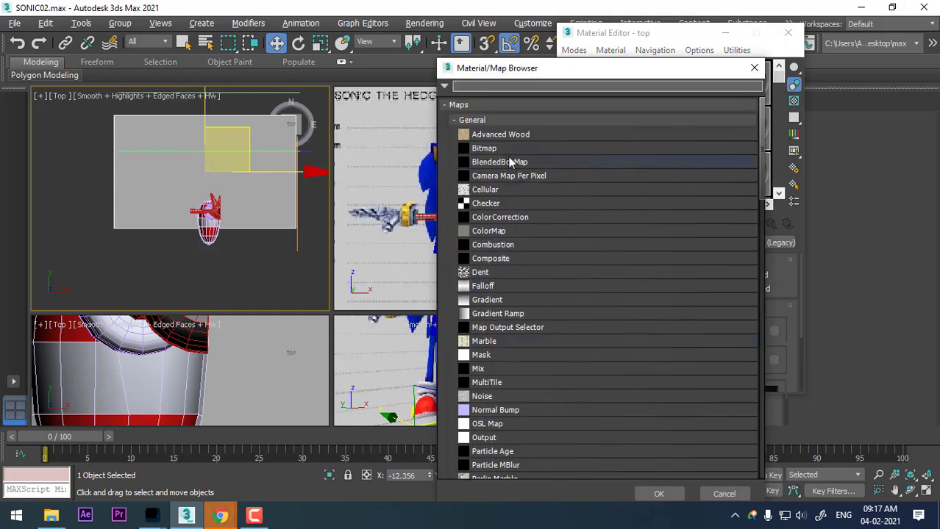
{"action": "double_click", "coordinate": [491, 148]}
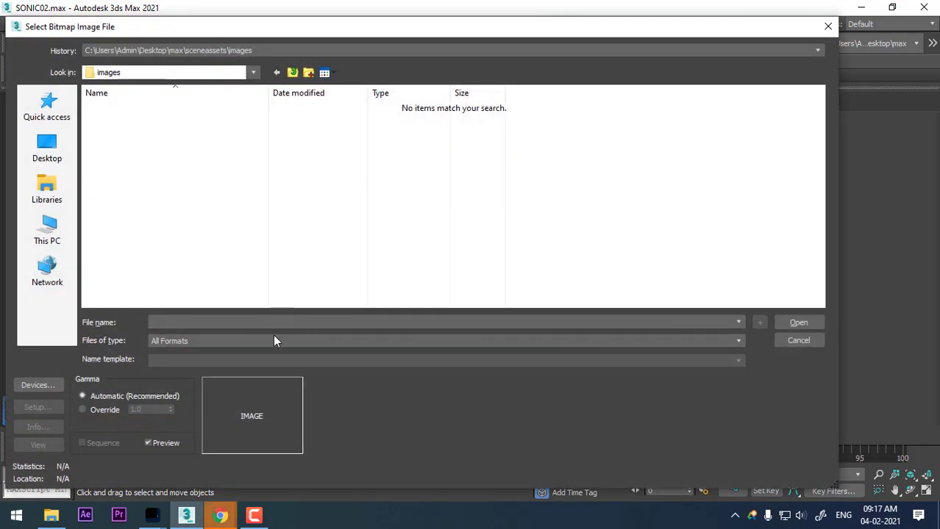
{"action": "type", "text": "91.02"}
{"action": "key", "text": "Return"}
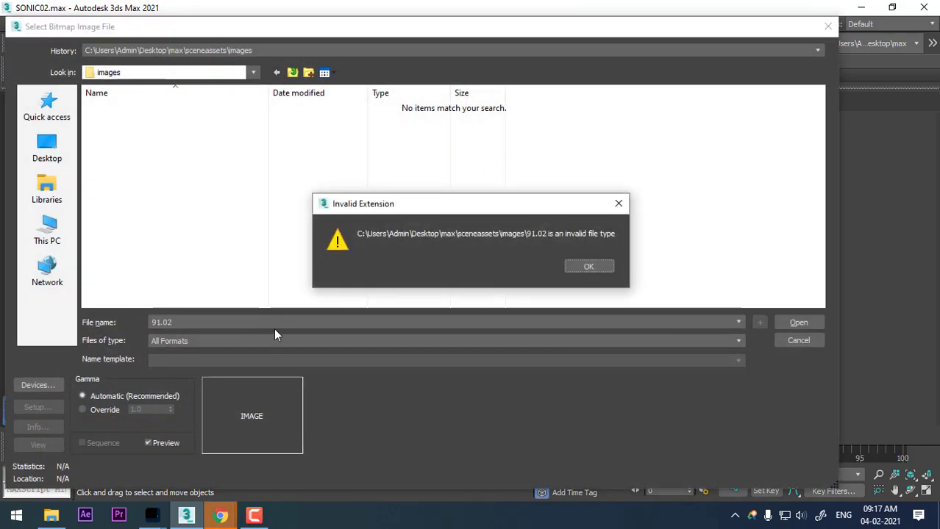
{"action": "key", "text": "Return"}
{"action": "left_click", "coordinate": [51, 515]}
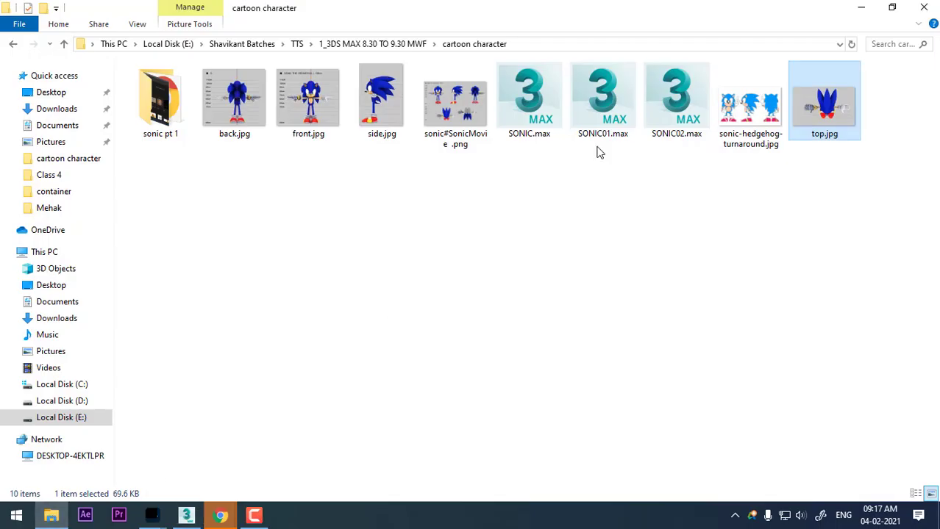
{"action": "left_click", "coordinate": [544, 45]}
{"action": "left_click", "coordinate": [860, 7]}
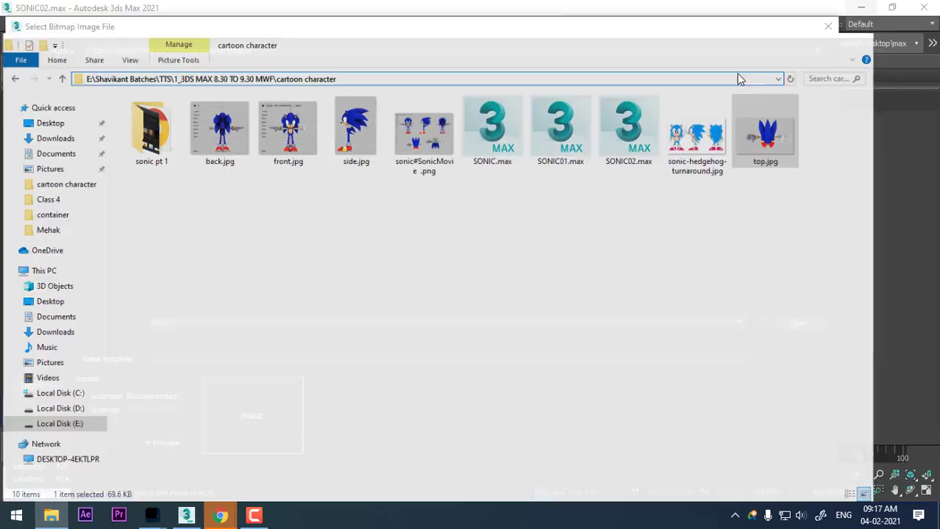
{"action": "key", "text": "ctrl+v"}
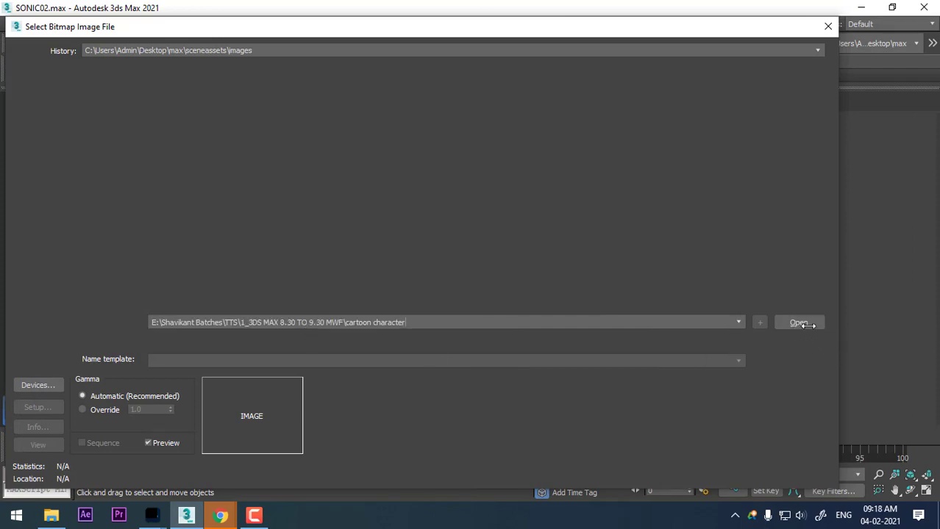
{"action": "left_click", "coordinate": [800, 323]}
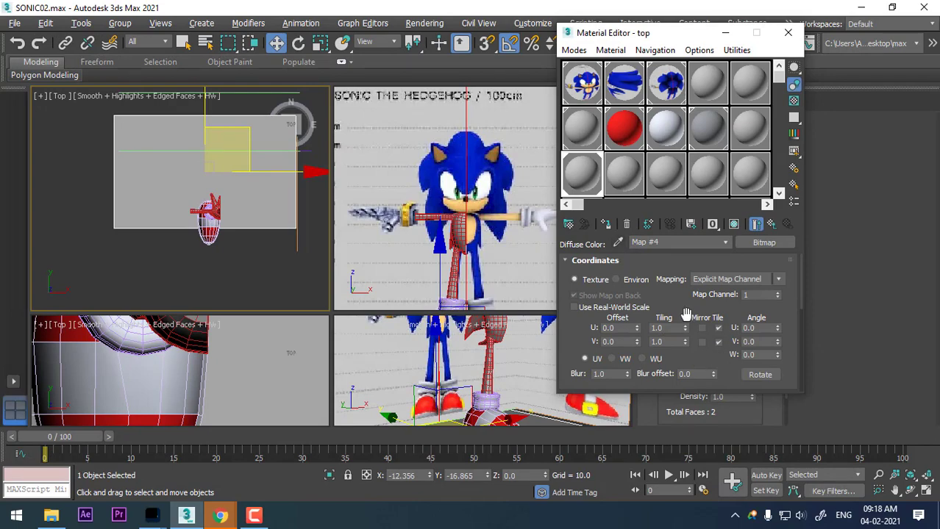
Step: Load top.jpg as the bitmap and show it shaded on the plane
{"action": "scroll", "coordinate": [686, 314], "scroll_direction": "down", "scroll_amount": 3}
{"action": "left_click", "coordinate": [697, 356]}
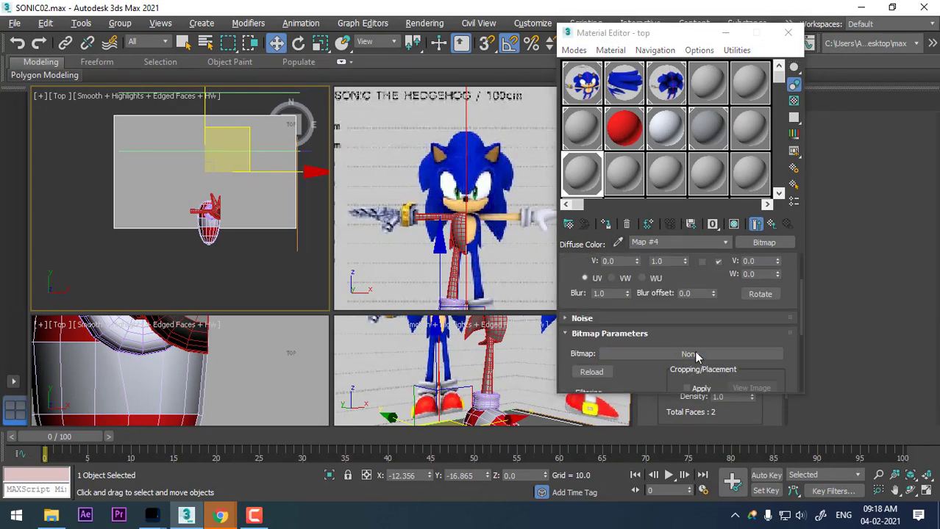
{"action": "double_click", "coordinate": [648, 150]}
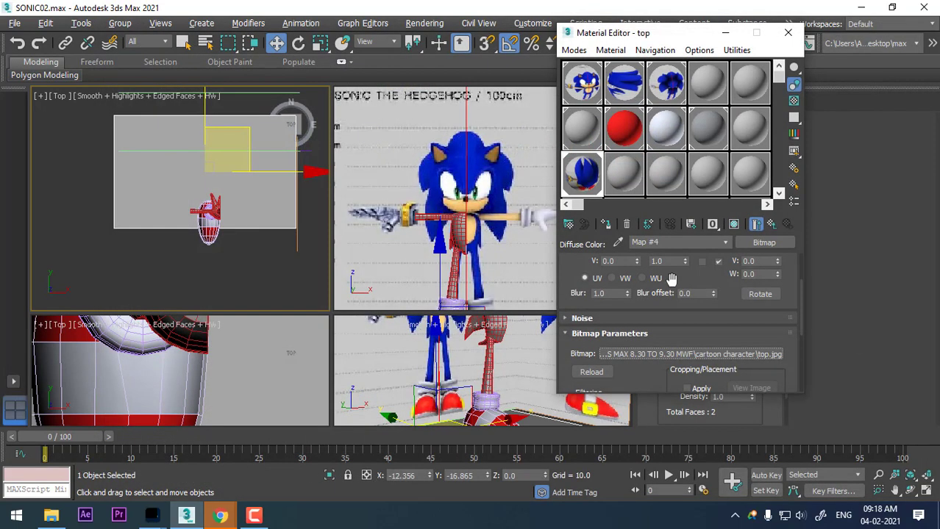
{"action": "left_click", "coordinate": [733, 225]}
Step: Maximize the Top view and reset the reference plane's X and Y position to 0
{"action": "key", "text": "alt+w"}
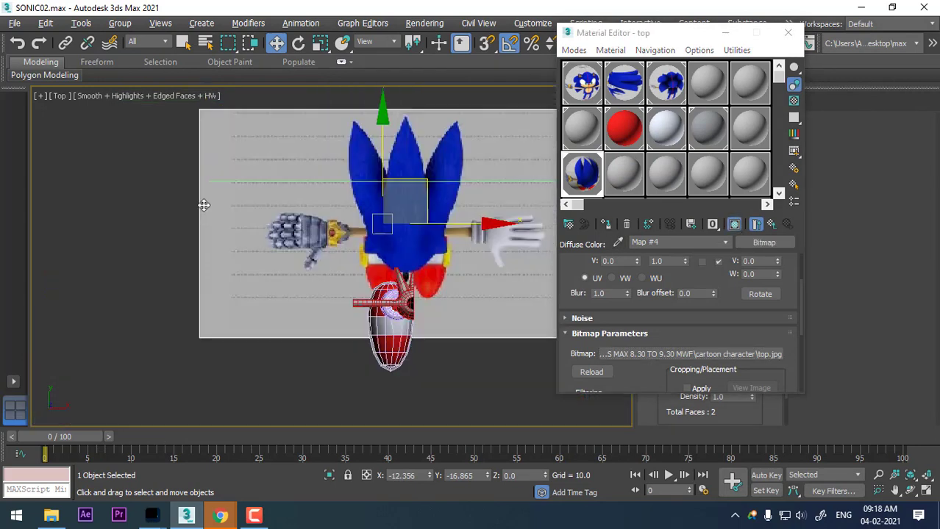
{"action": "middle_click_drag", "start_coordinate": [302, 142], "coordinate": [289, 117]}
{"action": "left_click_drag", "start_coordinate": [286, 108], "coordinate": [286, 166]}
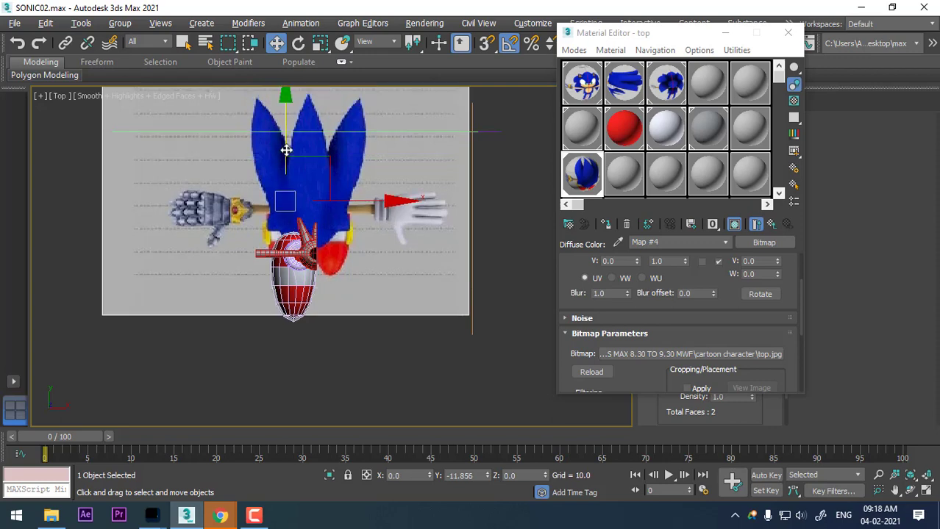
{"action": "scroll", "coordinate": [371, 217], "scroll_direction": "up", "scroll_amount": 3}
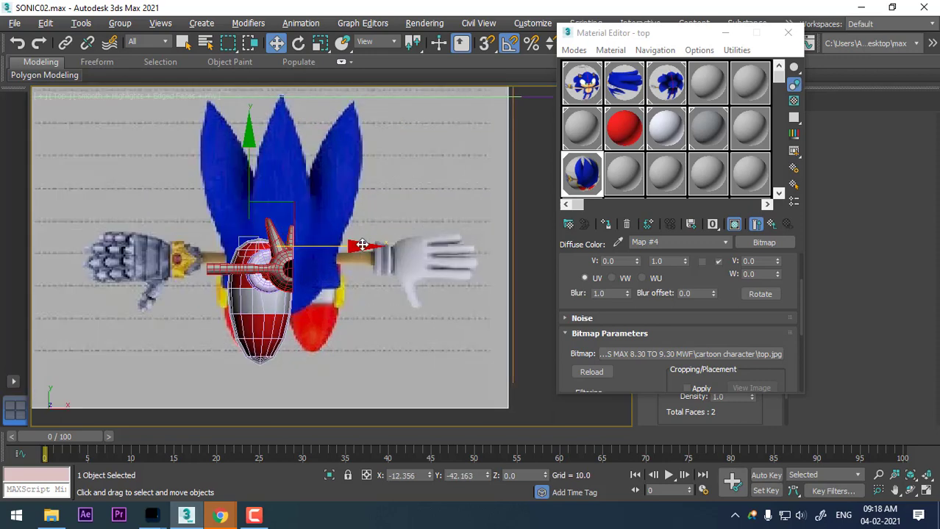
{"action": "left_click_drag", "start_coordinate": [362, 246], "coordinate": [365, 246]}
{"action": "right_click", "coordinate": [431, 476]}
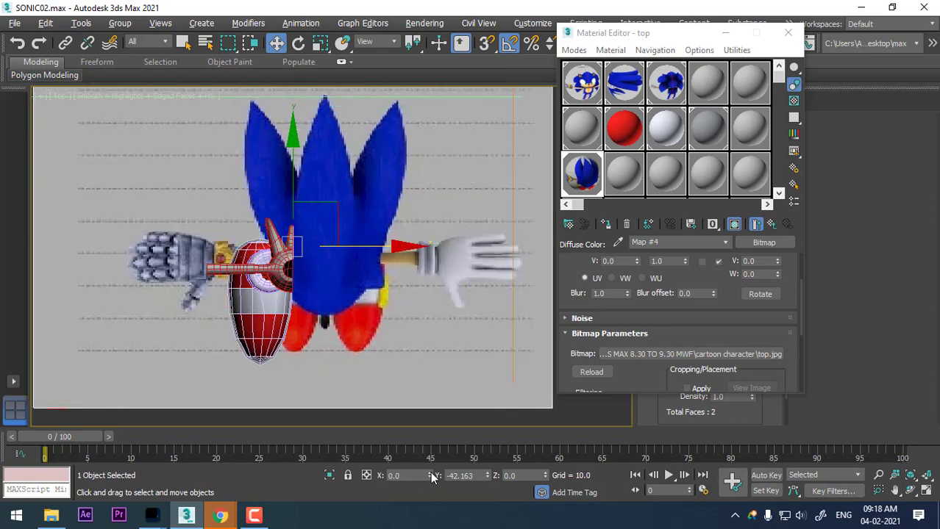
{"action": "right_click", "coordinate": [487, 477]}
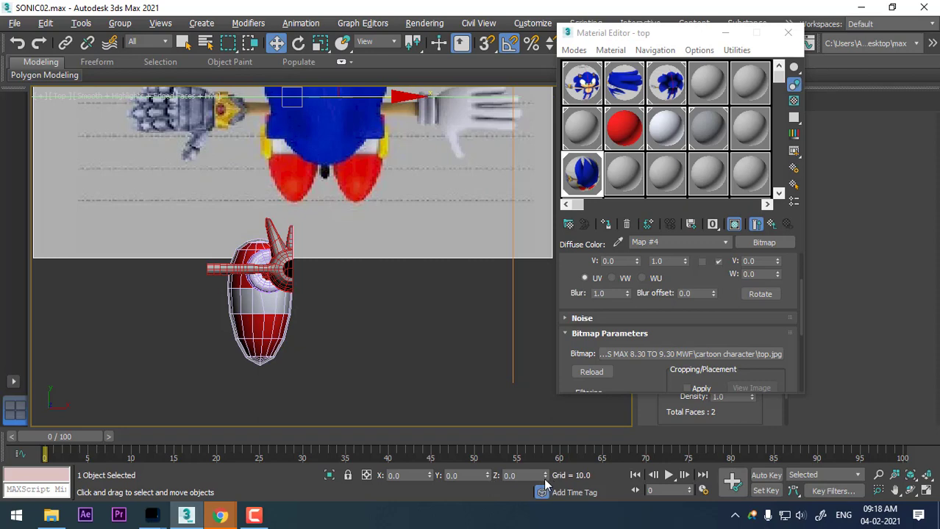
Step: Line the Sonic plane up over the red pod and bring the white glove into view
{"action": "key", "text": "z"}
{"action": "mouse_move", "coordinate": [321, 158]}
{"action": "left_mouse_down"}
{"action": "mouse_move", "coordinate": [332, 211]}
{"action": "mouse_move", "coordinate": [320, 193]}
{"action": "left_mouse_up"}
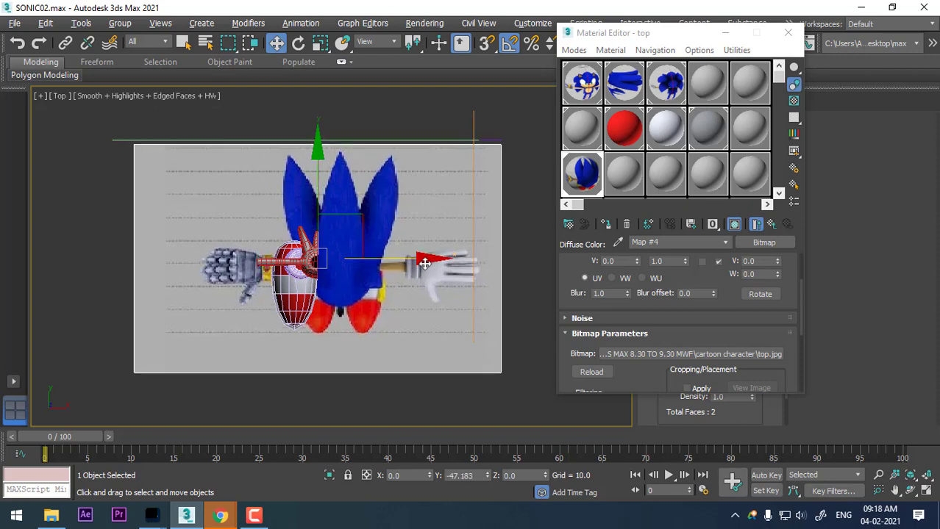
{"action": "left_click_drag", "start_coordinate": [425, 264], "coordinate": [402, 261]}
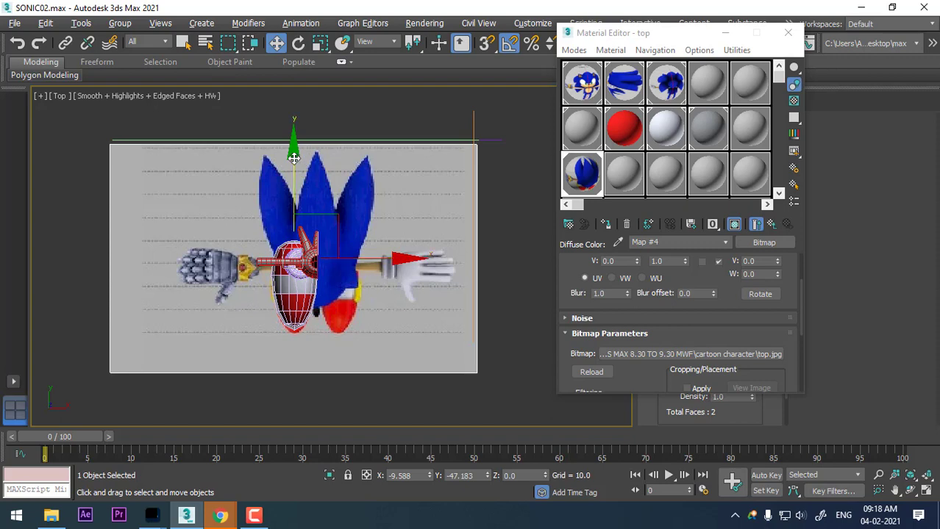
{"action": "left_click_drag", "start_coordinate": [296, 158], "coordinate": [297, 156]}
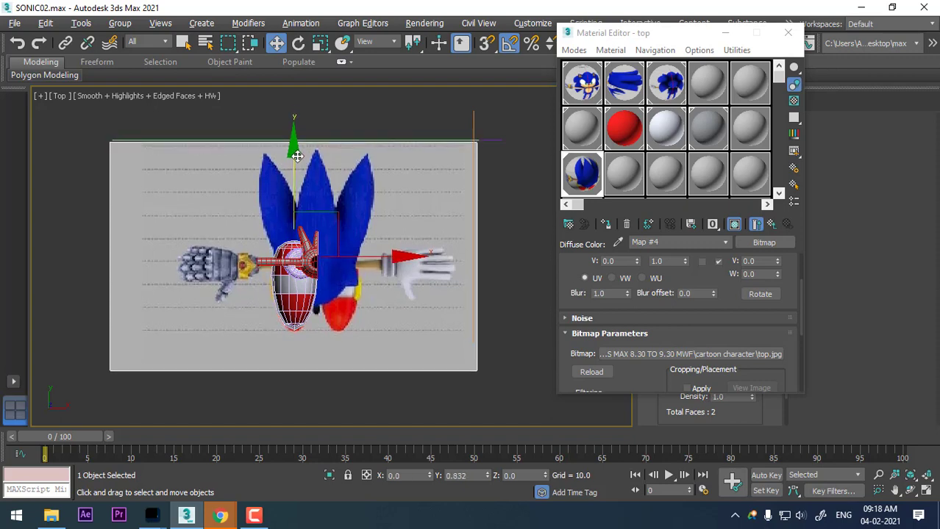
{"action": "scroll", "coordinate": [297, 156], "scroll_direction": "up", "scroll_amount": 5}
{"action": "middle_click_drag", "start_coordinate": [250, 144], "coordinate": [332, 138]}
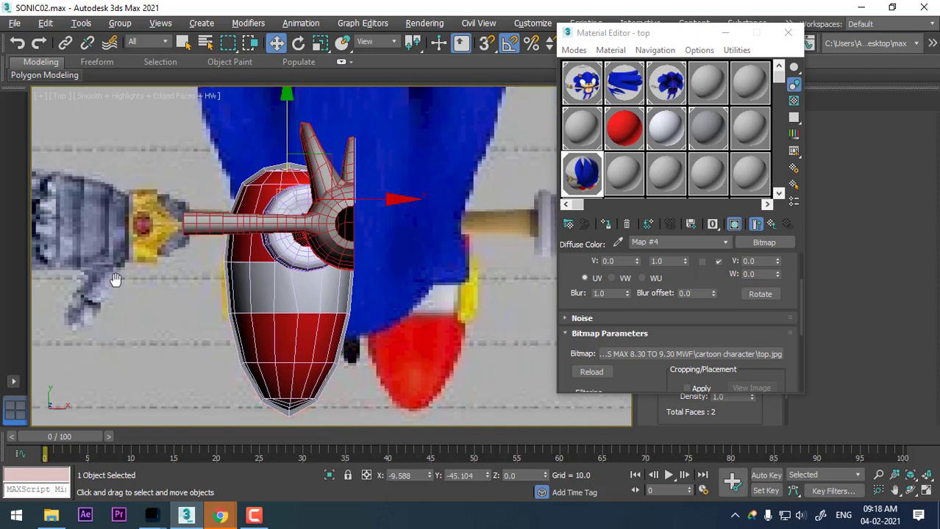
{"action": "middle_click_drag", "start_coordinate": [340, 132], "coordinate": [283, 289]}
Step: Close the Material Editor and draw a cylinder on the glove's middle finger
{"action": "left_click", "coordinate": [787, 33]}
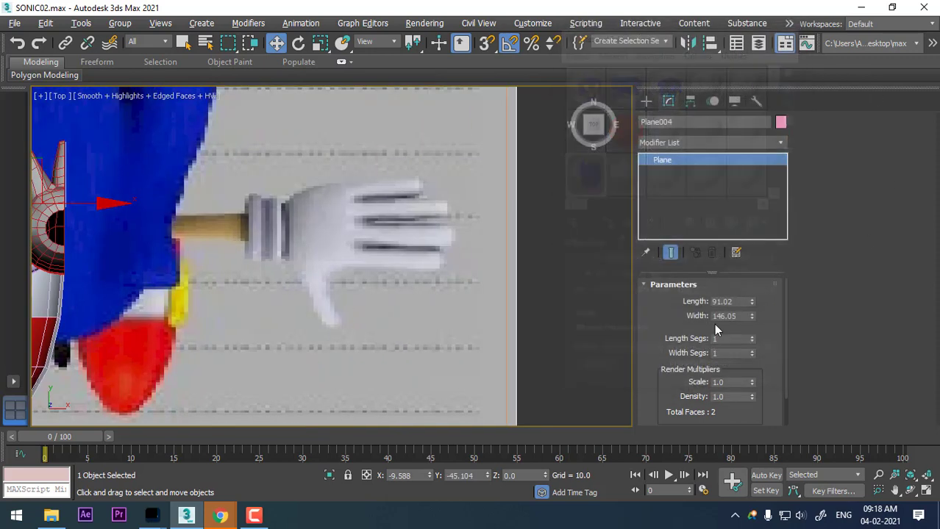
{"action": "left_click", "coordinate": [647, 101]}
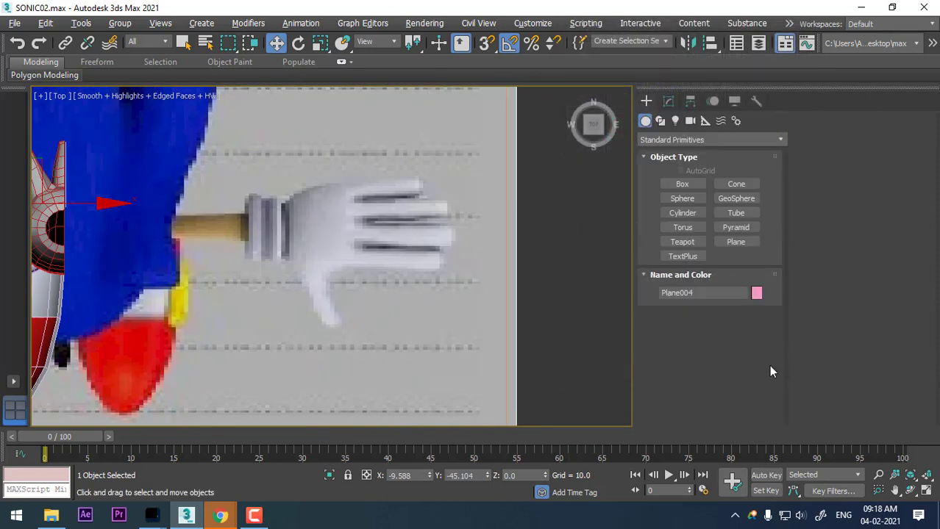
{"action": "left_click", "coordinate": [682, 214]}
{"action": "left_click_drag", "start_coordinate": [370, 232], "coordinate": [382, 235]}
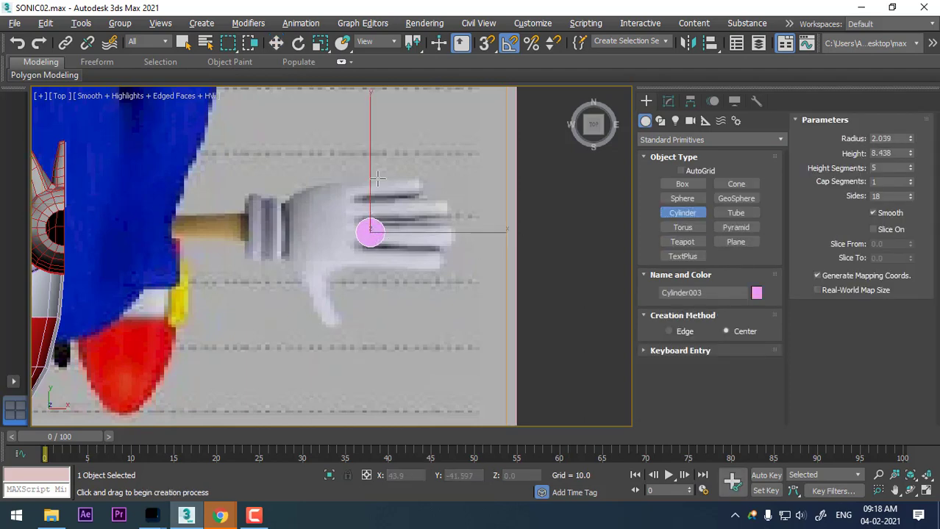
Step: Rotate the cylinder 90° to lie along the finger, checking the angle snap step
{"action": "key", "text": "w"}
{"action": "key", "text": "e"}
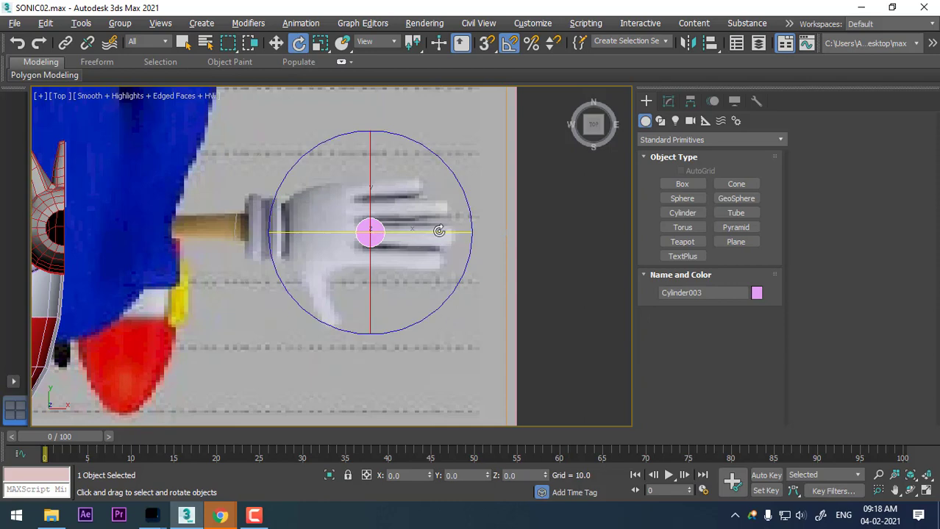
{"action": "left_click_drag", "start_coordinate": [439, 230], "coordinate": [436, 231]}
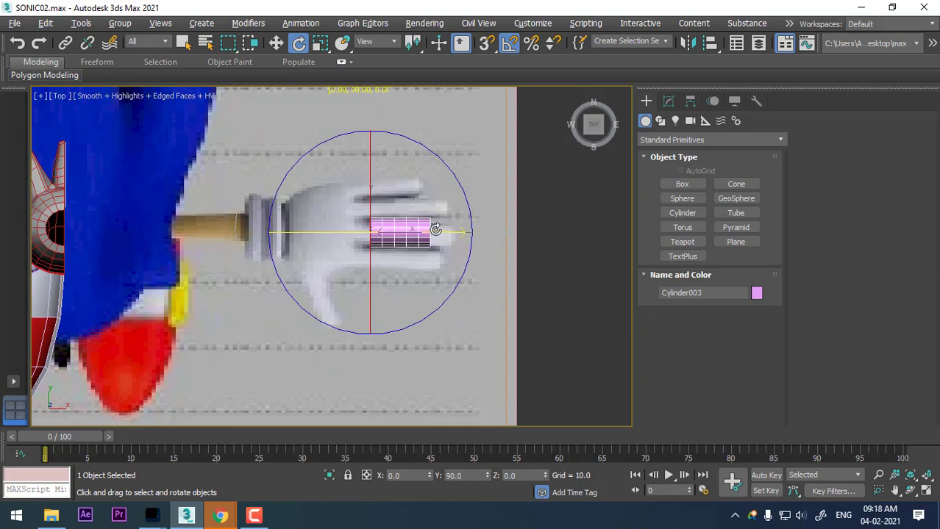
{"action": "right_click", "coordinate": [509, 42]}
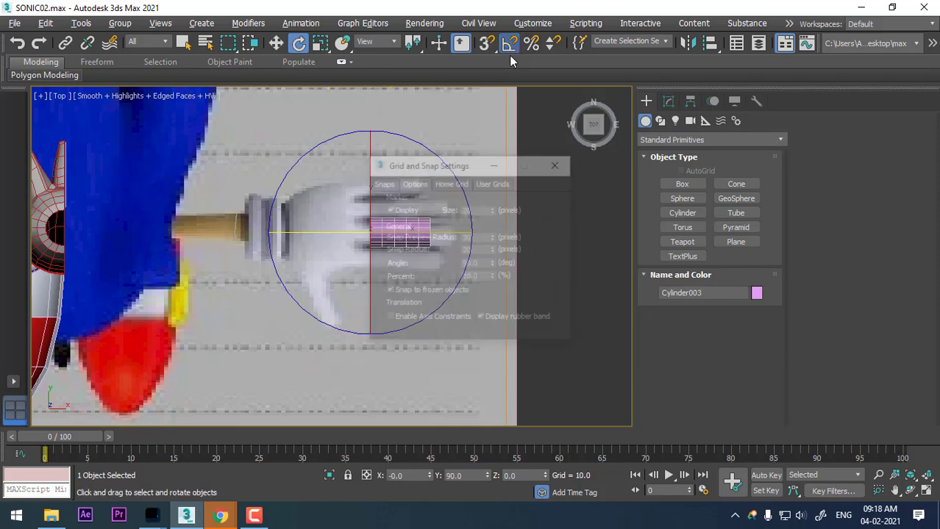
{"action": "left_click", "coordinate": [557, 165]}
Step: Give the cylinder 8 sides and 3 height segments
{"action": "left_click", "coordinate": [668, 105]}
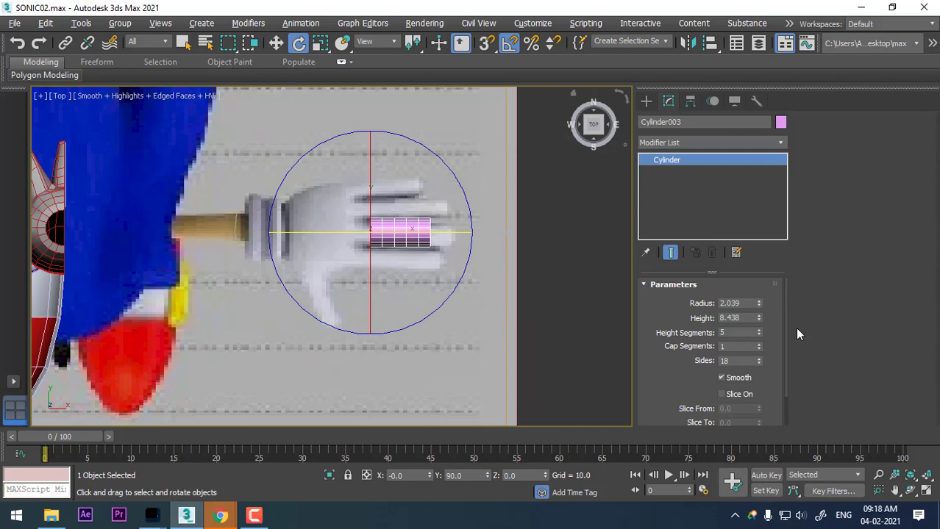
{"action": "double_click", "coordinate": [742, 360]}
{"action": "type", "text": "8"}
{"action": "key", "text": "Return"}
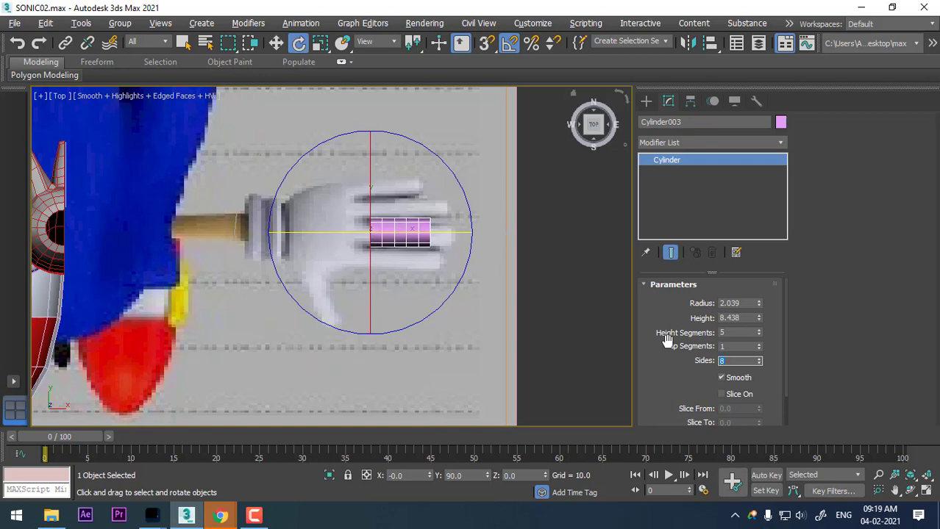
{"action": "double_click", "coordinate": [751, 333]}
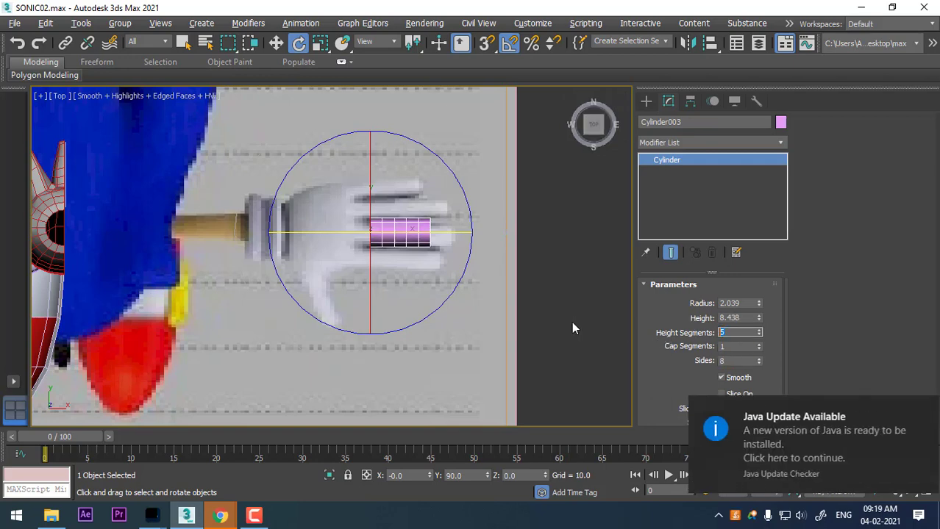
{"action": "type", "text": "2"}
{"action": "type", "text": "3"}
{"action": "key", "text": "Return"}
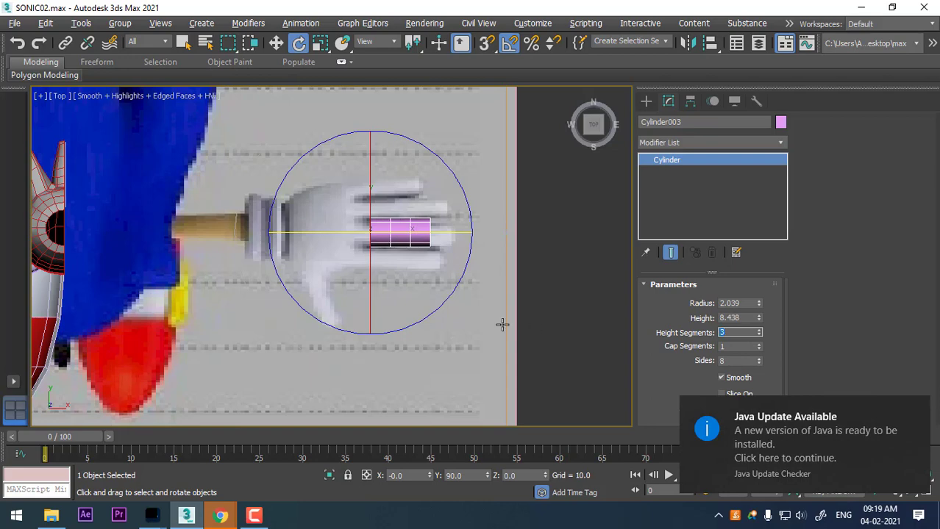
{"action": "left_click", "coordinate": [919, 410]}
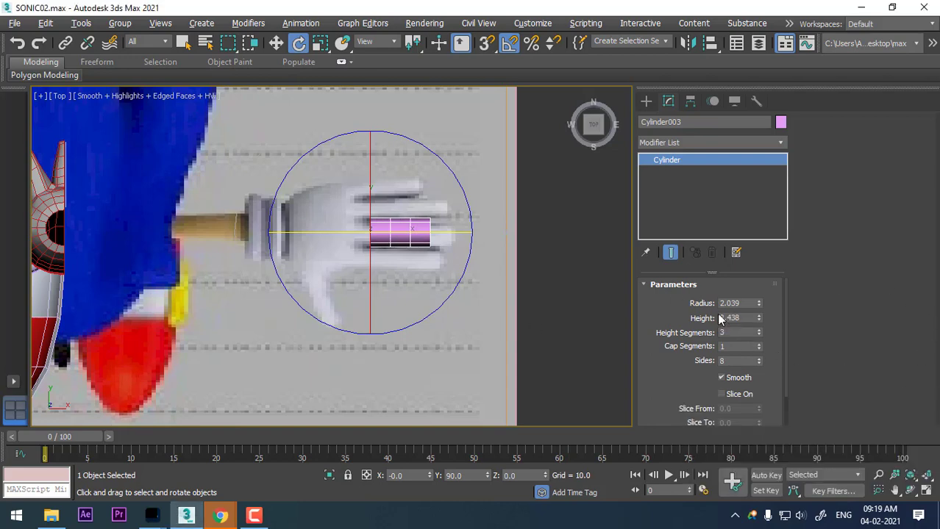
Step: Fit the cylinder along the finger in the Top view: radius 1.597, height 13.525
{"action": "left_click_drag", "start_coordinate": [762, 318], "coordinate": [763, 288]}
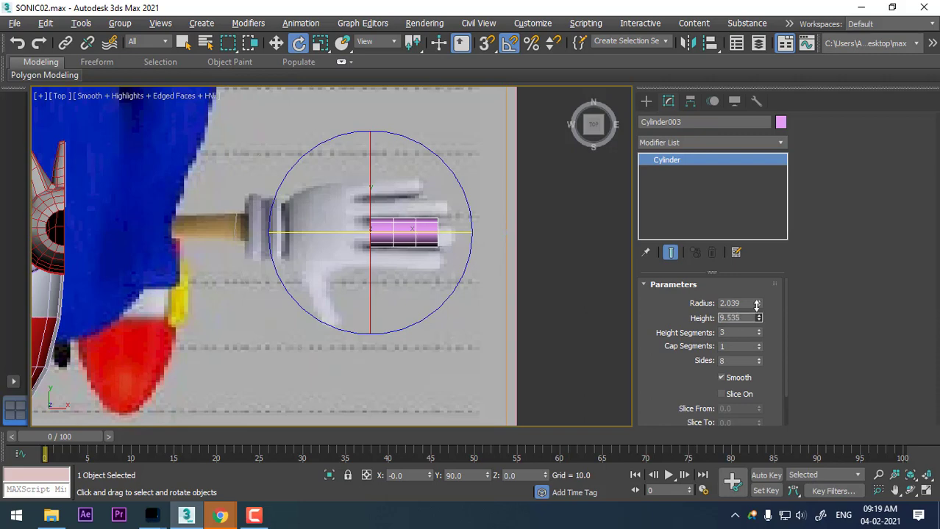
{"action": "scroll", "coordinate": [409, 221], "scroll_direction": "up", "scroll_amount": 2}
{"action": "scroll", "coordinate": [441, 241], "scroll_direction": "up", "scroll_amount": 3}
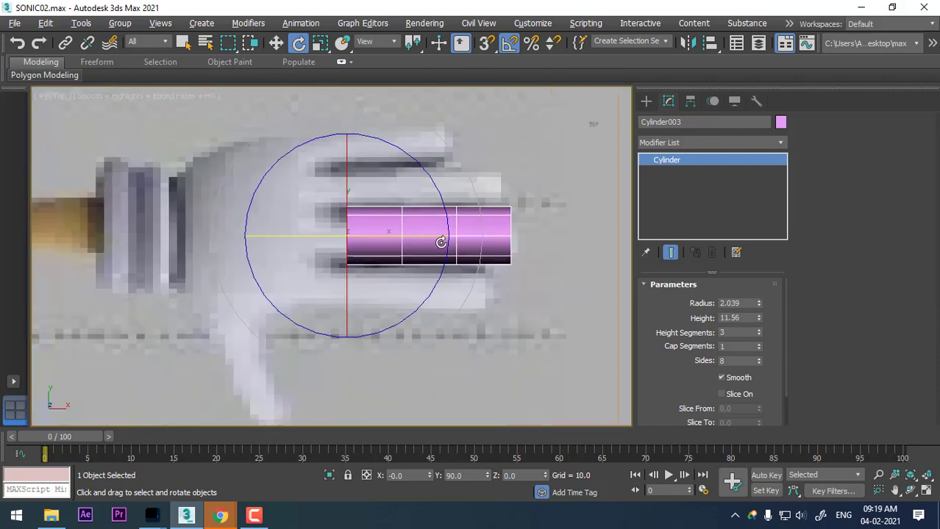
{"action": "key", "text": "w"}
{"action": "left_click_drag", "start_coordinate": [458, 236], "coordinate": [432, 235]}
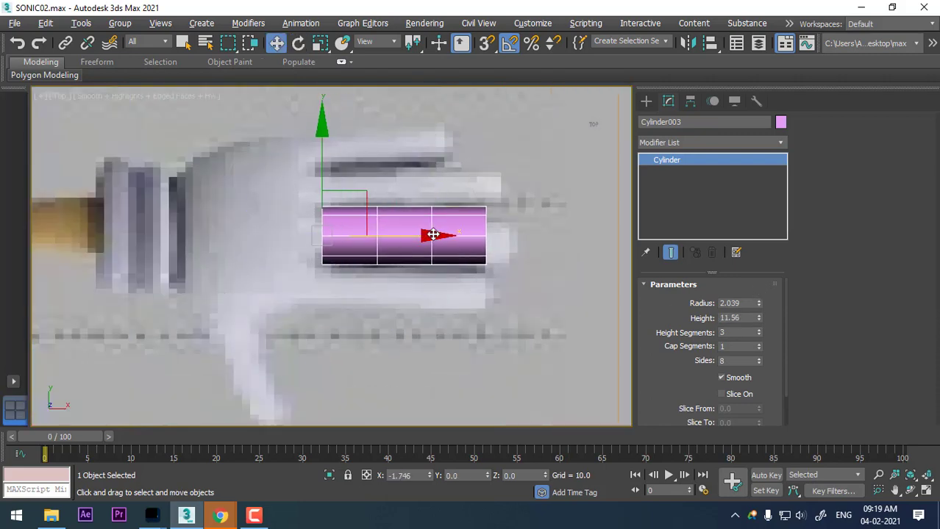
{"action": "left_click_drag", "start_coordinate": [759, 305], "coordinate": [751, 313]}
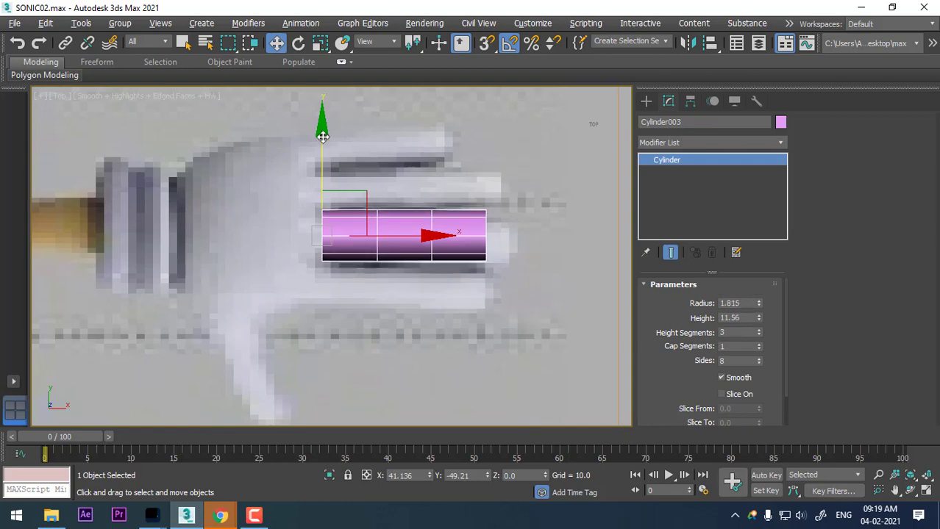
{"action": "left_click_drag", "start_coordinate": [328, 136], "coordinate": [328, 143]}
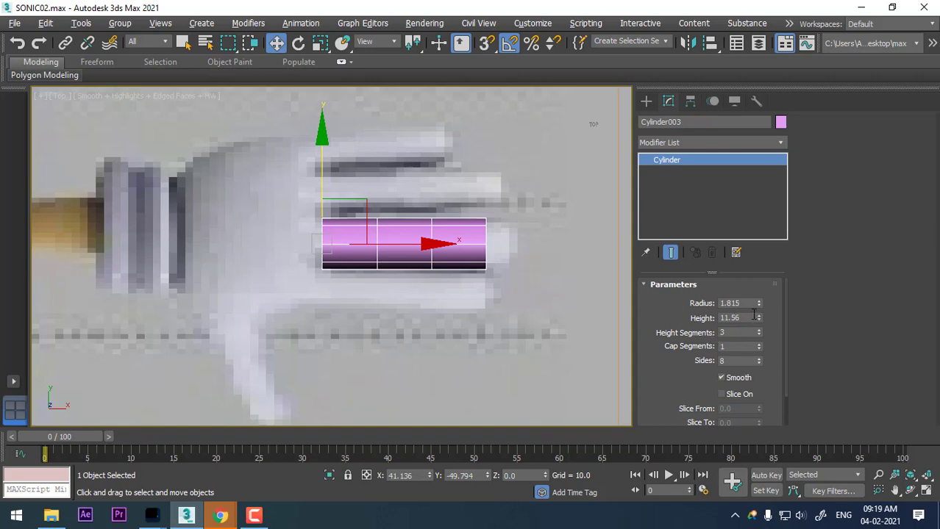
{"action": "mouse_move", "coordinate": [758, 305]}
{"action": "left_mouse_down"}
{"action": "mouse_move", "coordinate": [759, 316]}
{"action": "mouse_move", "coordinate": [759, 303]}
{"action": "left_mouse_up"}
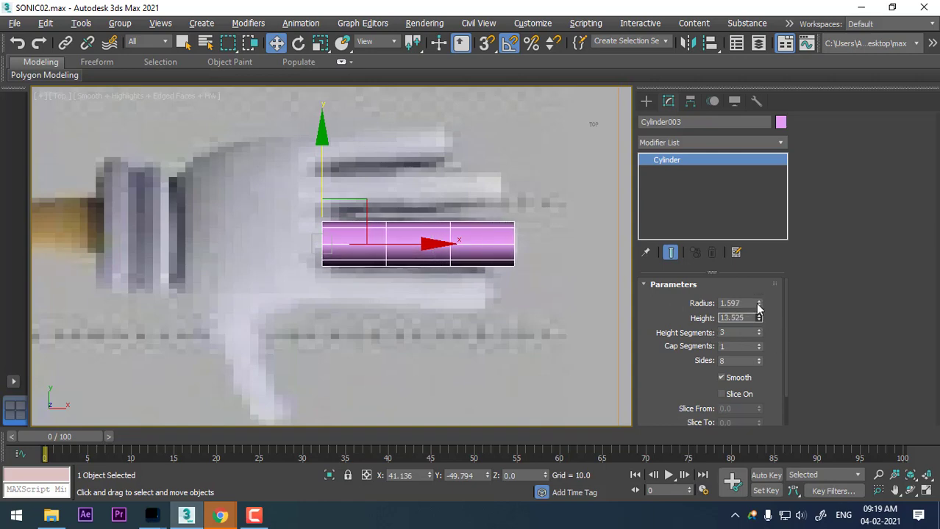
{"action": "middle_click_drag", "start_coordinate": [329, 214], "coordinate": [330, 189]}
Step: Raise the cylinder to the glove's height in the Front view and frame it in Perspective
{"action": "key", "text": "p"}
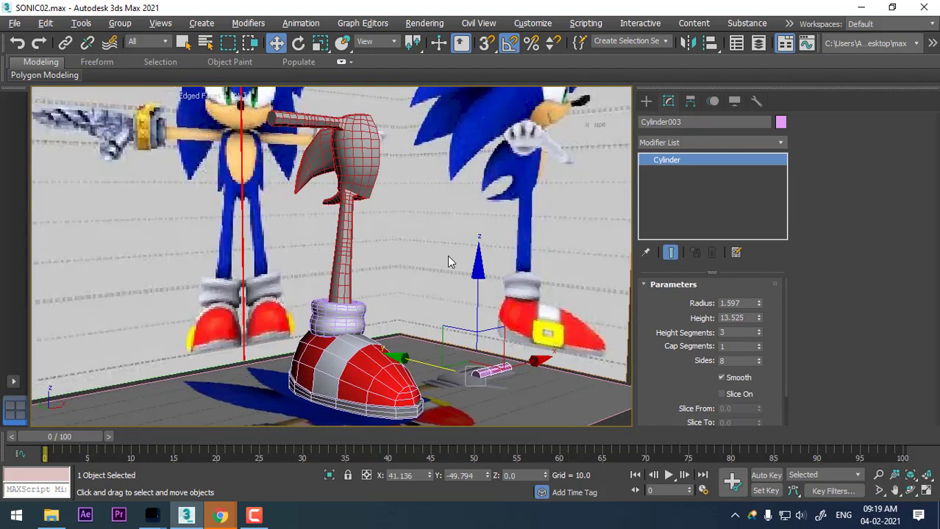
{"action": "key", "text": "f"}
{"action": "scroll", "coordinate": [486, 290], "scroll_direction": "down", "scroll_amount": 3}
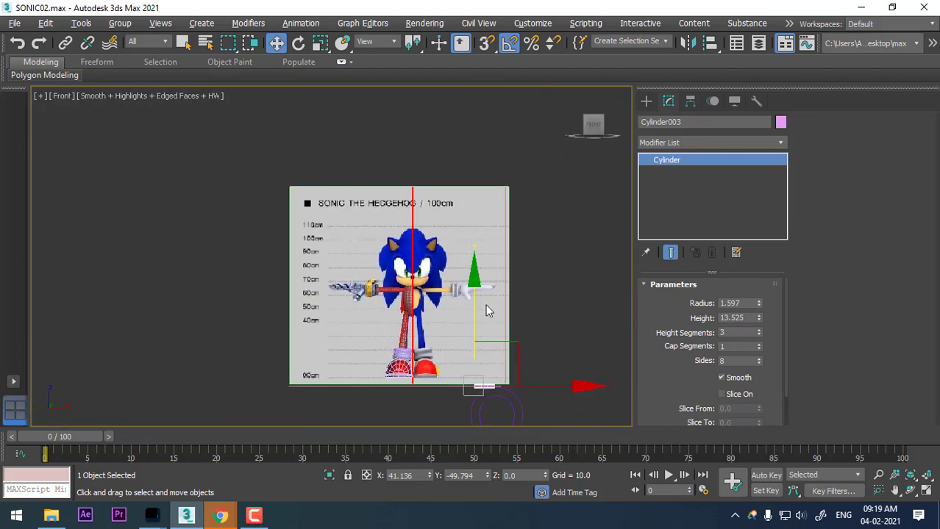
{"action": "left_click_drag", "start_coordinate": [448, 250], "coordinate": [437, 139]}
{"action": "scroll", "coordinate": [442, 184], "scroll_direction": "up", "scroll_amount": 4}
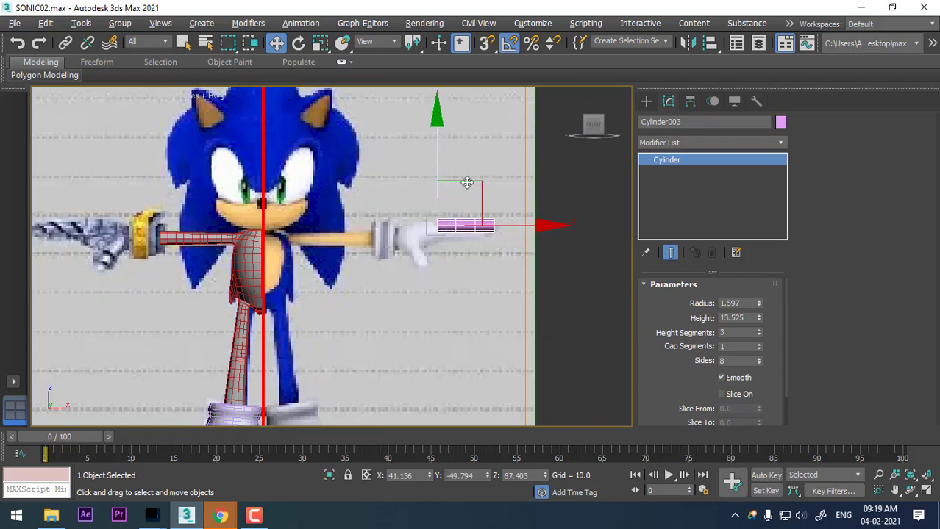
{"action": "scroll", "coordinate": [463, 187], "scroll_direction": "up", "scroll_amount": 4}
{"action": "left_click_drag", "start_coordinate": [383, 198], "coordinate": [383, 210]}
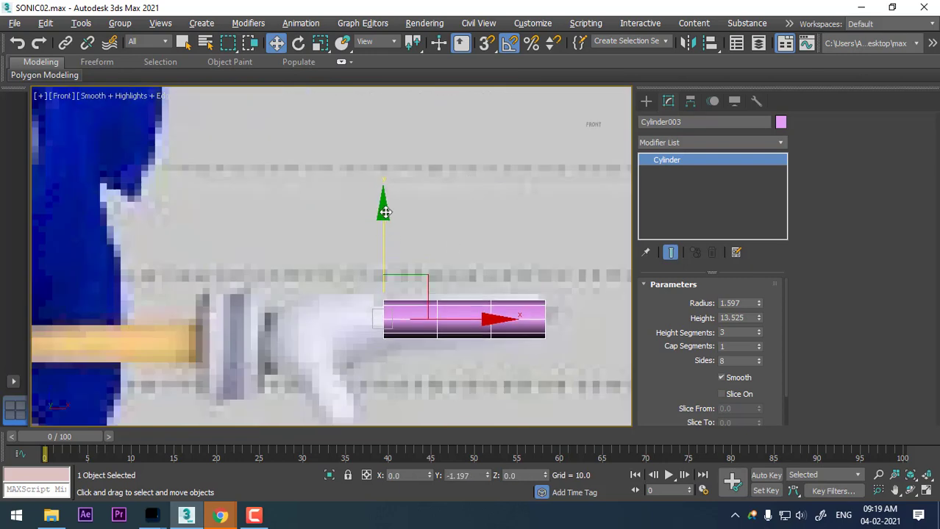
{"action": "mouse_move", "coordinate": [401, 241]}
{"action": "middle_mouse_down"}
{"action": "mouse_move", "coordinate": [362, 291]}
{"action": "mouse_move", "coordinate": [534, 324]}
{"action": "mouse_move", "coordinate": [454, 234]}
{"action": "middle_mouse_up"}
{"action": "key", "text": "p"}
{"action": "key", "text": "z"}
Step: Give the cylinder 2 cap segments and convert it to Editable Poly
{"action": "right_click", "coordinate": [453, 234]}
{"action": "mouse_move", "coordinate": [515, 380]}
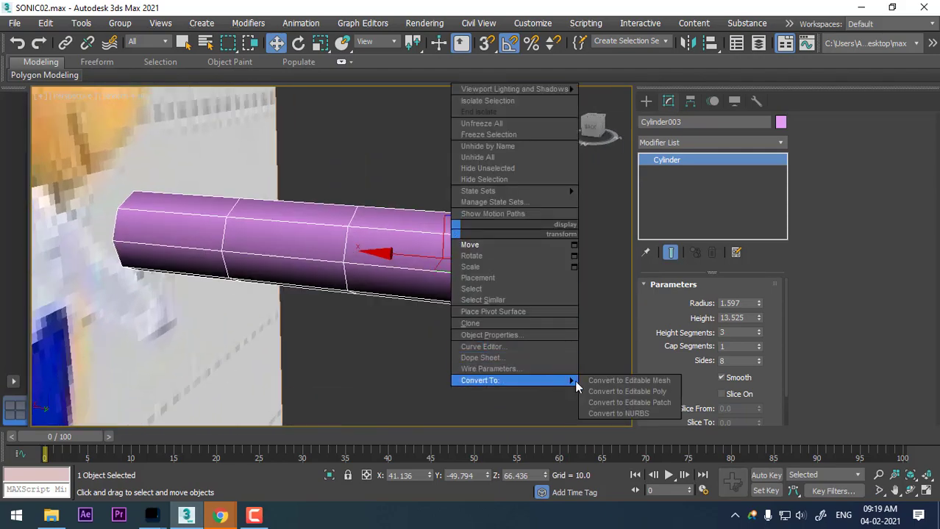
{"action": "left_click", "coordinate": [807, 384]}
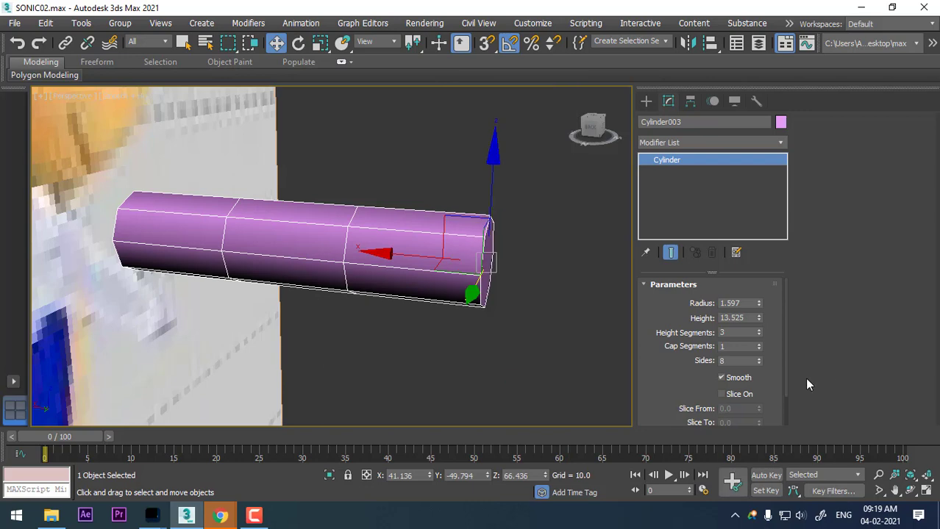
{"action": "left_click", "coordinate": [759, 343]}
{"action": "middle_click_drag", "start_coordinate": [515, 324], "coordinate": [432, 274], "text": "alt"}
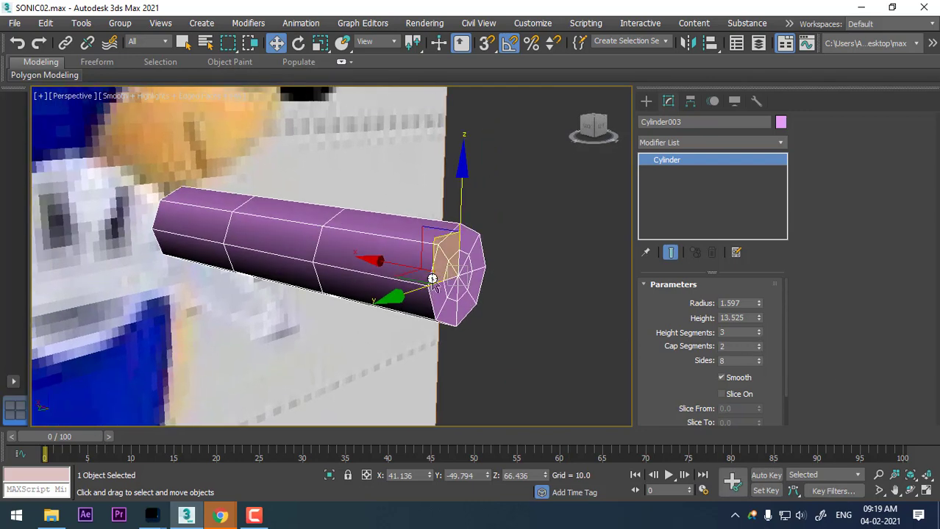
{"action": "right_click", "coordinate": [433, 273]}
{"action": "left_click", "coordinate": [606, 436]}
Step: Select the cap's inner edge ring and remove it
{"action": "middle_click_drag", "start_coordinate": [613, 434], "coordinate": [520, 275], "text": "alt"}
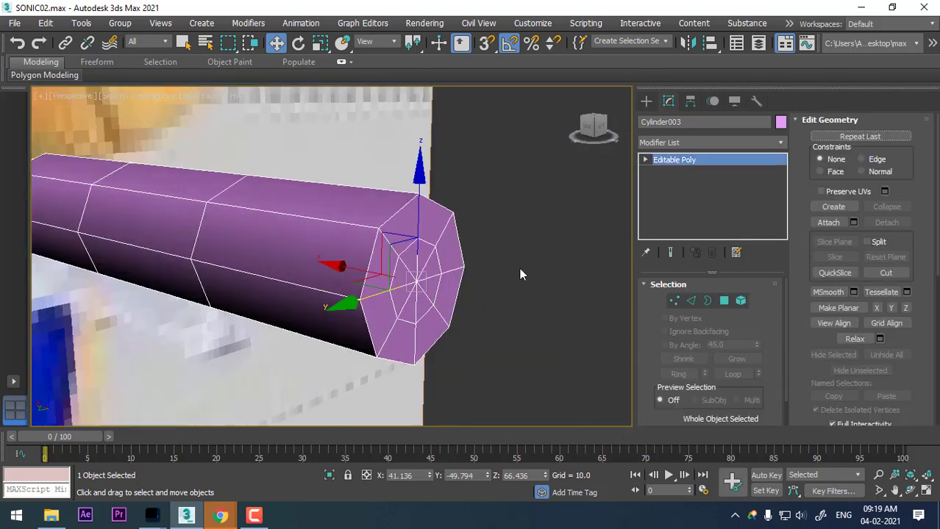
{"action": "left_click", "coordinate": [691, 301]}
{"action": "left_click", "coordinate": [430, 244]}
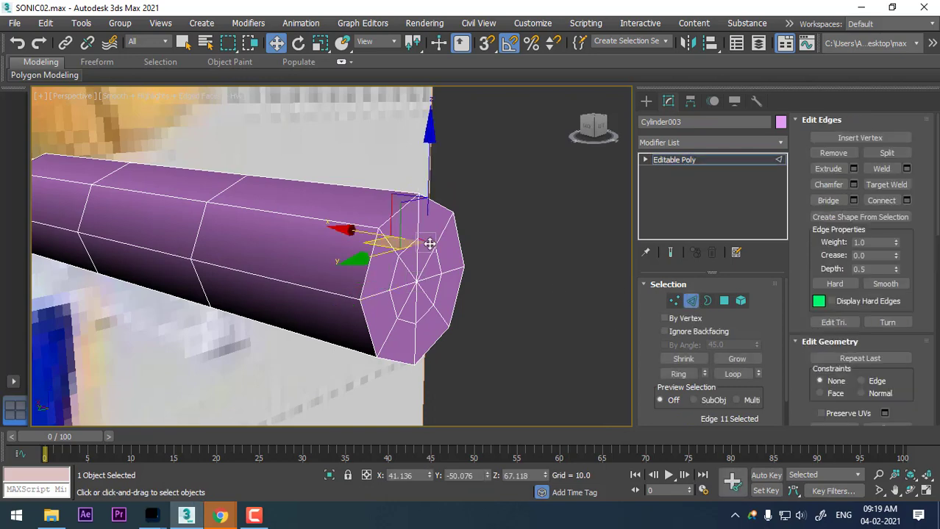
{"action": "left_click", "coordinate": [747, 374]}
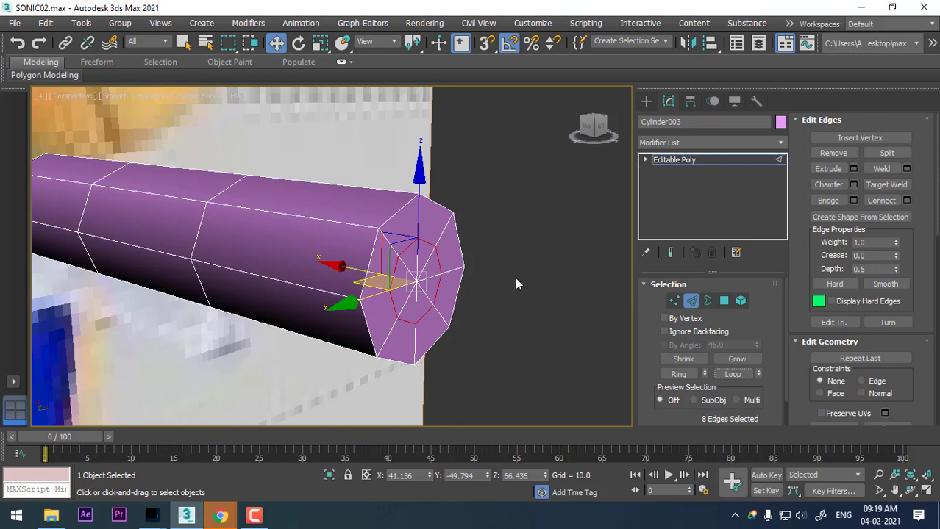
{"action": "right_click", "coordinate": [548, 261]}
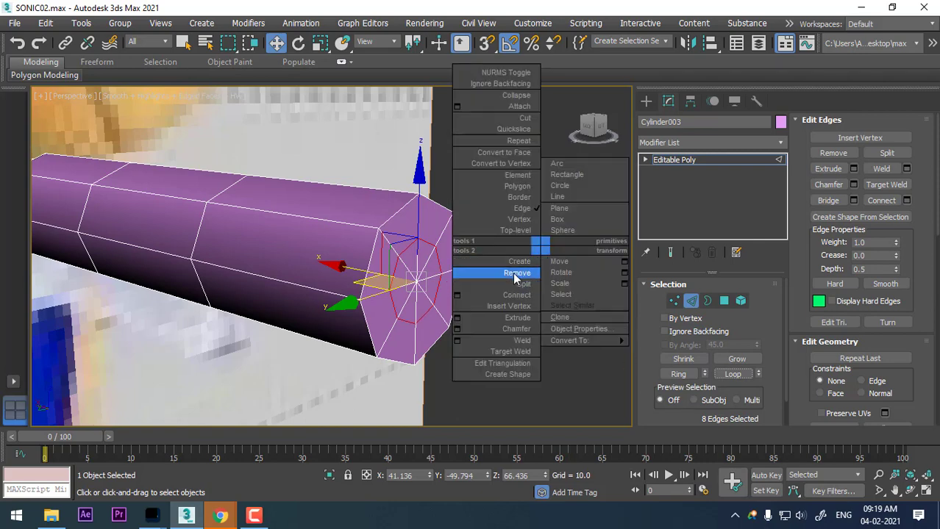
{"action": "left_click", "coordinate": [518, 270]}
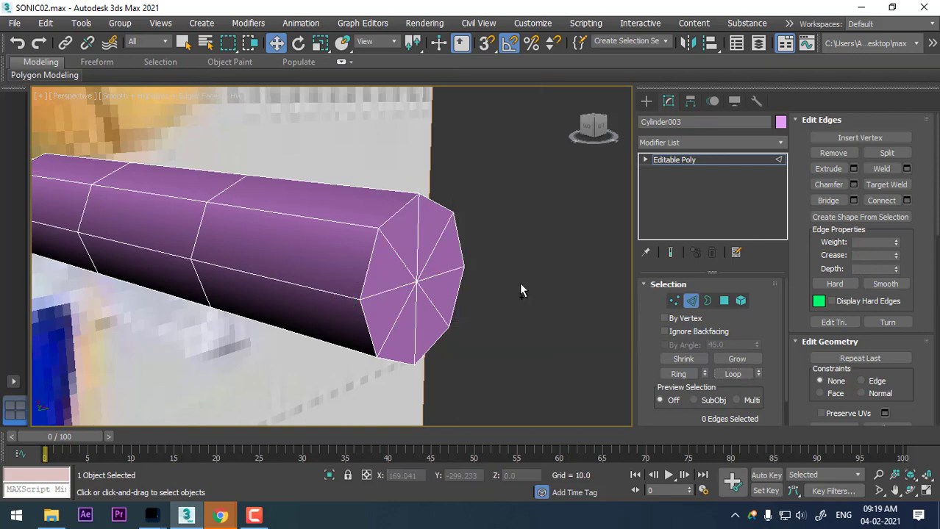
Step: Nudge the cap's centre vertex and return to the four-viewport layout
{"action": "left_click", "coordinate": [673, 302]}
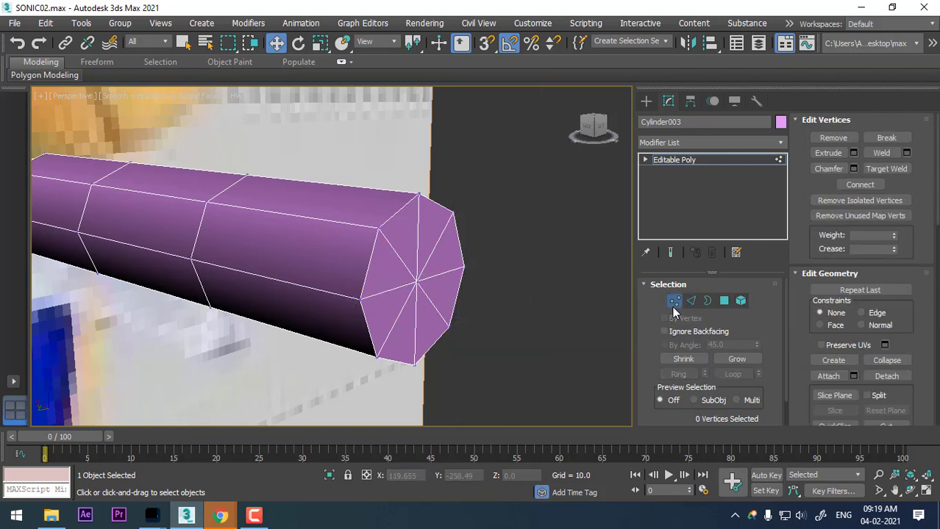
{"action": "left_click", "coordinate": [419, 283]}
{"action": "left_click_drag", "start_coordinate": [342, 266], "coordinate": [359, 274]}
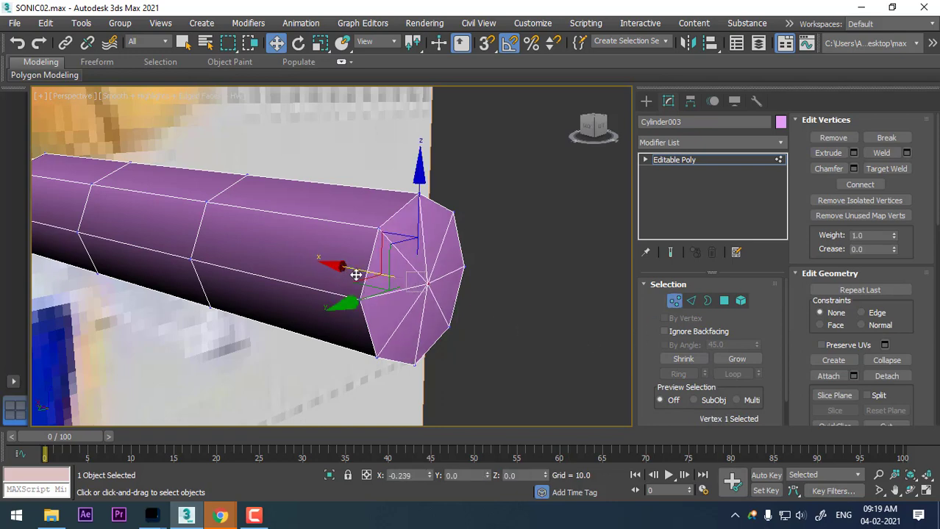
{"action": "key", "text": "alt+w"}
Step: Zoom, pan and step back through recent views to bring the cylinder into the Perspective view
{"action": "scroll", "coordinate": [557, 243], "scroll_direction": "up", "scroll_amount": 2}
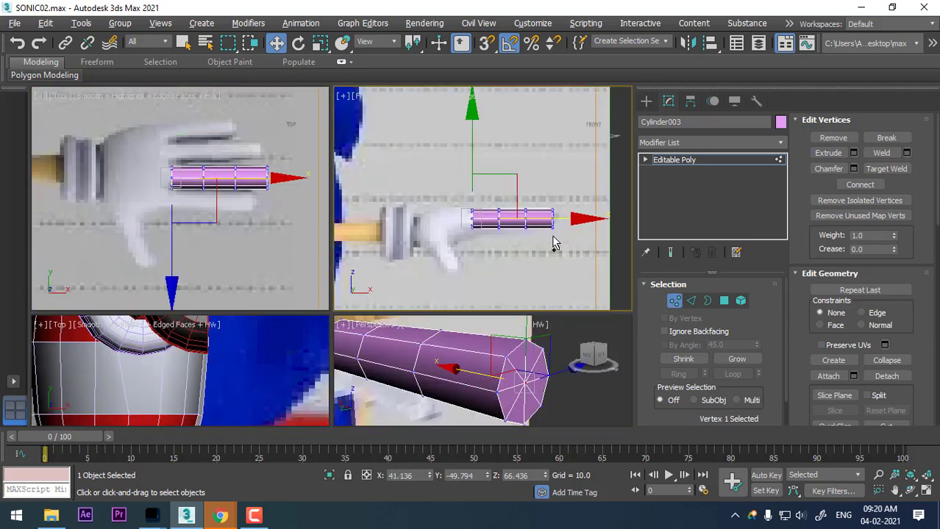
{"action": "scroll", "coordinate": [556, 243], "scroll_direction": "up", "scroll_amount": 2}
{"action": "mouse_move", "coordinate": [481, 386]}
{"action": "middle_mouse_down"}
{"action": "mouse_move", "coordinate": [576, 383]}
{"action": "mouse_move", "coordinate": [485, 357]}
{"action": "middle_mouse_up"}
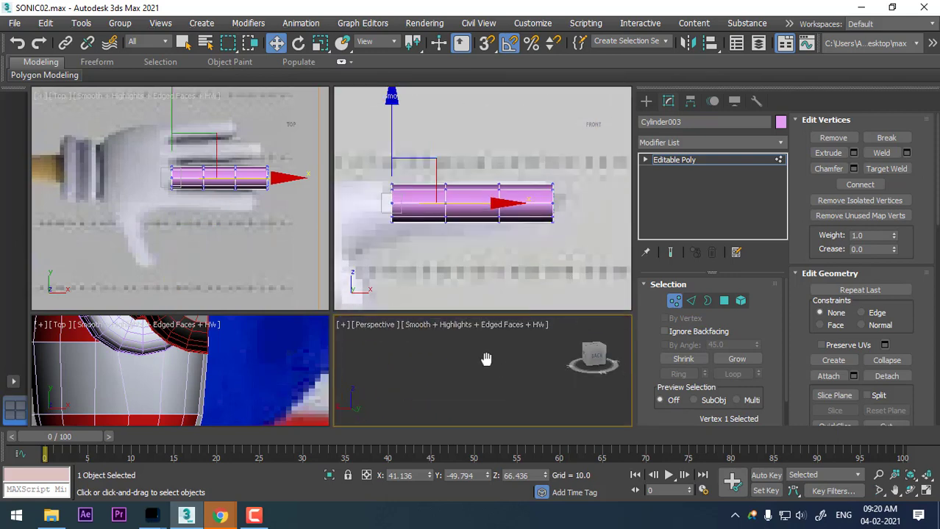
{"action": "key", "text": "shift+z"}
{"action": "key", "text": "shift+y"}
{"action": "key", "text": "shift+z"}
{"action": "key", "text": "shift+z"}
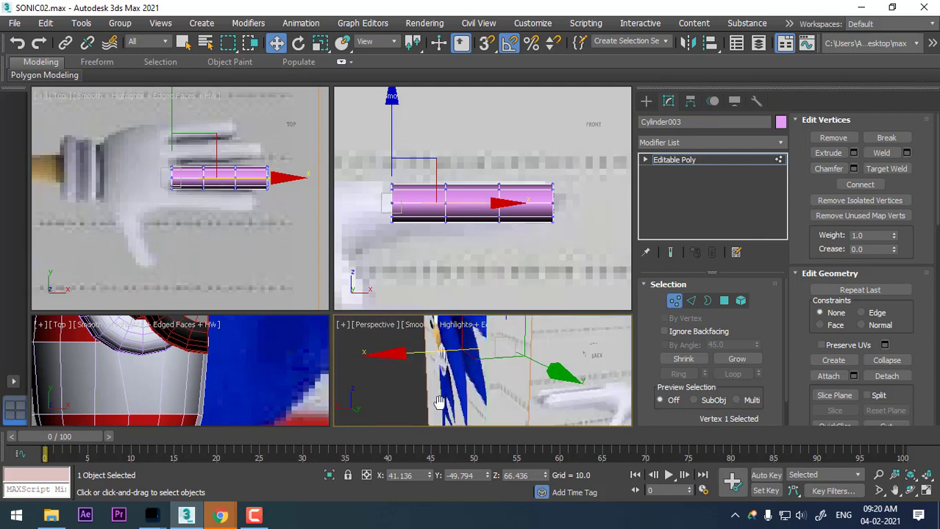
{"action": "key", "text": "shift+z"}
{"action": "key", "text": "shift+z"}
{"action": "key", "text": "shift+z"}
{"action": "key", "text": "shift+z"}
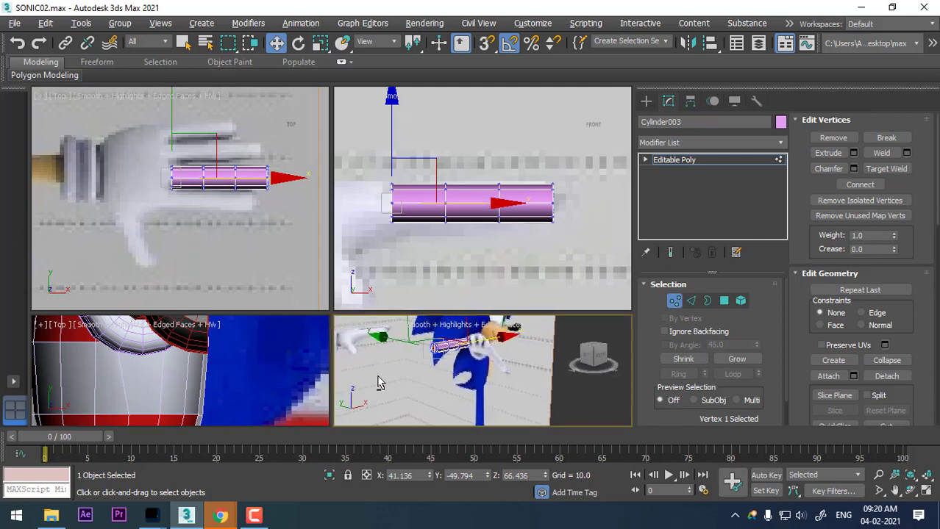
{"action": "key", "text": "shift+z"}
{"action": "mouse_move", "coordinate": [442, 407]}
{"action": "middle_mouse_down"}
{"action": "mouse_move", "coordinate": [455, 411]}
{"action": "mouse_move", "coordinate": [454, 400]}
{"action": "middle_mouse_up"}
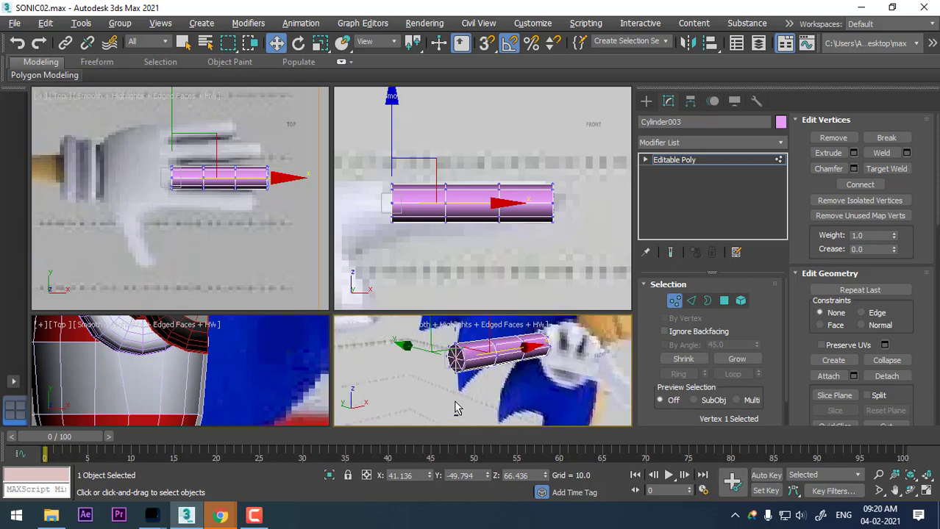
Step: Isolate Cylinder003 with Alt+Q and pan it into the Perspective view
{"action": "key", "text": "alt+q"}
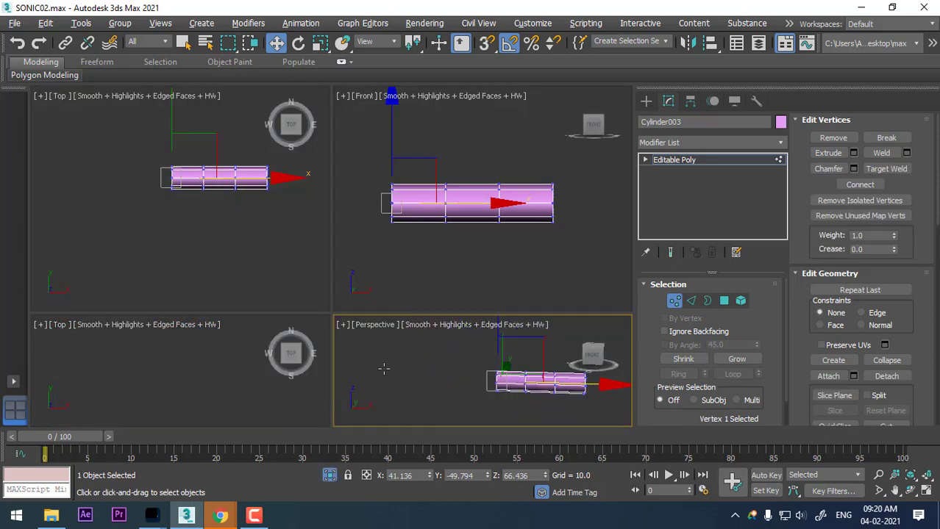
{"action": "scroll", "coordinate": [383, 367], "scroll_direction": "up", "scroll_amount": 3}
{"action": "middle_click_drag", "start_coordinate": [412, 365], "coordinate": [342, 364]}
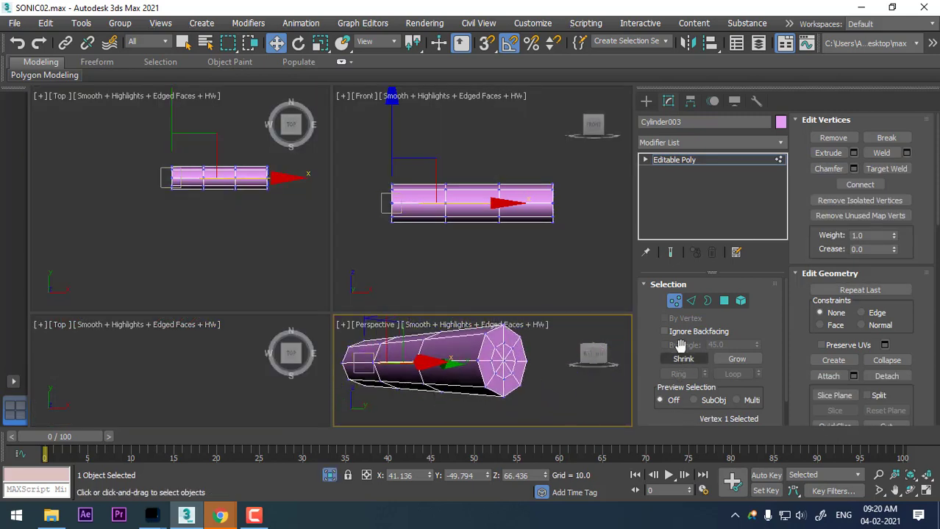
Step: Remove the edge ring around Cylinder003's cap
{"action": "left_click", "coordinate": [692, 301]}
{"action": "left_click", "coordinate": [506, 349]}
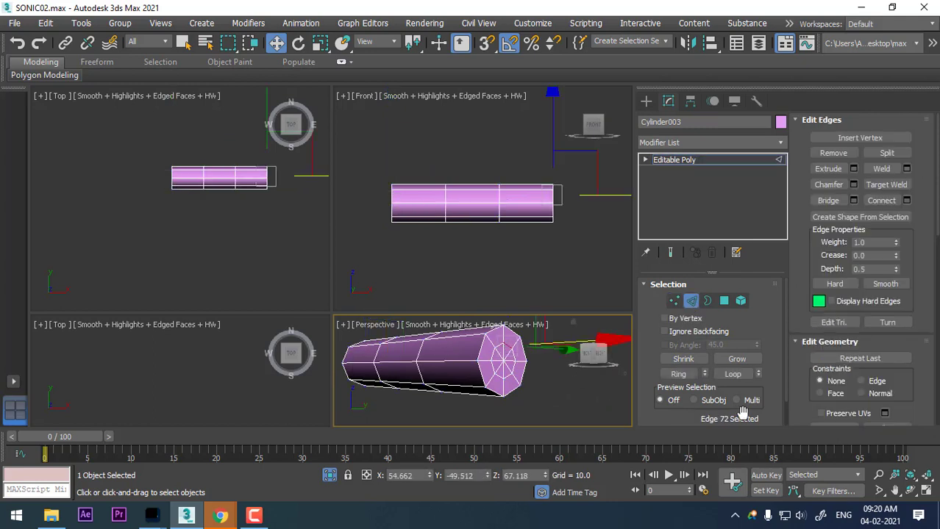
{"action": "left_click", "coordinate": [733, 373]}
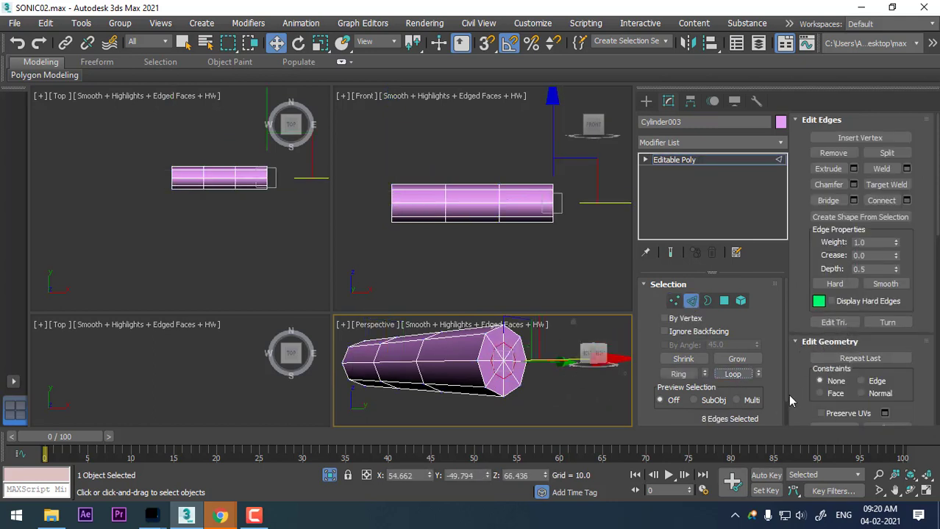
{"action": "left_click", "coordinate": [833, 153]}
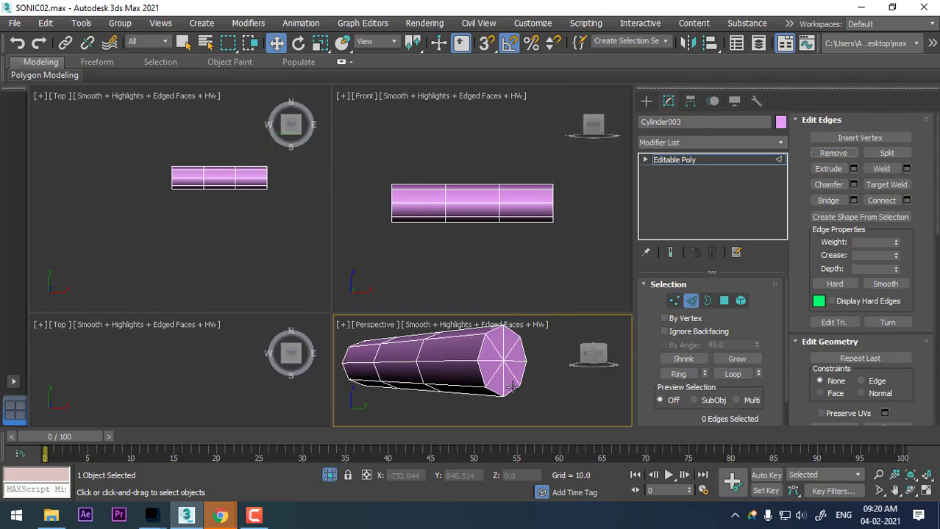
Step: Maximize the Perspective view and remove the four spoke edges across the cap
{"action": "middle_click_drag", "start_coordinate": [542, 362], "coordinate": [535, 388]}
{"action": "key", "text": "alt+w"}
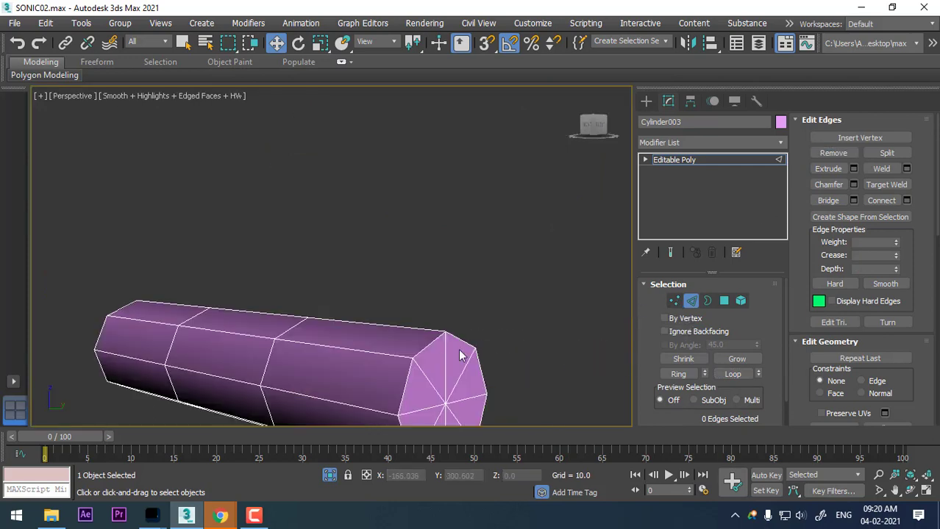
{"action": "middle_click_drag", "start_coordinate": [434, 335], "coordinate": [430, 256]}
{"action": "left_click", "coordinate": [430, 254]}
{"action": "left_click", "coordinate": [461, 247], "text": "ctrl"}
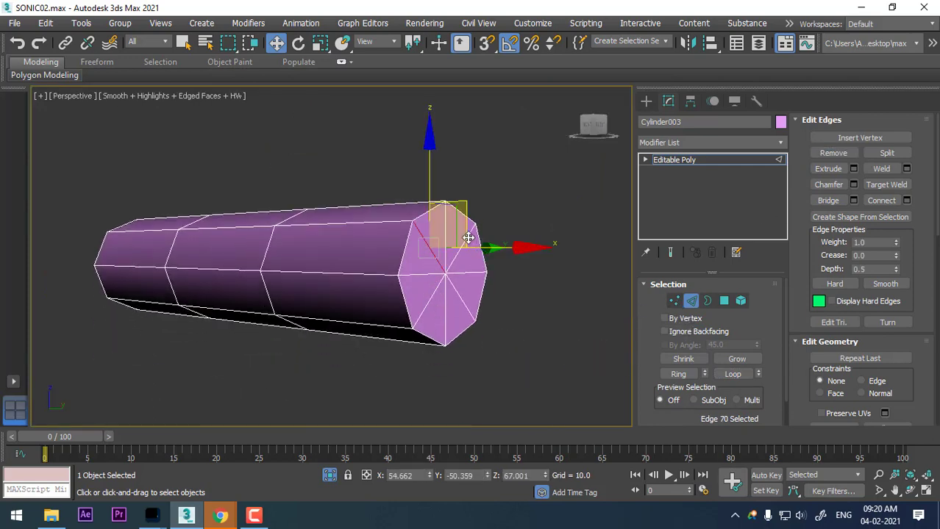
{"action": "left_click", "coordinate": [457, 295], "text": "ctrl"}
{"action": "left_click", "coordinate": [428, 304], "text": "ctrl"}
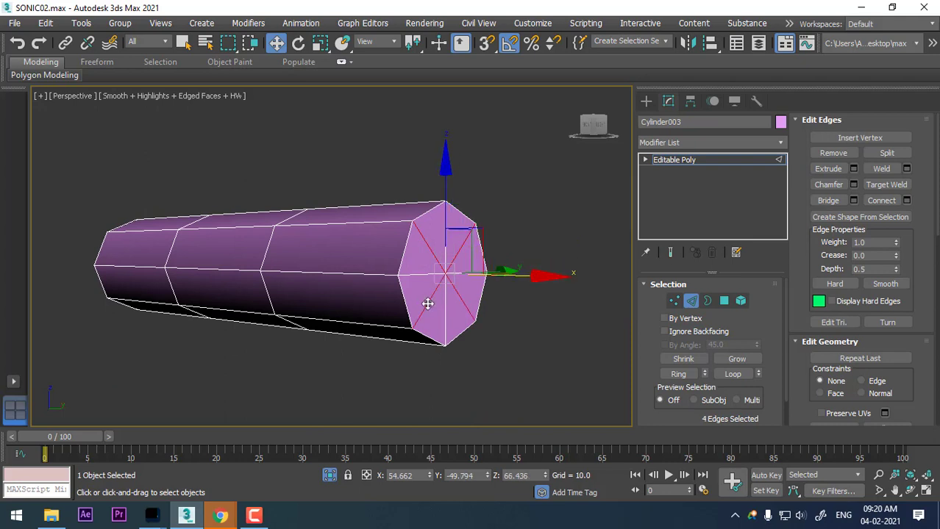
{"action": "left_click", "coordinate": [833, 153]}
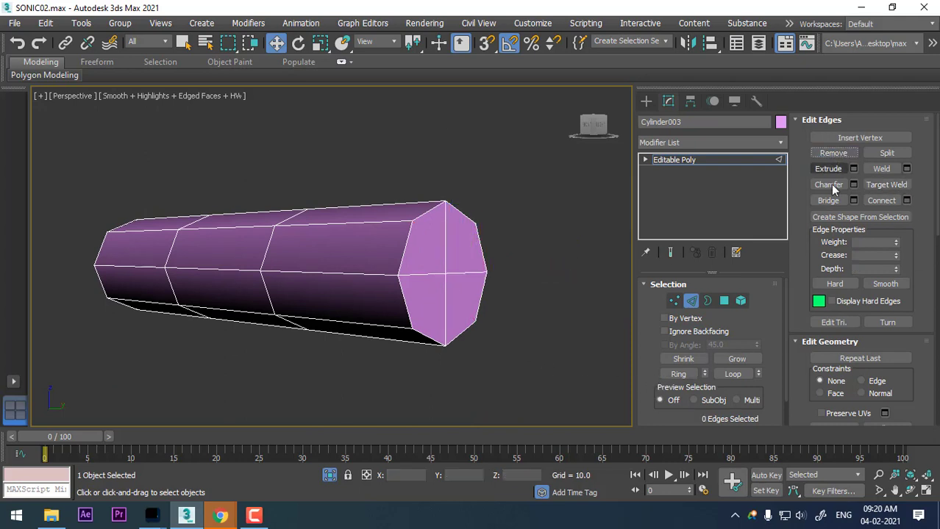
Step: Select all vertices and pull the cap centre outward to lengthen the tip
{"action": "left_click", "coordinate": [675, 301]}
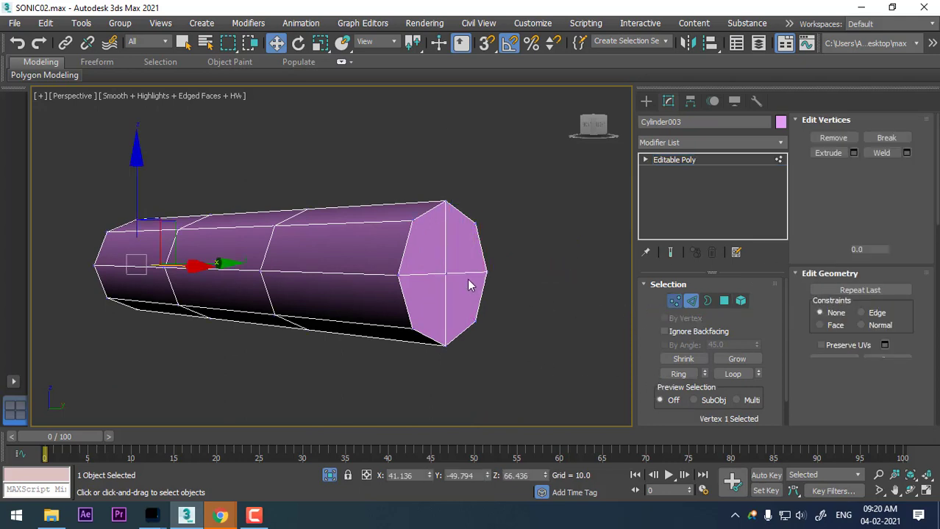
{"action": "key", "text": "ctrl+a"}
{"action": "left_click_drag", "start_coordinate": [543, 278], "coordinate": [562, 280]}
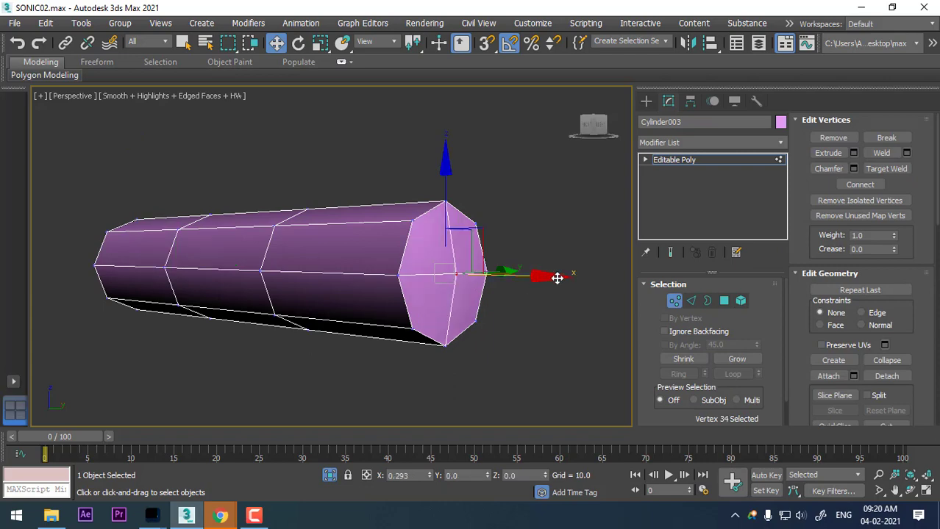
{"action": "mouse_move", "coordinate": [456, 323]}
{"action": "middle_mouse_down", "text": "alt"}
{"action": "mouse_move", "coordinate": [525, 325]}
{"action": "mouse_move", "coordinate": [531, 386]}
{"action": "mouse_move", "coordinate": [527, 330]}
{"action": "mouse_move", "coordinate": [478, 325]}
{"action": "mouse_move", "coordinate": [531, 315]}
{"action": "mouse_move", "coordinate": [595, 319]}
{"action": "middle_mouse_up", "text": "alt"}
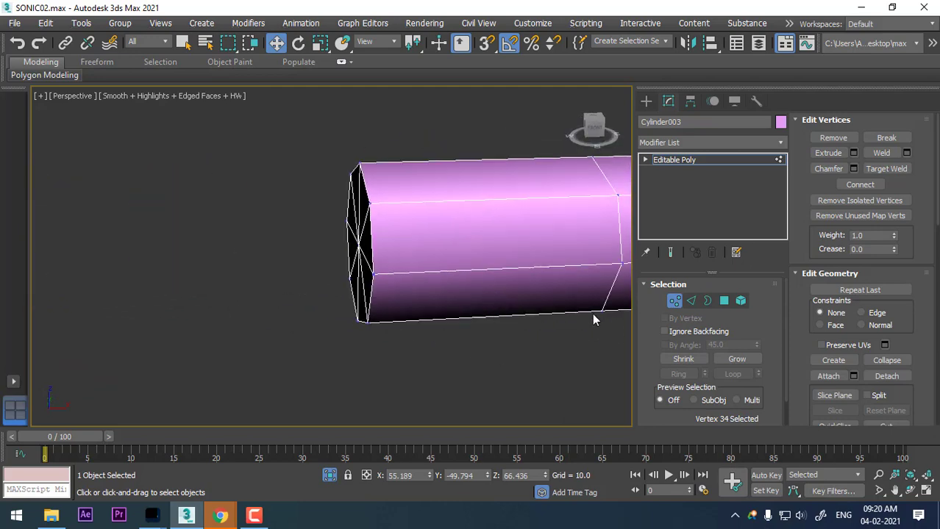
Step: At Polygon level, box-select the cylinder's end polygons, then clear the selection
{"action": "left_click", "coordinate": [723, 301]}
{"action": "scroll", "coordinate": [256, 278], "scroll_direction": "down", "scroll_amount": 3}
{"action": "scroll", "coordinate": [255, 278], "scroll_direction": "down", "scroll_amount": 5}
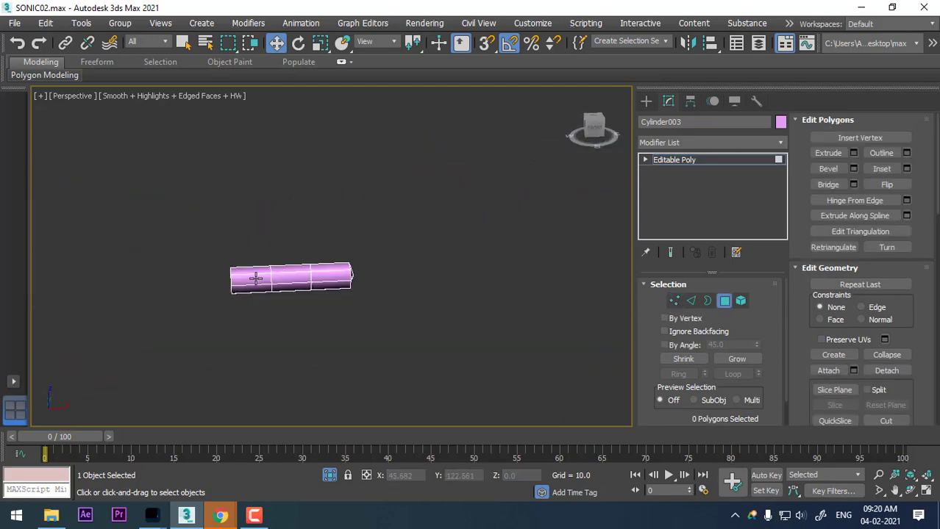
{"action": "left_click_drag", "start_coordinate": [239, 351], "coordinate": [239, 351]}
{"action": "left_click_drag", "start_coordinate": [450, 192], "coordinate": [255, 348]}
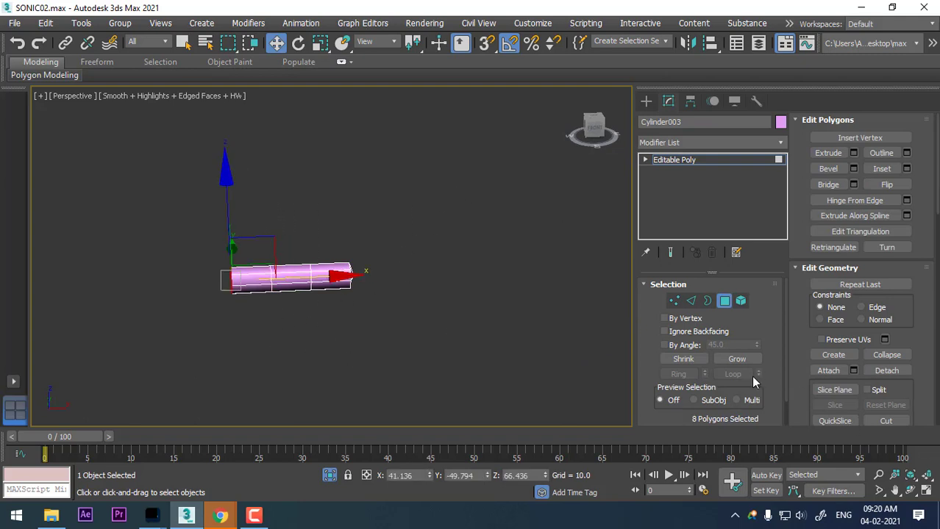
{"action": "left_click", "coordinate": [409, 302]}
Step: Orbit and zoom in on the cylinder, then select a front polygon
{"action": "middle_click_drag", "start_coordinate": [374, 349], "coordinate": [475, 337], "text": "alt"}
{"action": "middle_click_drag", "start_coordinate": [588, 314], "coordinate": [499, 334], "text": "alt"}
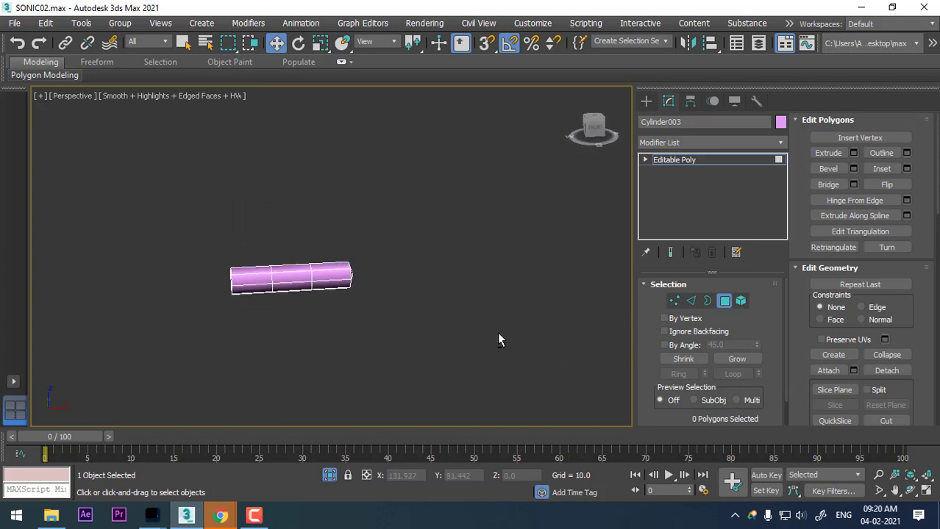
{"action": "scroll", "coordinate": [450, 336], "scroll_direction": "up", "scroll_amount": 2}
{"action": "middle_click_drag", "start_coordinate": [407, 308], "coordinate": [475, 330]}
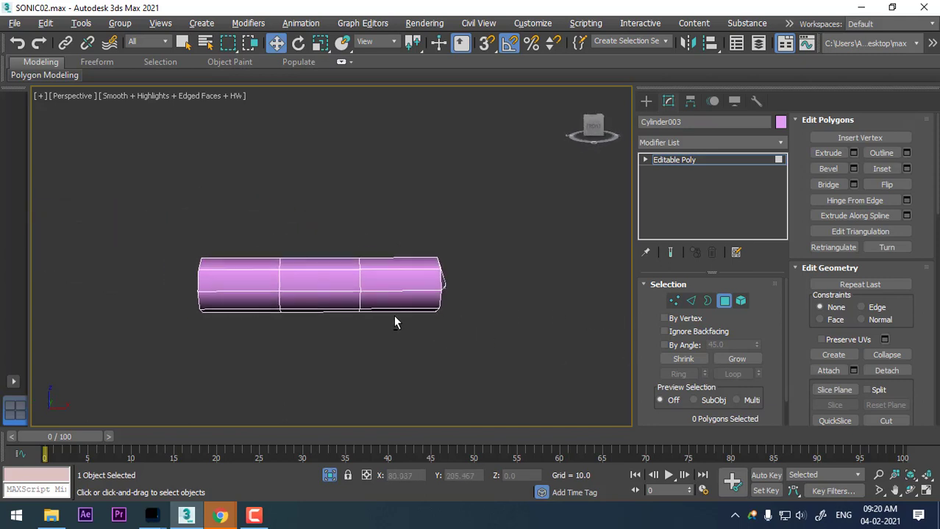
{"action": "scroll", "coordinate": [393, 321], "scroll_direction": "up", "scroll_amount": 5}
{"action": "scroll", "coordinate": [392, 323], "scroll_direction": "down", "scroll_amount": 4}
{"action": "scroll", "coordinate": [384, 312], "scroll_direction": "up", "scroll_amount": 4}
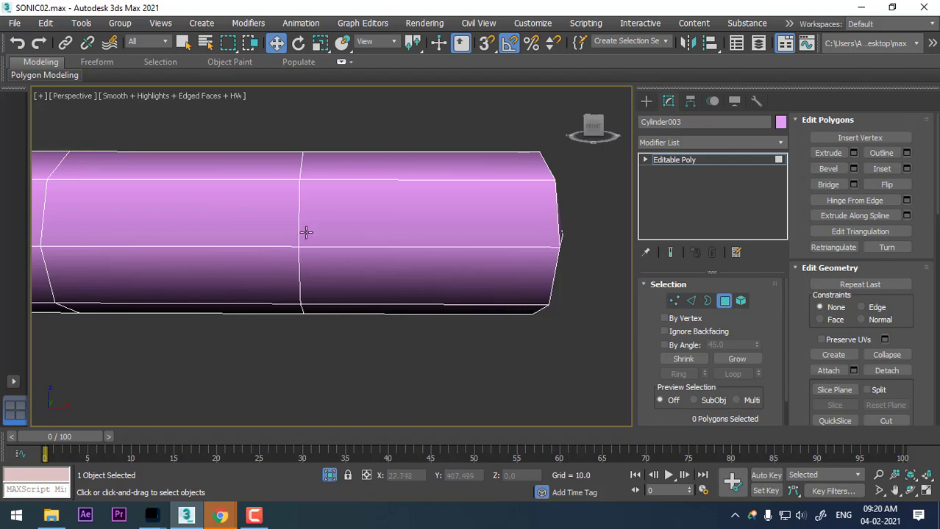
{"action": "left_click", "coordinate": [297, 217]}
Step: Chamfer two vertical edge loops on the cylinder with an amount of 0.867
{"action": "left_click", "coordinate": [691, 301]}
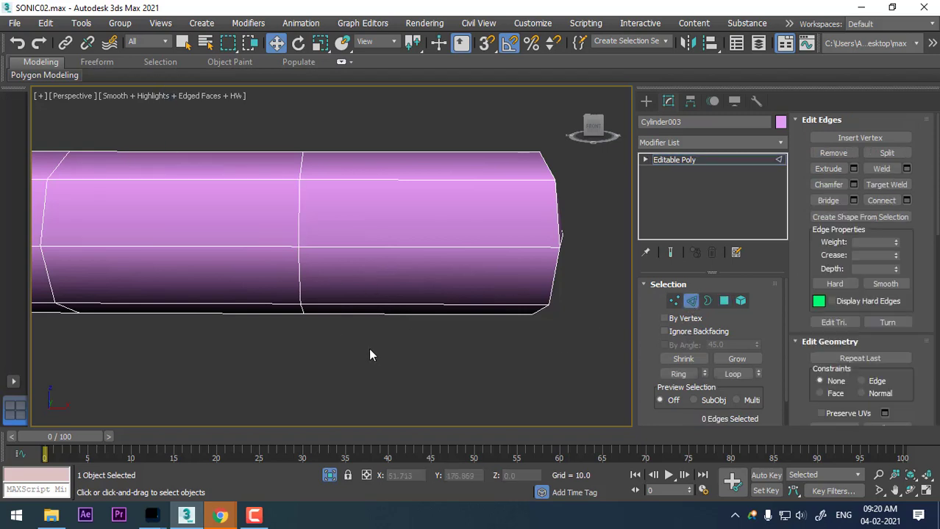
{"action": "scroll", "coordinate": [369, 350], "scroll_direction": "up", "scroll_amount": 2}
{"action": "left_click", "coordinate": [420, 276]}
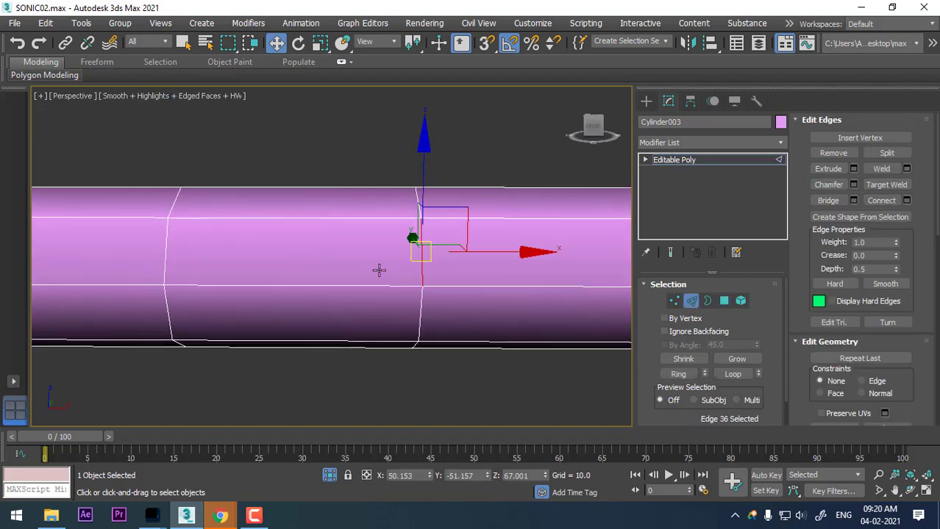
{"action": "left_click", "coordinate": [163, 237], "text": "ctrl"}
{"action": "left_click", "coordinate": [736, 376]}
{"action": "right_click", "coordinate": [479, 257]}
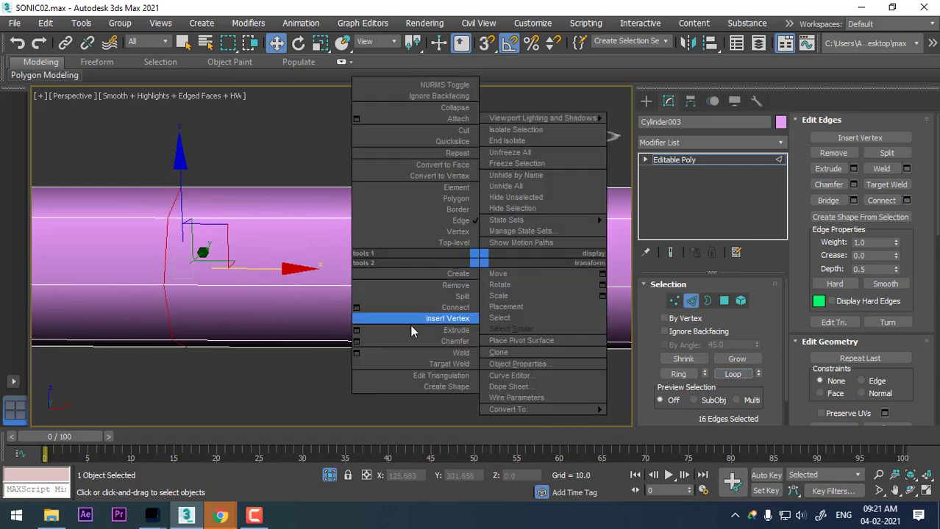
{"action": "left_click", "coordinate": [357, 340]}
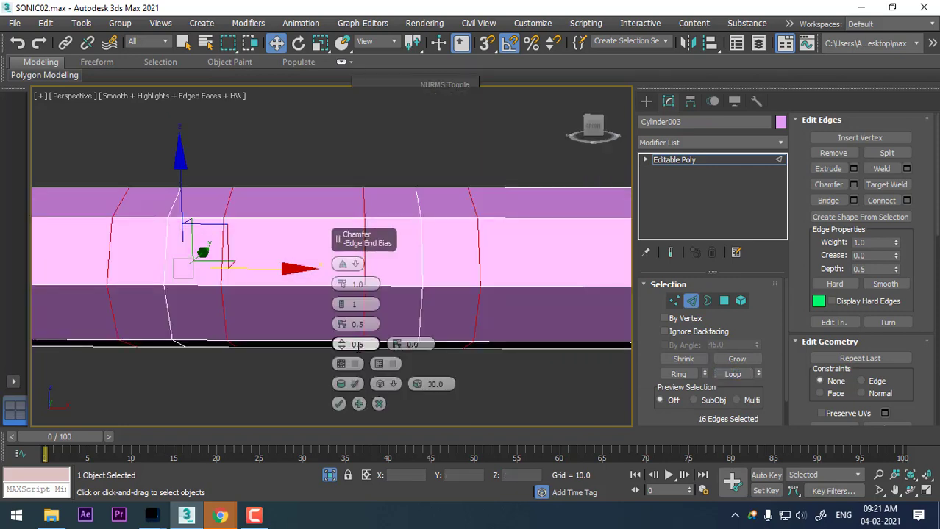
{"action": "left_click_drag", "start_coordinate": [342, 287], "coordinate": [343, 301]}
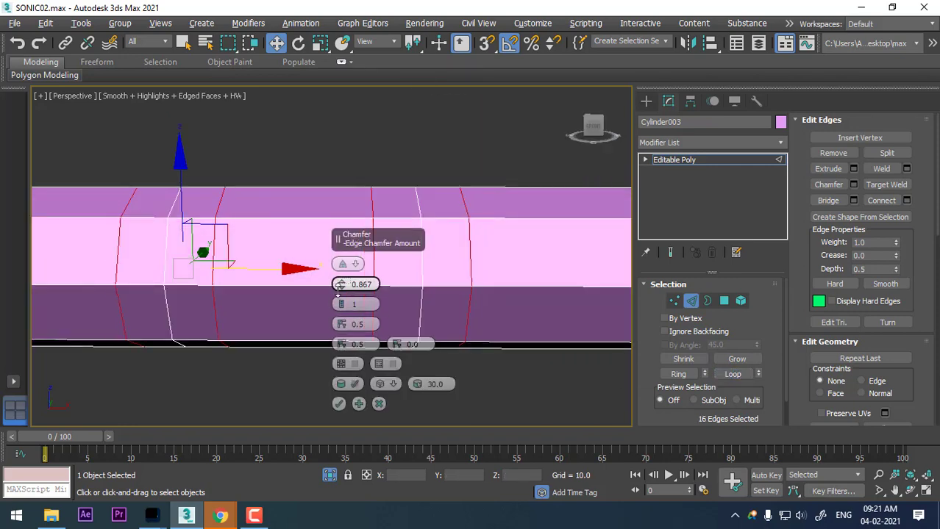
{"action": "left_click", "coordinate": [339, 405]}
Step: Bring the chamfered loops back into view and select an edge on the cylinder's bottom
{"action": "scroll", "coordinate": [315, 335], "scroll_direction": "down", "scroll_amount": 3}
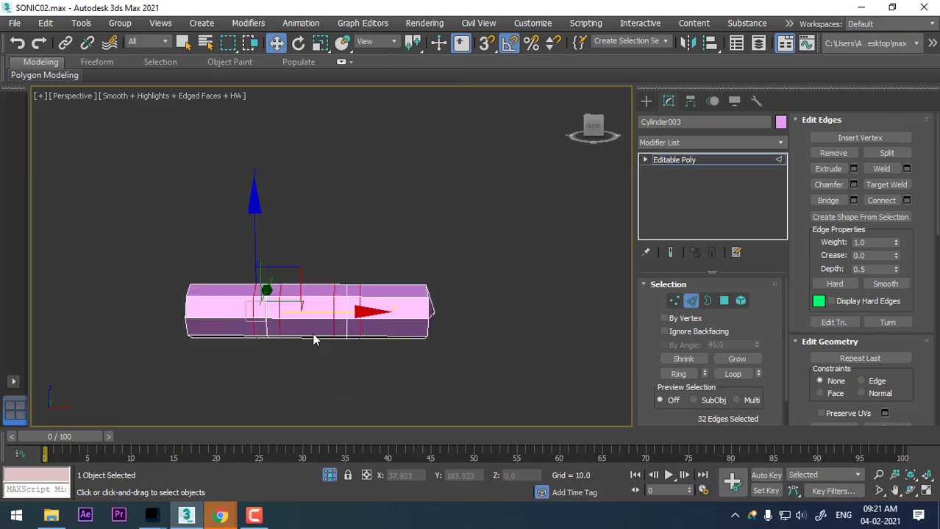
{"action": "mouse_move", "coordinate": [315, 336]}
{"action": "middle_mouse_down"}
{"action": "mouse_move", "coordinate": [341, 274]}
{"action": "mouse_move", "coordinate": [363, 259]}
{"action": "middle_mouse_up"}
{"action": "scroll", "coordinate": [323, 324], "scroll_direction": "up", "scroll_amount": 5}
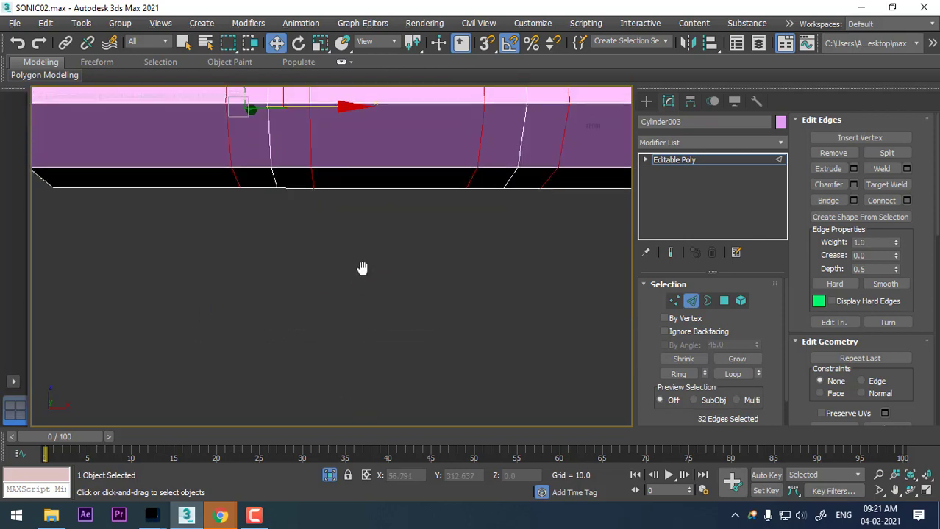
{"action": "left_click", "coordinate": [355, 285]}
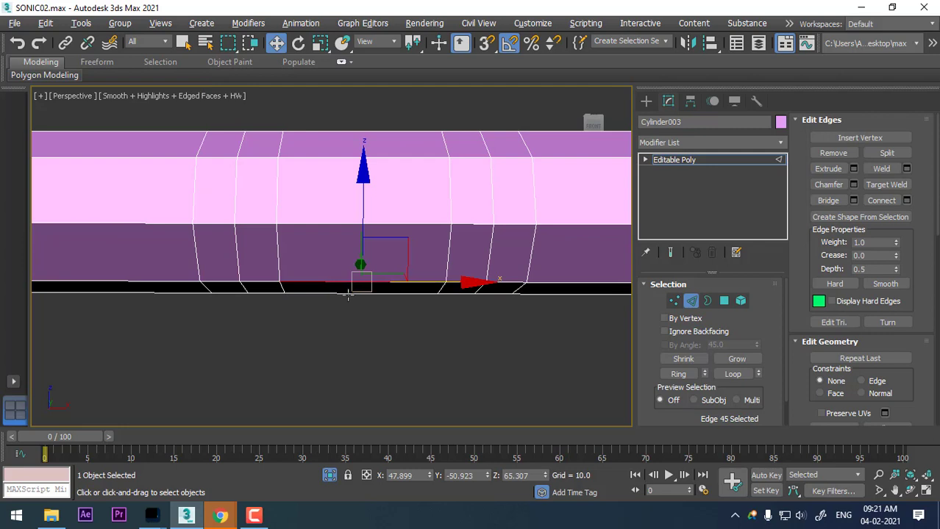
Step: In Front view, raise the chamfered loops' bottom vertices to notch the underside
{"action": "key", "text": "l"}
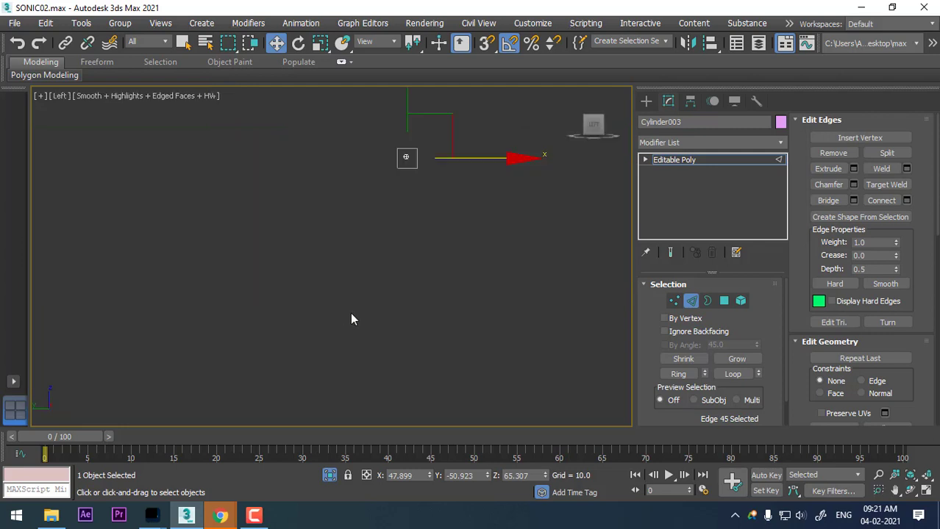
{"action": "key", "text": "f"}
{"action": "scroll", "coordinate": [372, 317], "scroll_direction": "up", "scroll_amount": 2}
{"action": "middle_click_drag", "start_coordinate": [363, 319], "coordinate": [407, 320]}
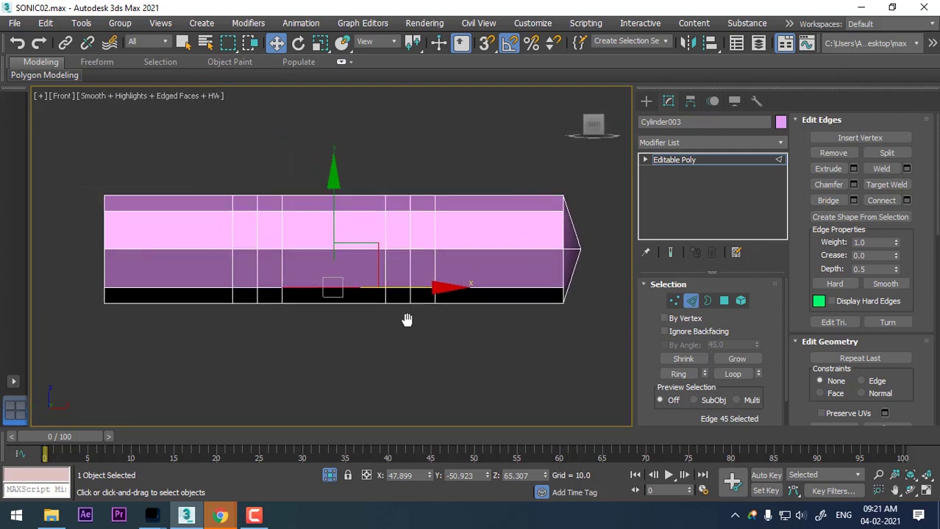
{"action": "left_click", "coordinate": [674, 302]}
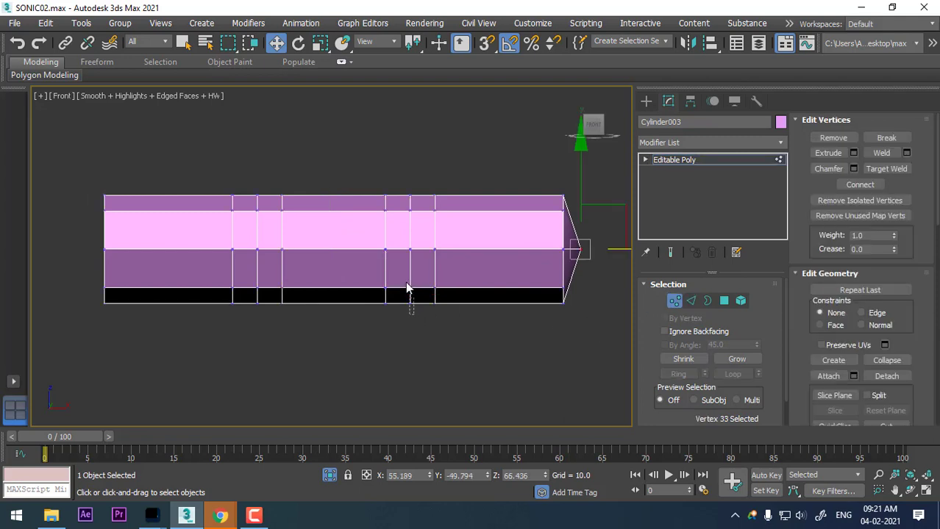
{"action": "left_click_drag", "start_coordinate": [414, 314], "coordinate": [398, 271]}
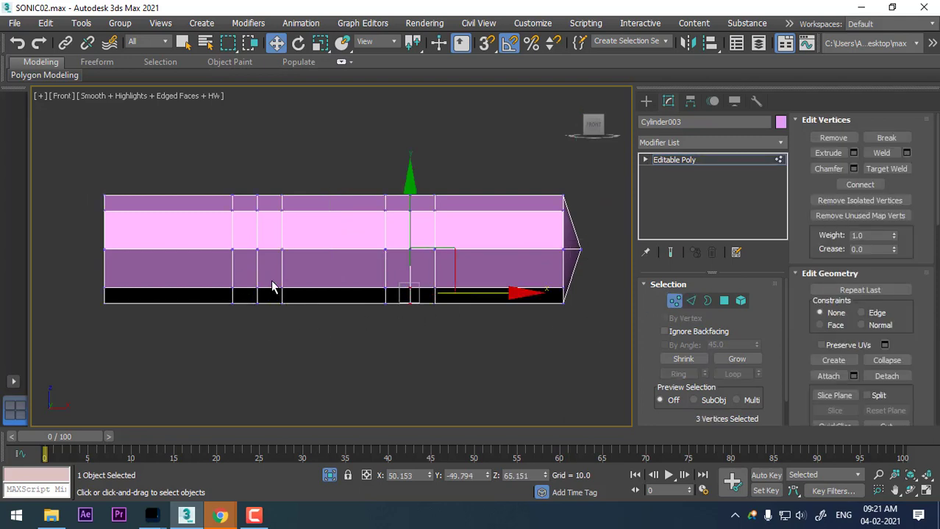
{"action": "left_click_drag", "start_coordinate": [272, 286], "coordinate": [243, 187], "text": "ctrl"}
{"action": "left_click_drag", "start_coordinate": [332, 189], "coordinate": [332, 187]}
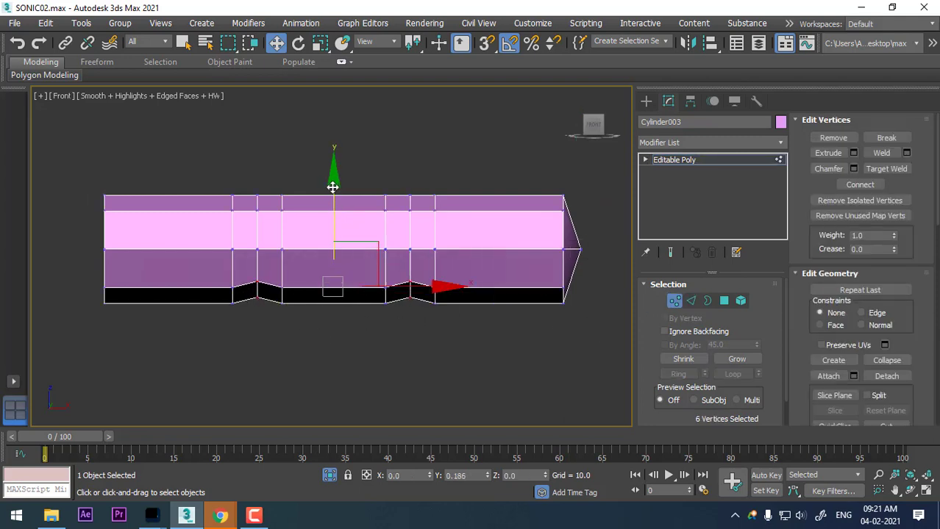
Step: Nudge four columns of top vertices slightly to reshape the top edge
{"action": "left_click_drag", "start_coordinate": [434, 220], "coordinate": [422, 182]}
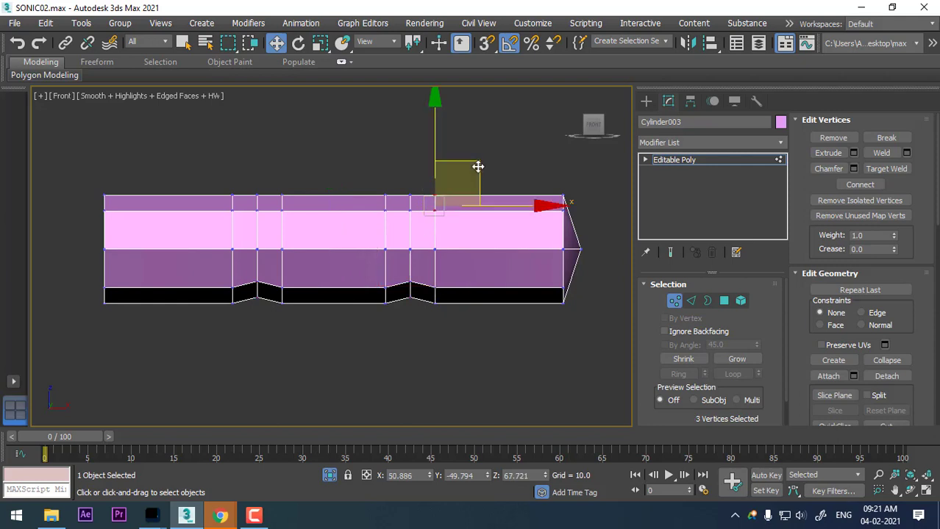
{"action": "left_click_drag", "start_coordinate": [478, 164], "coordinate": [473, 177]}
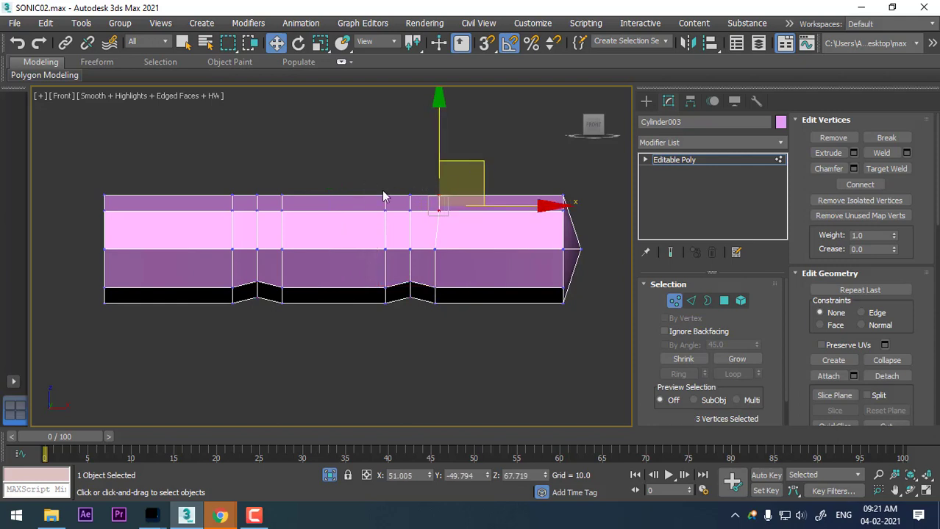
{"action": "left_click_drag", "start_coordinate": [383, 197], "coordinate": [397, 220]}
{"action": "left_click_drag", "start_coordinate": [419, 163], "coordinate": [411, 161]}
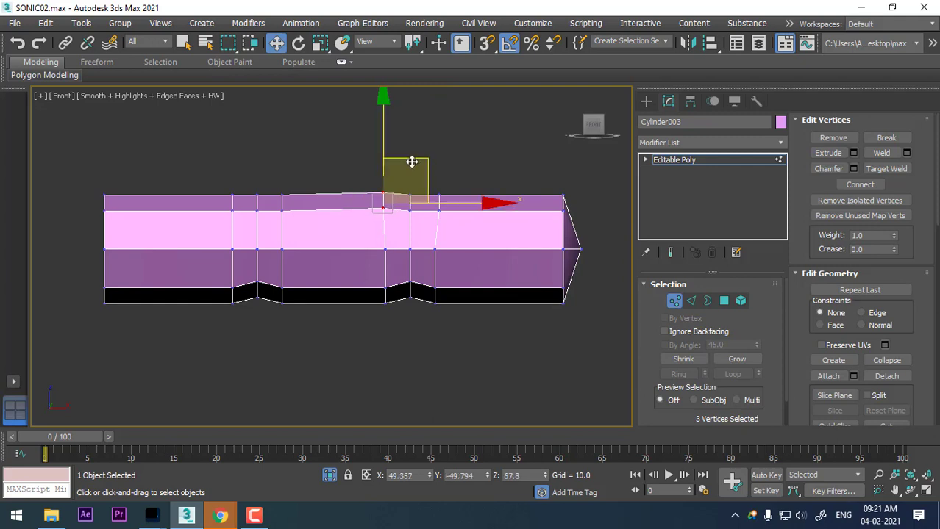
{"action": "left_click_drag", "start_coordinate": [298, 189], "coordinate": [275, 221]}
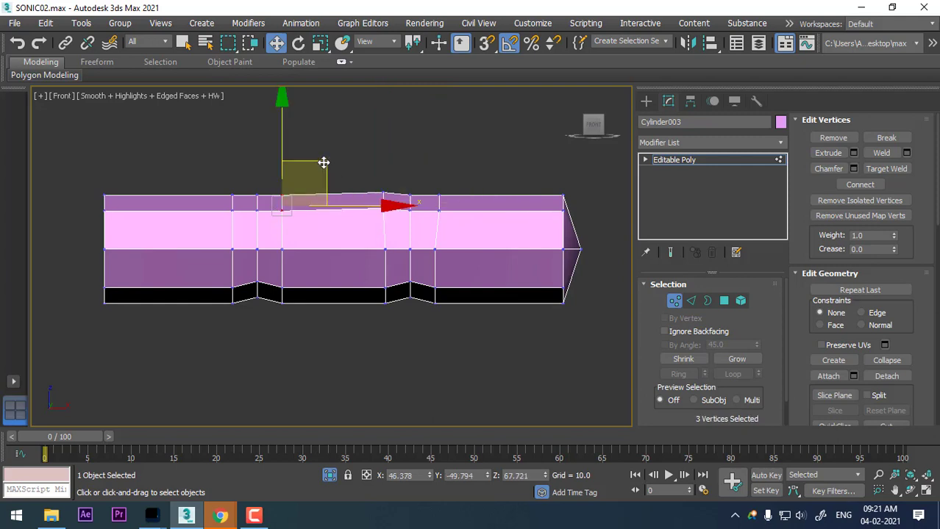
{"action": "left_click_drag", "start_coordinate": [324, 163], "coordinate": [326, 164]}
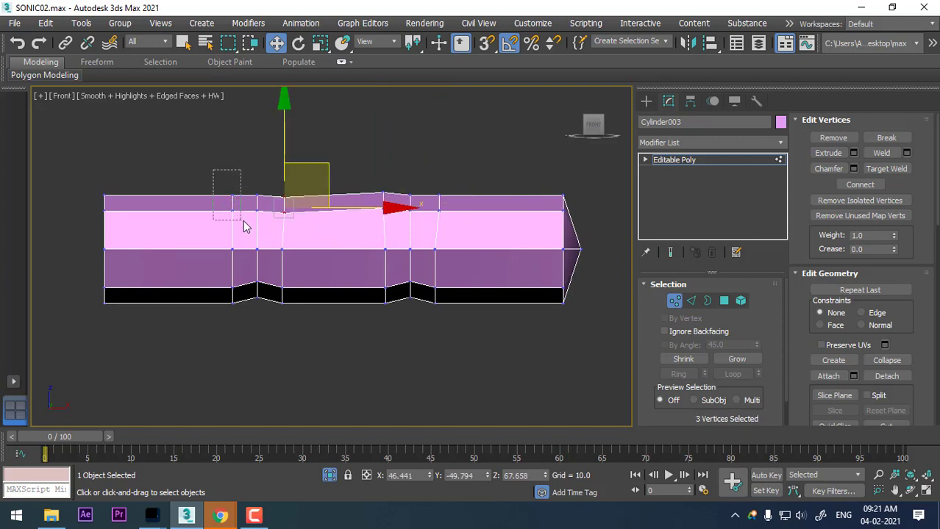
{"action": "left_click_drag", "start_coordinate": [245, 220], "coordinate": [246, 222]}
{"action": "left_click_drag", "start_coordinate": [262, 162], "coordinate": [260, 159]}
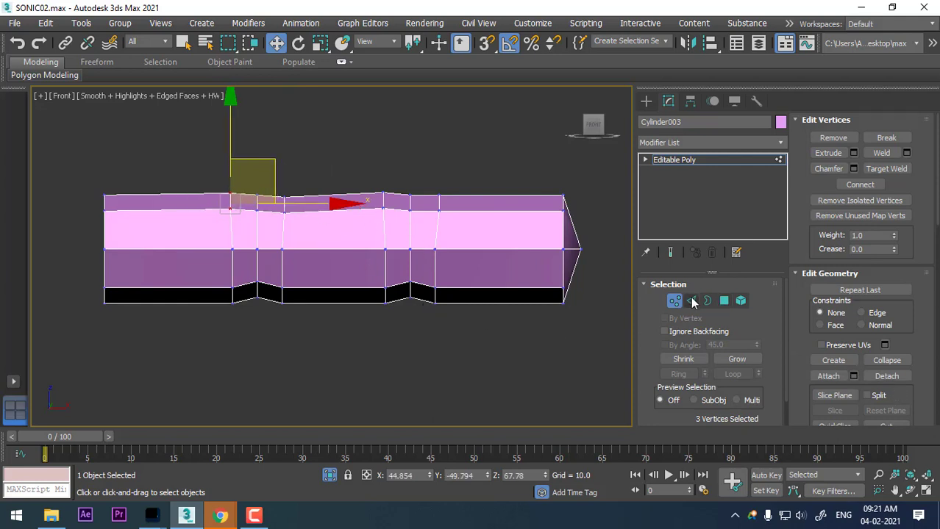
Step: Connect the right section's edge ring with one new edge loop
{"action": "left_click", "coordinate": [691, 300]}
{"action": "left_click", "coordinate": [489, 289]}
{"action": "double_click", "coordinate": [489, 289]}
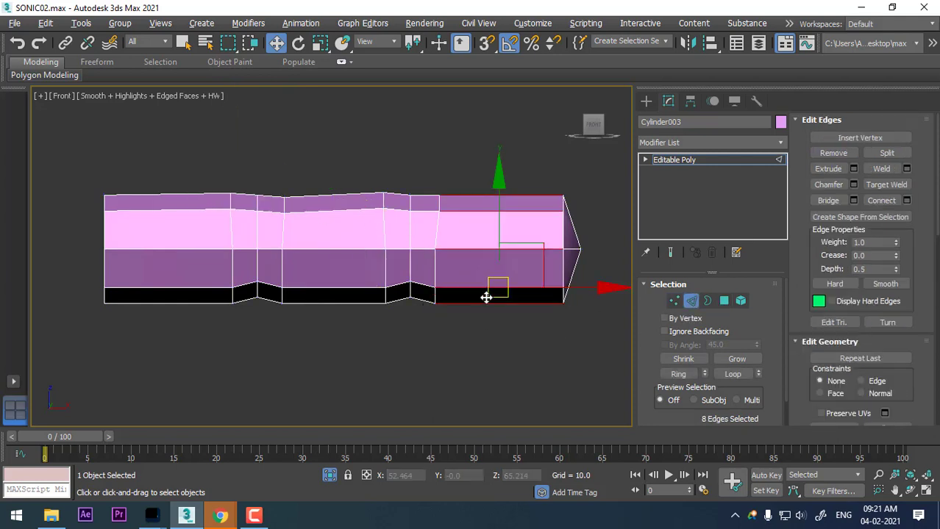
{"action": "right_click", "coordinate": [466, 275]}
{"action": "left_click", "coordinate": [344, 325]}
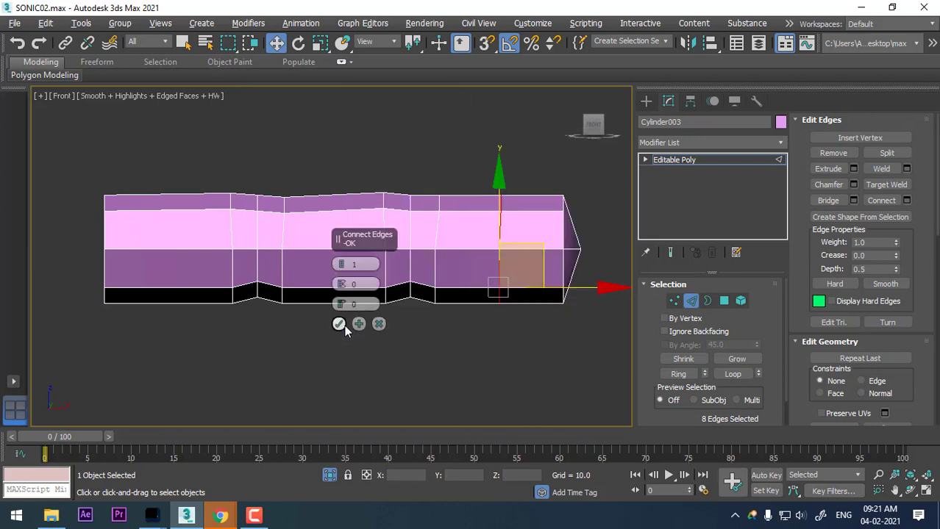
{"action": "left_click", "coordinate": [339, 324]}
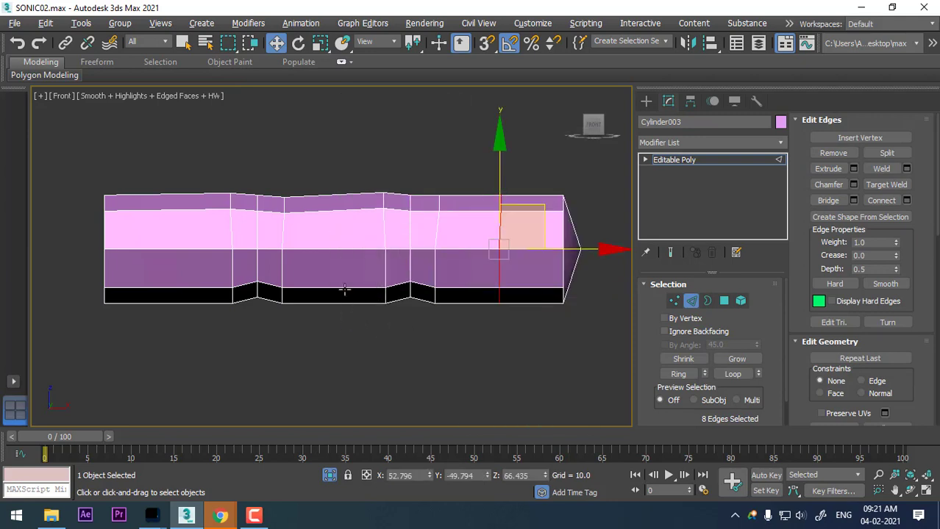
Step: Select the edge rings of the middle and left sections
{"action": "left_click", "coordinate": [344, 293]}
{"action": "double_click", "coordinate": [345, 292]}
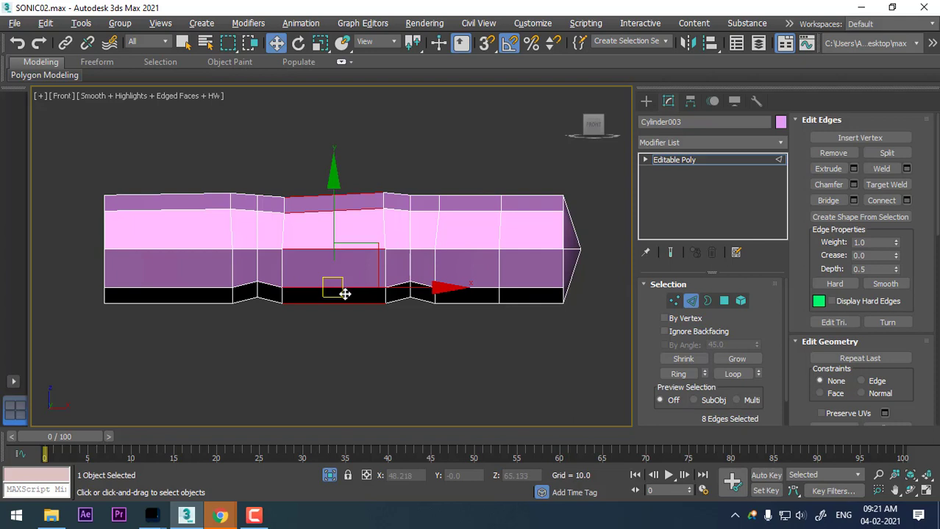
{"action": "double_click", "coordinate": [338, 301]}
{"action": "left_click", "coordinate": [165, 289]}
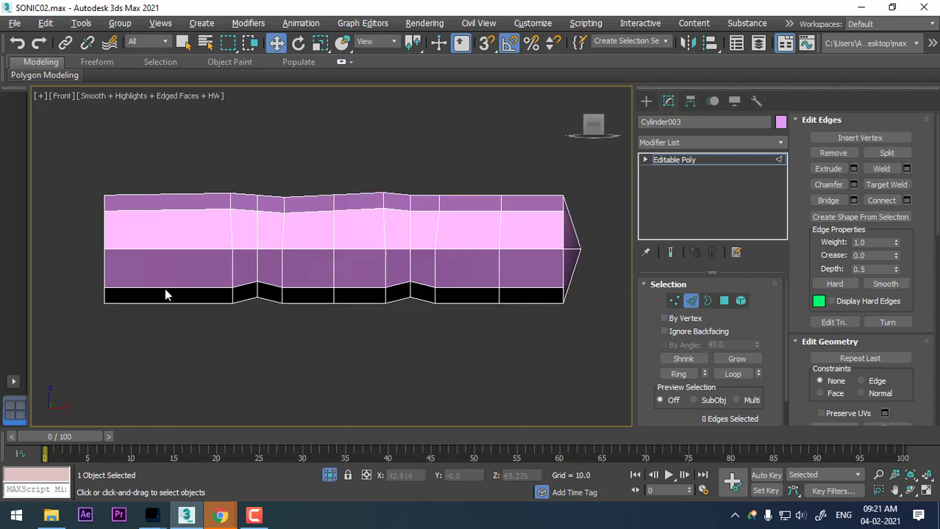
{"action": "double_click", "coordinate": [164, 289]}
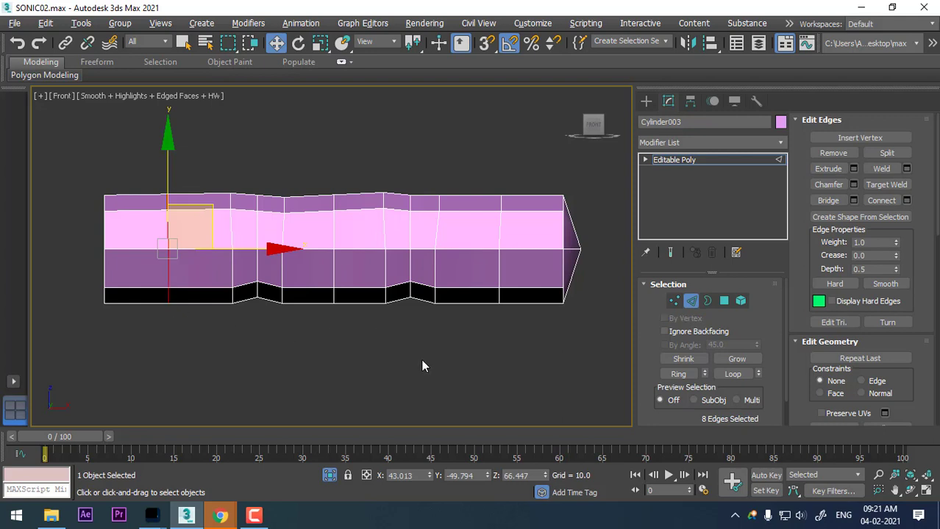
Step: Select three vertex columns and lower their bottom vertices slightly
{"action": "key", "text": "1"}
{"action": "left_click_drag", "start_coordinate": [367, 325], "coordinate": [321, 270]}
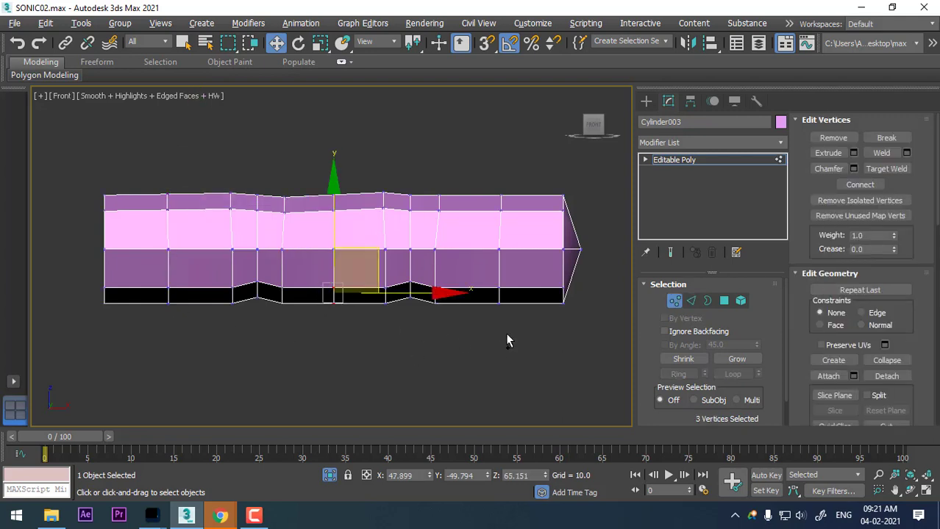
{"action": "left_click_drag", "start_coordinate": [505, 334], "coordinate": [485, 268], "text": "ctrl"}
{"action": "left_click_drag", "start_coordinate": [152, 274], "coordinate": [154, 272], "text": "ctrl"}
{"action": "left_click_drag", "start_coordinate": [338, 189], "coordinate": [333, 194]}
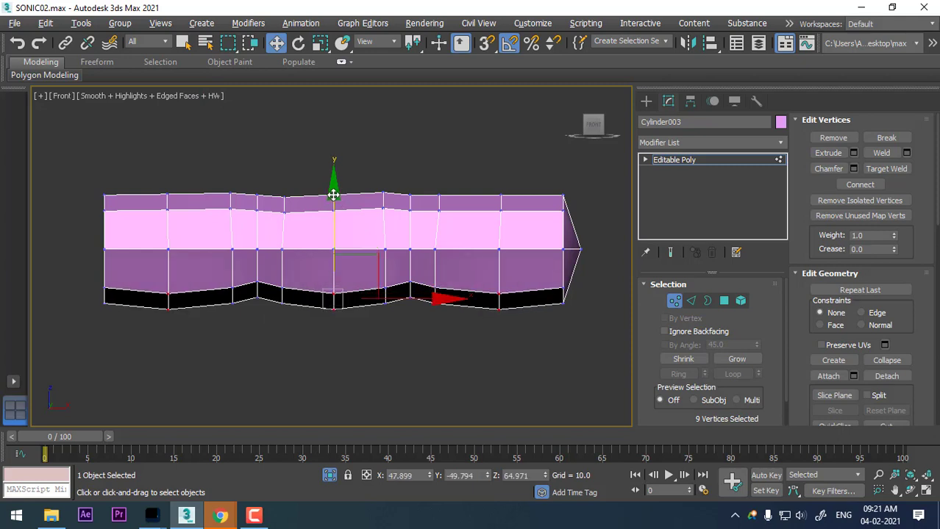
Step: Lower the top vertices of two columns slightly
{"action": "left_click_drag", "start_coordinate": [493, 193], "coordinate": [506, 209]}
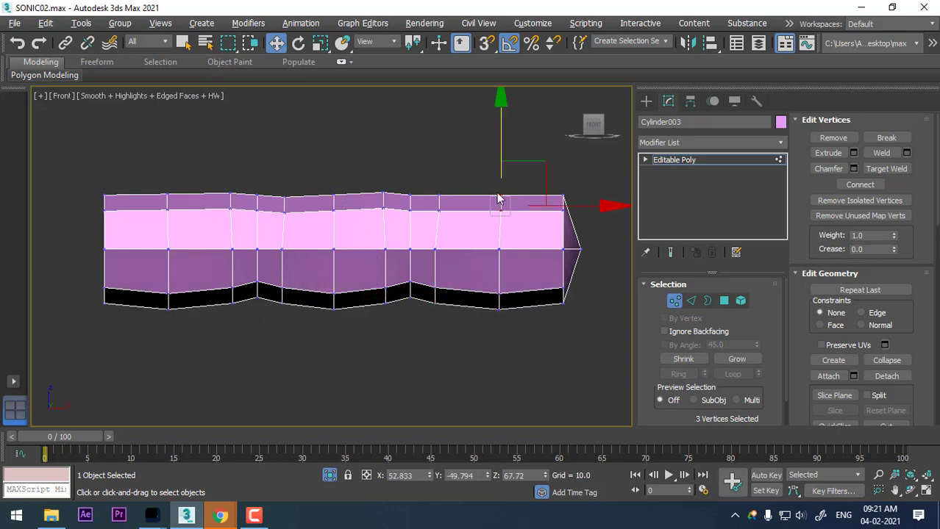
{"action": "left_click_drag", "start_coordinate": [502, 134], "coordinate": [500, 139]}
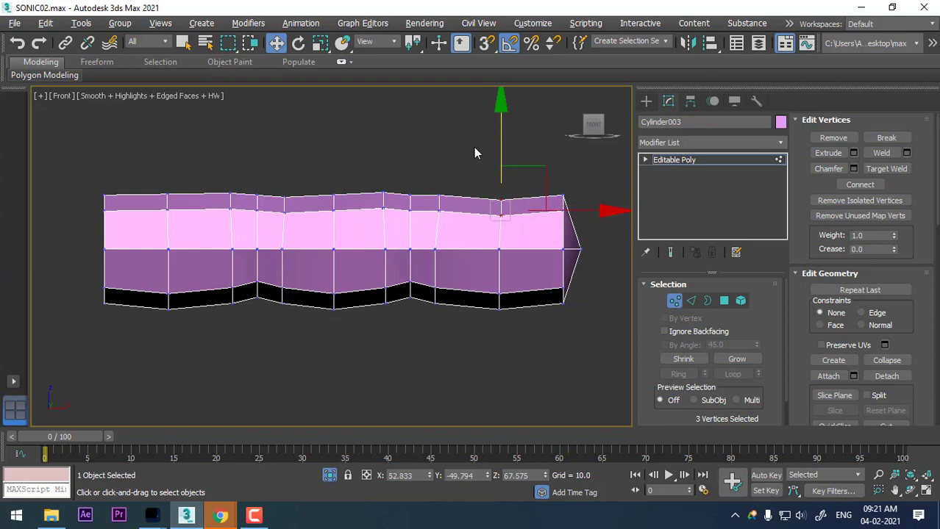
{"action": "left_click_drag", "start_coordinate": [344, 190], "coordinate": [316, 214]}
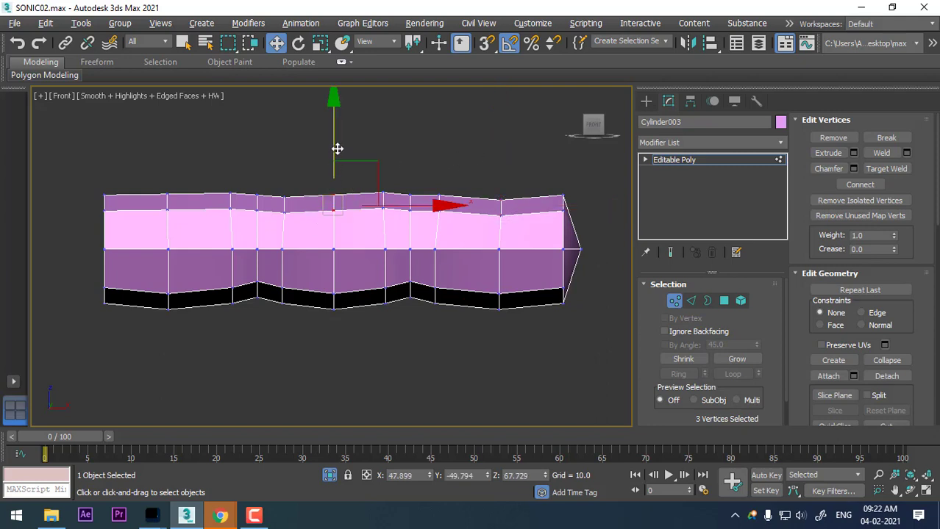
{"action": "left_click_drag", "start_coordinate": [336, 149], "coordinate": [337, 153]}
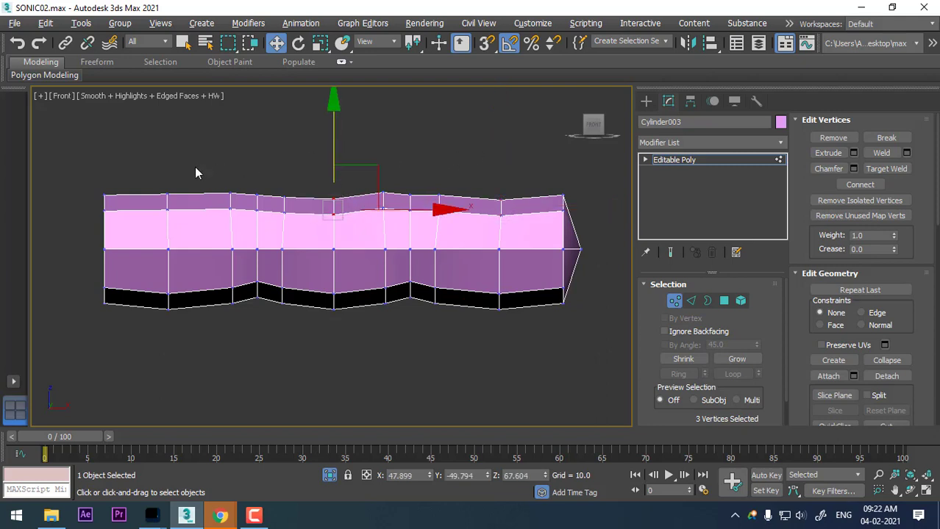
Step: Select the finger's left-end vertices with Scale active and frame them in Perspective view
{"action": "left_click_drag", "start_coordinate": [72, 340], "coordinate": [77, 347]}
{"action": "key", "text": "r"}
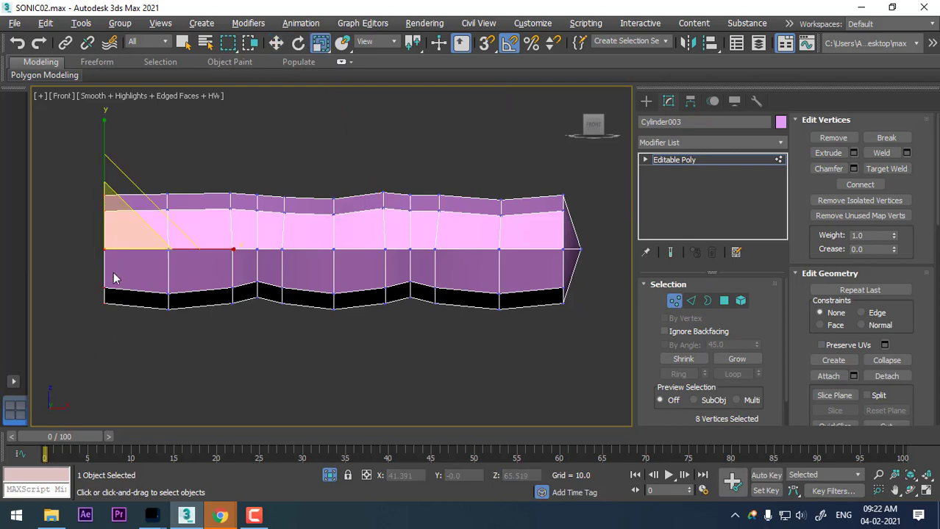
{"action": "middle_click_drag", "start_coordinate": [243, 300], "coordinate": [275, 323], "text": "alt"}
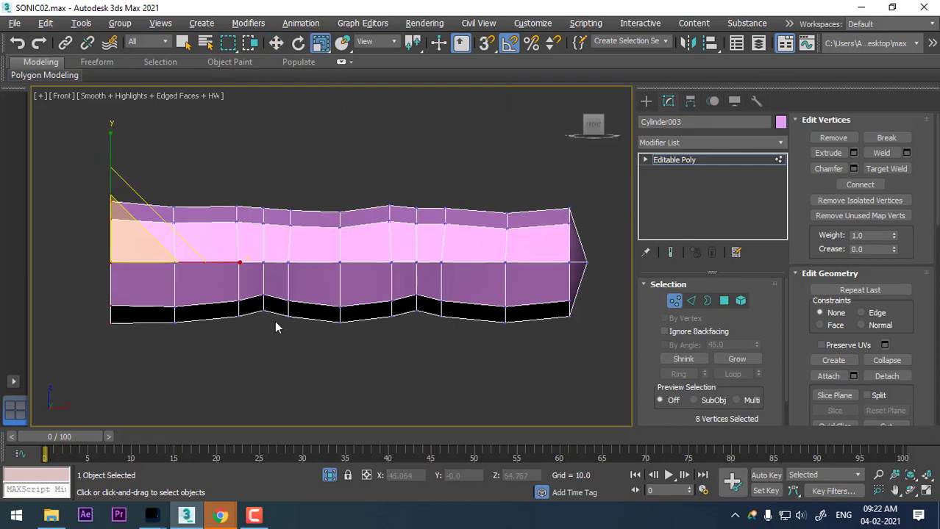
{"action": "key", "text": "p"}
{"action": "key", "text": "z"}
{"action": "scroll", "coordinate": [336, 305], "scroll_direction": "down", "scroll_amount": 3}
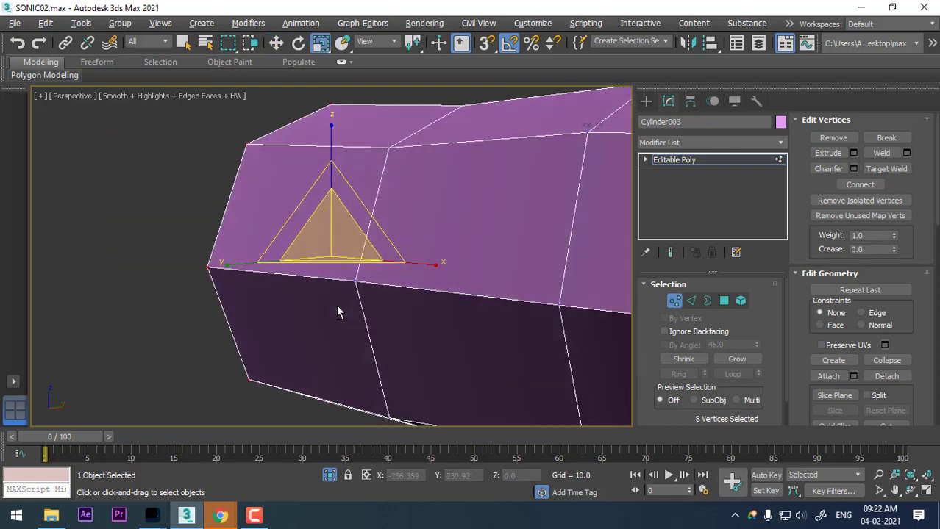
{"action": "scroll", "coordinate": [387, 312], "scroll_direction": "down", "scroll_amount": 2}
{"action": "scroll", "coordinate": [387, 312], "scroll_direction": "down", "scroll_amount": 2}
{"action": "mouse_move", "coordinate": [387, 312]}
{"action": "middle_mouse_down", "text": "alt"}
{"action": "mouse_move", "coordinate": [420, 252]}
{"action": "mouse_move", "coordinate": [406, 273]}
{"action": "mouse_move", "coordinate": [435, 262]}
{"action": "mouse_move", "coordinate": [450, 289]}
{"action": "mouse_move", "coordinate": [506, 267]}
{"action": "mouse_move", "coordinate": [404, 323]}
{"action": "mouse_move", "coordinate": [364, 315]}
{"action": "middle_mouse_up", "text": "alt"}
{"action": "right_click", "coordinate": [375, 213]}
Step: Shift-drag the finger to the right to create the copy Cylinder004
{"action": "left_click", "coordinate": [333, 203]}
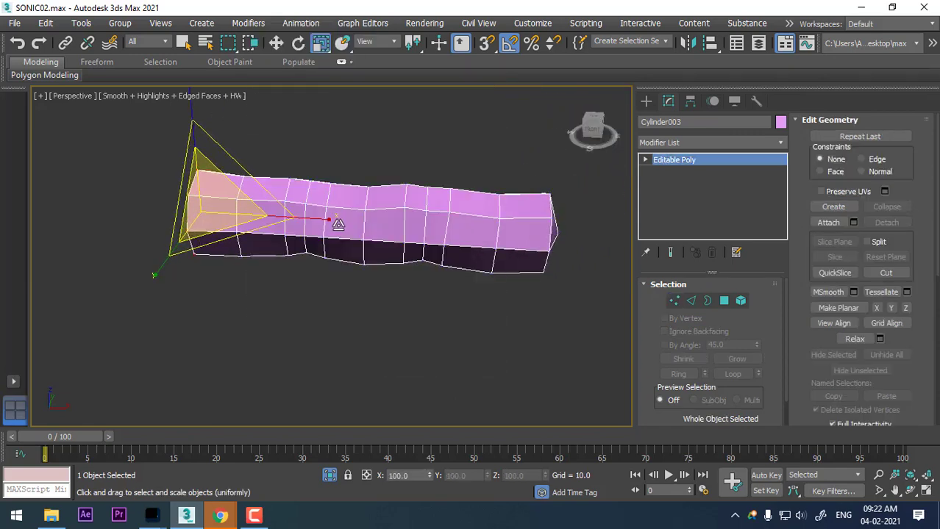
{"action": "middle_click_drag", "start_coordinate": [336, 221], "coordinate": [333, 274]}
{"action": "key", "text": "w"}
{"action": "scroll", "coordinate": [290, 289], "scroll_direction": "down", "scroll_amount": 2}
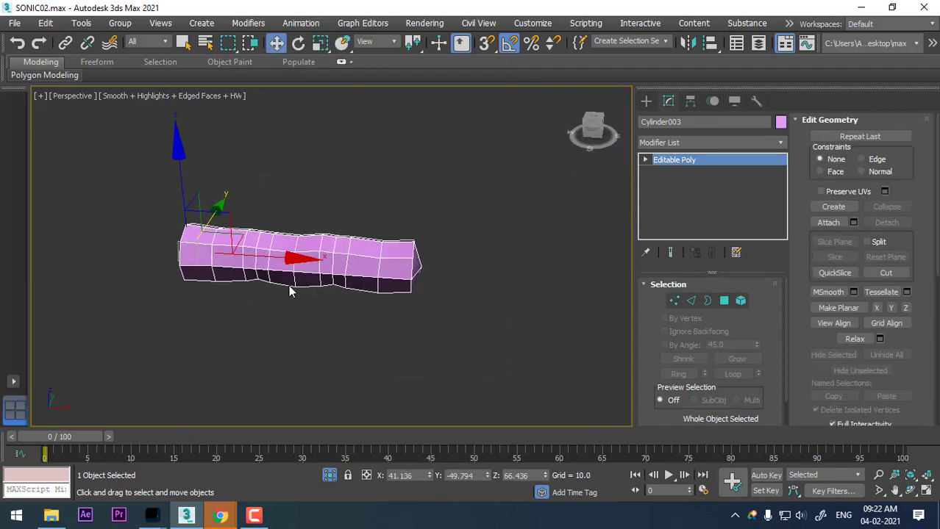
{"action": "left_click_drag", "start_coordinate": [398, 266], "coordinate": [581, 278], "text": "shift"}
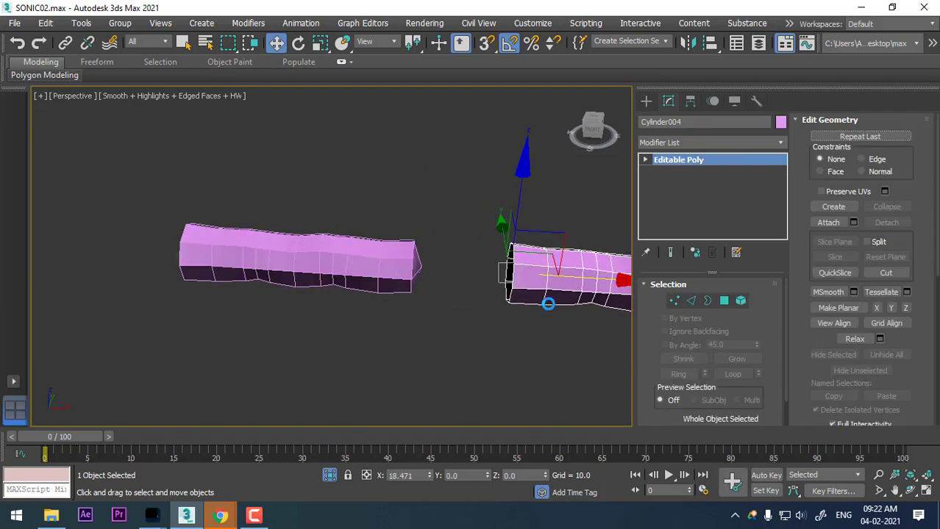
{"action": "left_click", "coordinate": [472, 317]}
{"action": "mouse_move", "coordinate": [480, 331]}
{"action": "middle_mouse_down"}
{"action": "mouse_move", "coordinate": [272, 314]}
{"action": "mouse_move", "coordinate": [374, 329]}
{"action": "mouse_move", "coordinate": [393, 379]}
{"action": "middle_mouse_up"}
{"action": "scroll", "coordinate": [388, 353], "scroll_direction": "up", "scroll_amount": 2}
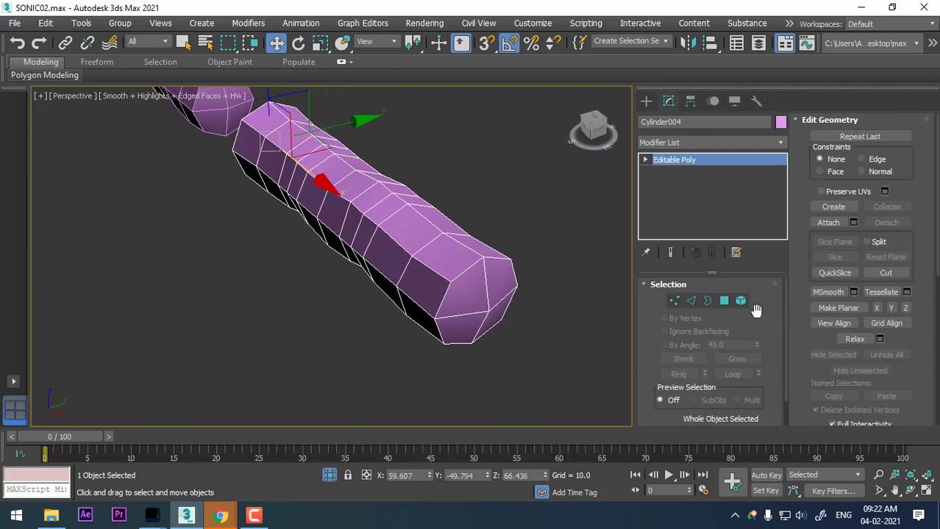
Step: Select two polygons near Cylinder004's tip
{"action": "left_click", "coordinate": [723, 301]}
{"action": "left_click", "coordinate": [455, 257]}
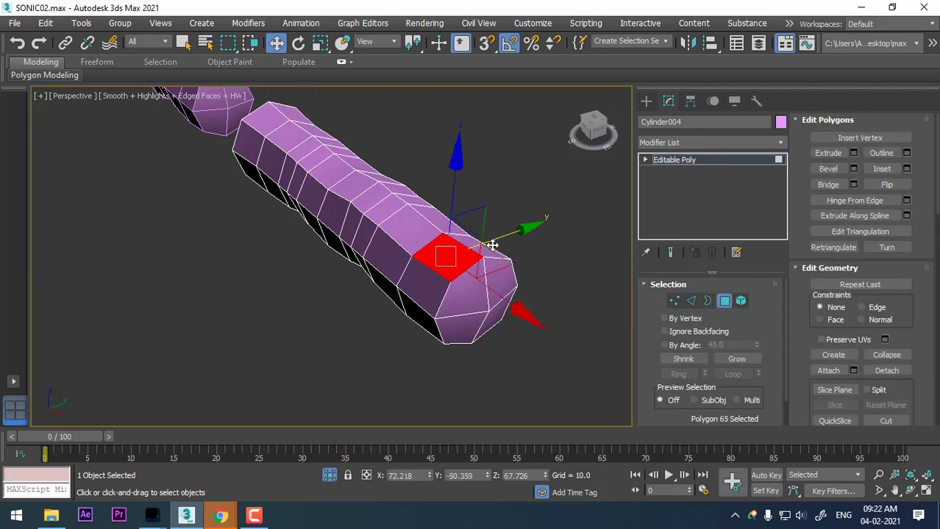
{"action": "left_click", "coordinate": [489, 248], "text": "ctrl"}
{"action": "middle_click_drag", "start_coordinate": [489, 248], "coordinate": [504, 309], "text": "alt"}
Step: Inset the two tip faces into a smaller nail-shaped face
{"action": "scroll", "coordinate": [503, 303], "scroll_direction": "up", "scroll_amount": 2}
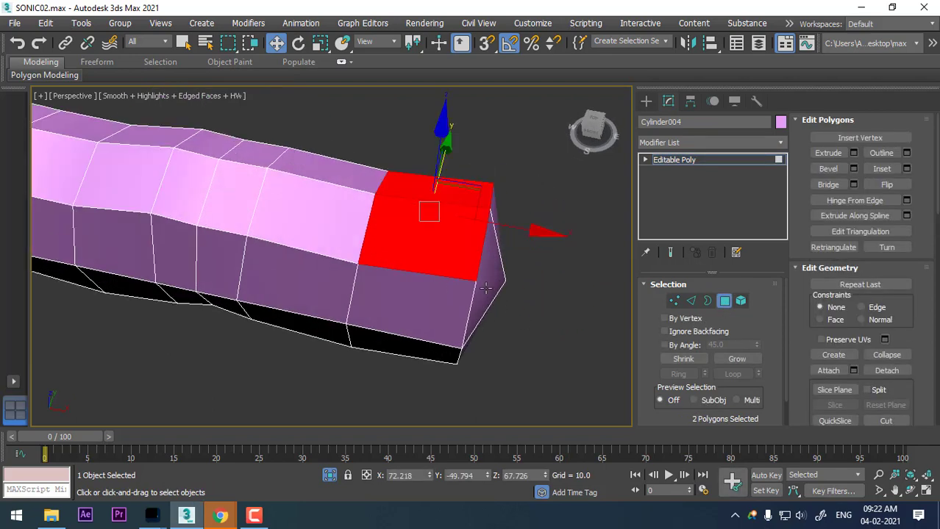
{"action": "right_click", "coordinate": [438, 207]}
{"action": "left_click", "coordinate": [422, 278]}
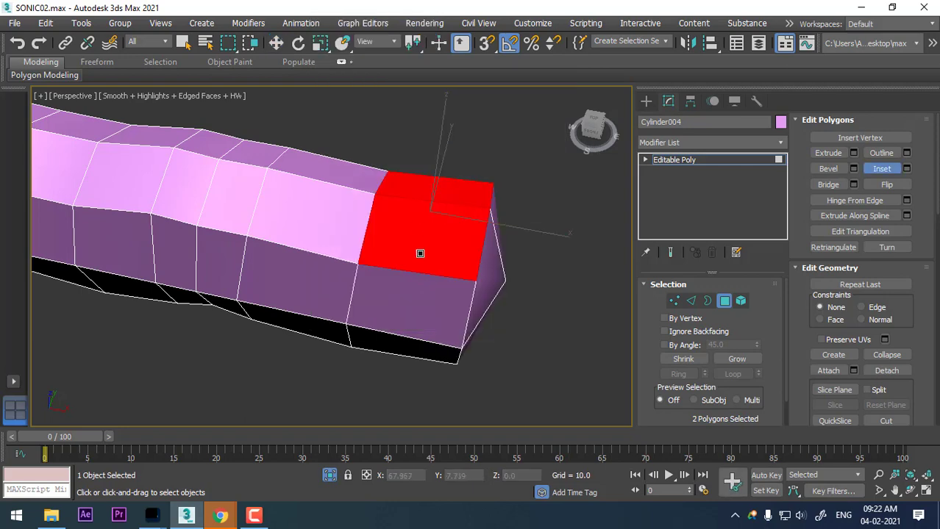
{"action": "mouse_move", "coordinate": [416, 220]}
{"action": "left_mouse_down"}
{"action": "mouse_move", "coordinate": [419, 209]}
{"action": "mouse_move", "coordinate": [416, 218]}
{"action": "left_mouse_up"}
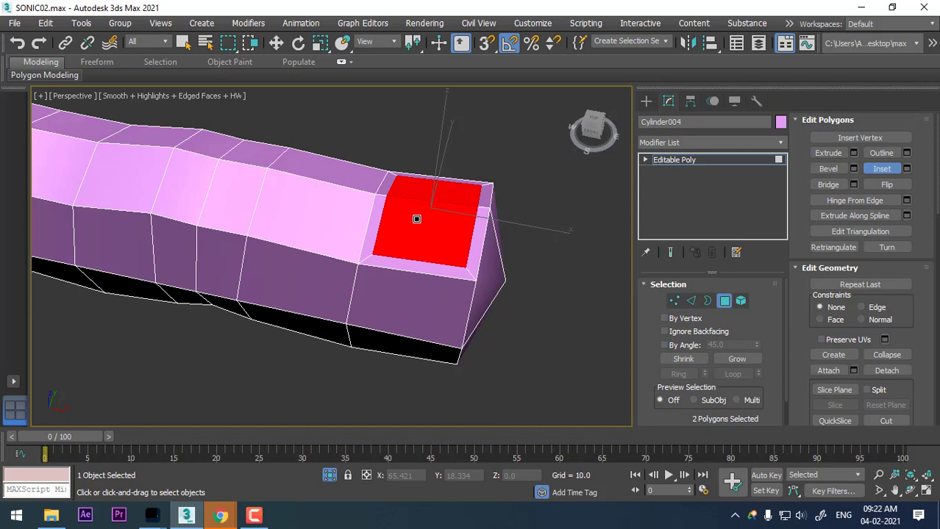
{"action": "key", "text": "e"}
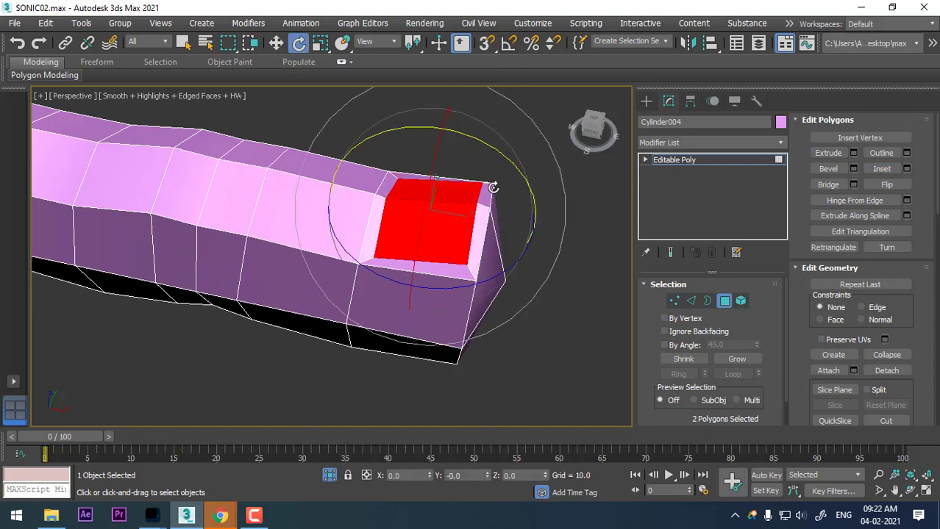
{"action": "mouse_move", "coordinate": [491, 185]}
{"action": "middle_mouse_down", "text": "alt"}
{"action": "mouse_move", "coordinate": [485, 162]}
{"action": "mouse_move", "coordinate": [503, 302]}
{"action": "mouse_move", "coordinate": [448, 226]}
{"action": "middle_mouse_up", "text": "alt"}
Step: Preview the tip with NURMS smoothing, then turn smoothing back off
{"action": "right_click", "coordinate": [447, 226]}
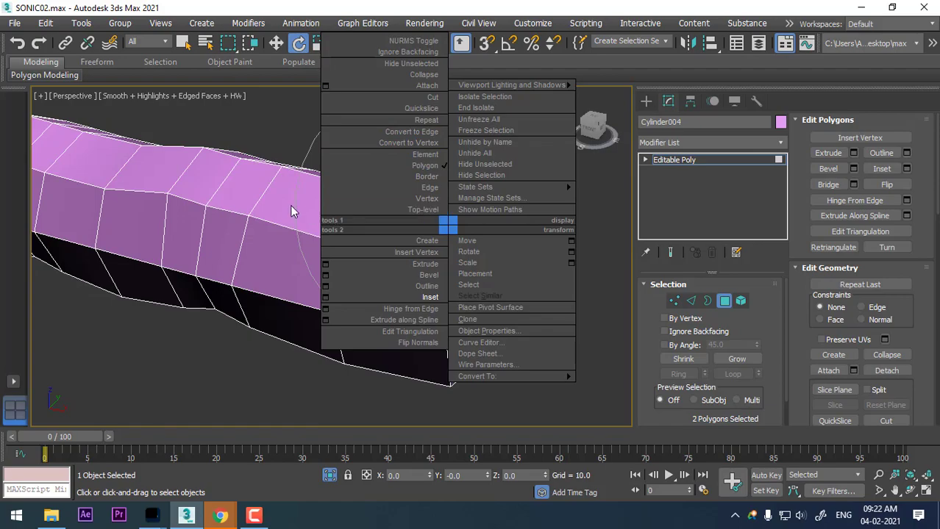
{"action": "left_click", "coordinate": [427, 42]}
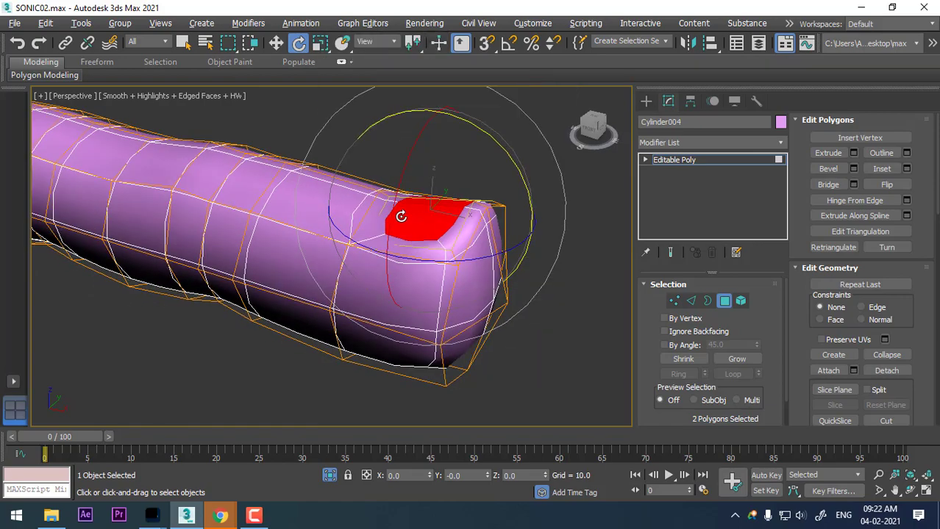
{"action": "mouse_move", "coordinate": [398, 209]}
{"action": "middle_mouse_down", "text": "alt"}
{"action": "mouse_move", "coordinate": [450, 180]}
{"action": "mouse_move", "coordinate": [453, 240]}
{"action": "middle_mouse_up", "text": "alt"}
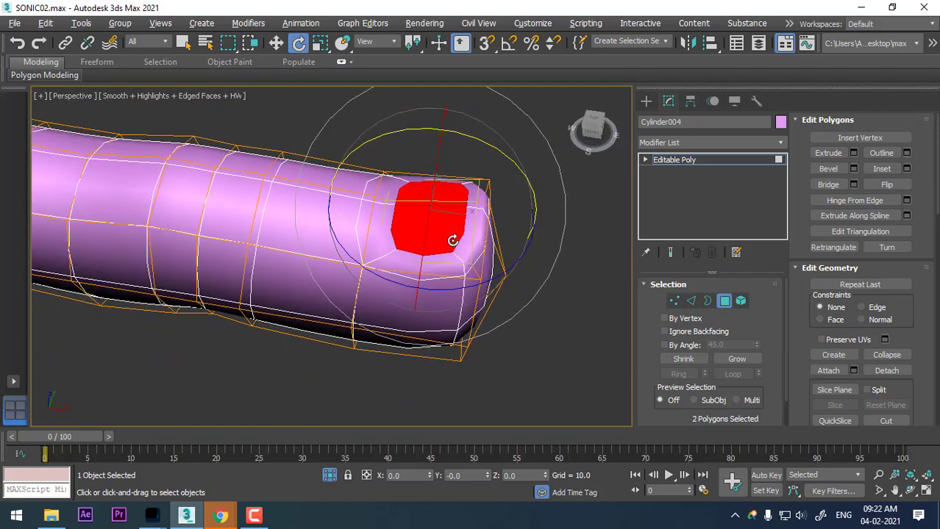
{"action": "right_click", "coordinate": [442, 189]}
{"action": "left_click", "coordinate": [419, 36]}
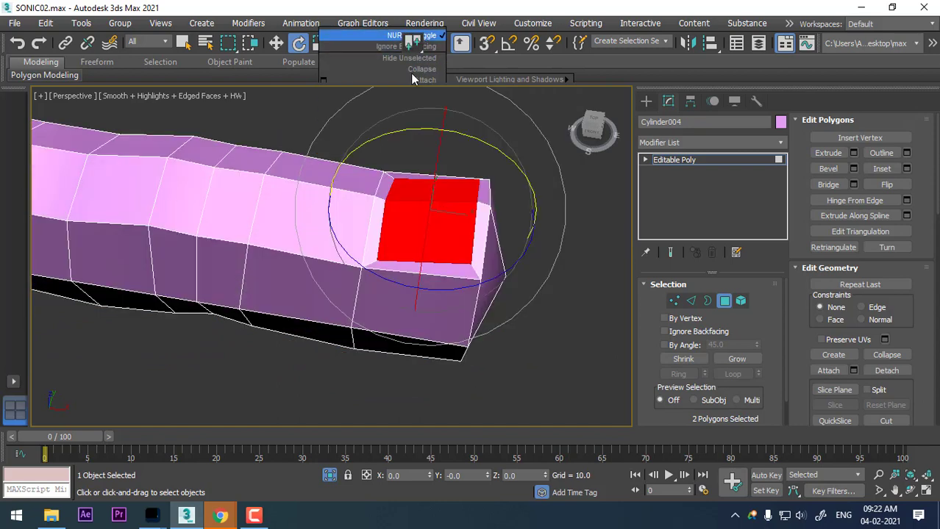
{"action": "middle_click_drag", "start_coordinate": [489, 261], "coordinate": [421, 252], "text": "alt"}
Step: Select the edges around the nail face and connect them with a new edge loop
{"action": "key", "text": "2"}
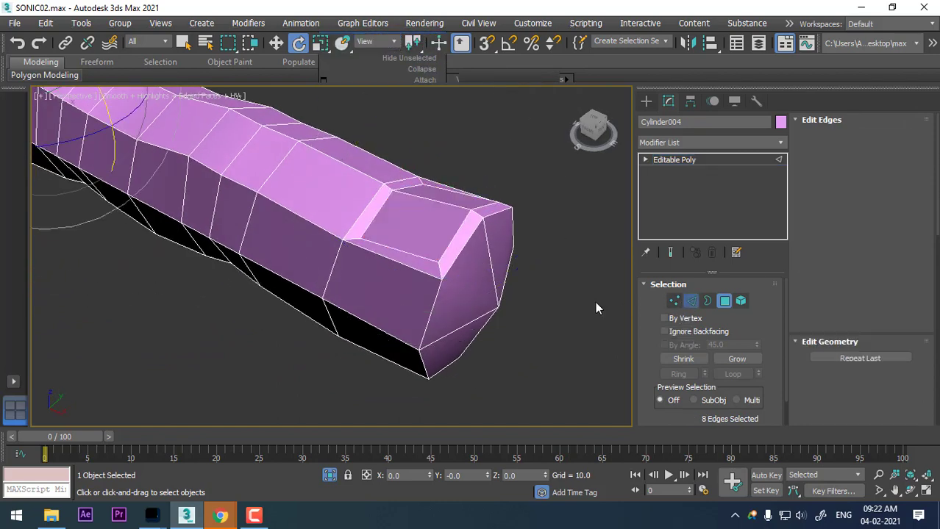
{"action": "left_click", "coordinate": [439, 267]}
{"action": "key", "text": "w"}
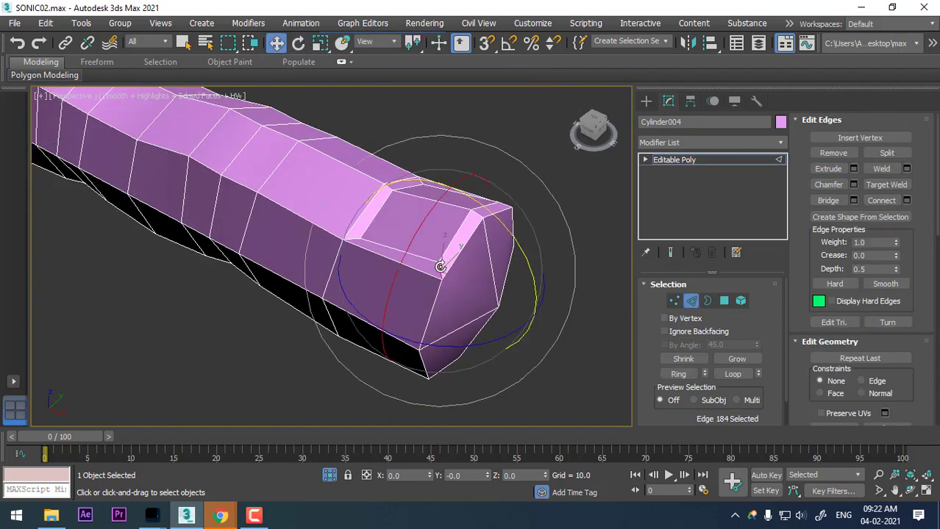
{"action": "right_click", "coordinate": [441, 269]}
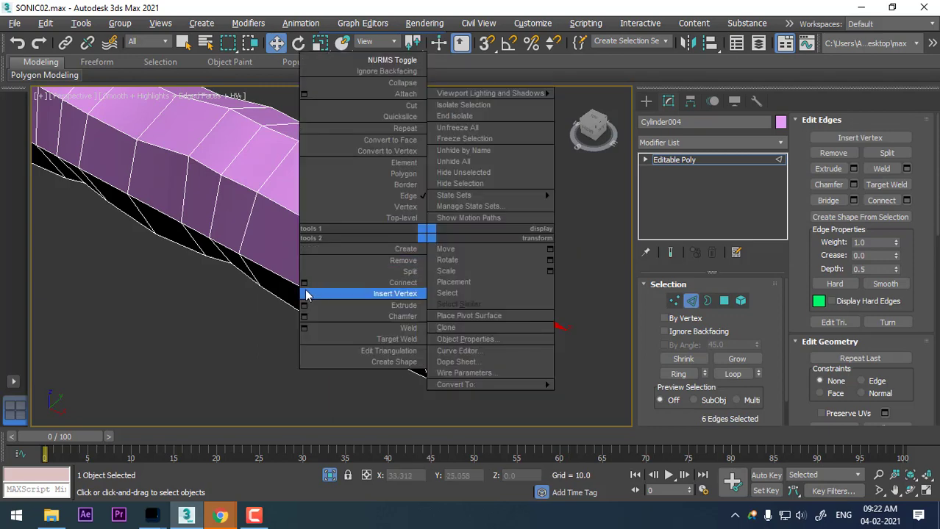
{"action": "left_click", "coordinate": [308, 292]}
{"action": "left_click", "coordinate": [339, 325]}
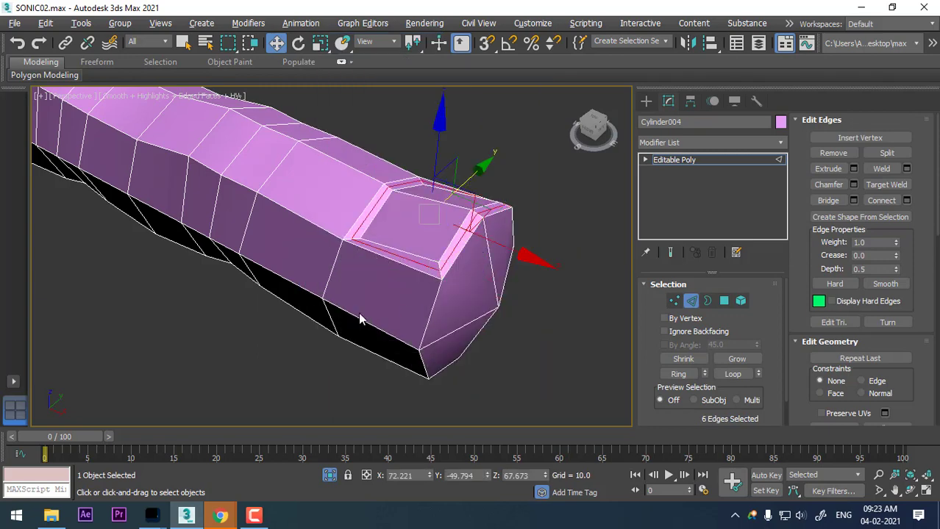
{"action": "mouse_move", "coordinate": [359, 318]}
{"action": "middle_mouse_down", "text": "alt"}
{"action": "mouse_move", "coordinate": [438, 260]}
{"action": "mouse_move", "coordinate": [325, 229]}
{"action": "middle_mouse_up", "text": "alt"}
{"action": "scroll", "coordinate": [437, 260], "scroll_direction": "up", "scroll_amount": 4}
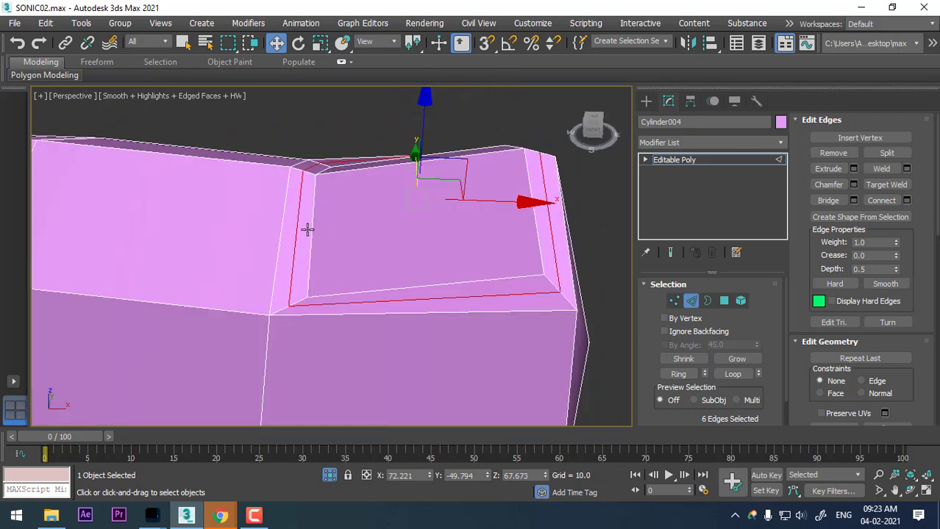
Step: With NURMS smoothing on, raise two edges along the nail slightly
{"action": "right_click", "coordinate": [438, 259]}
{"action": "left_click", "coordinate": [413, 86]}
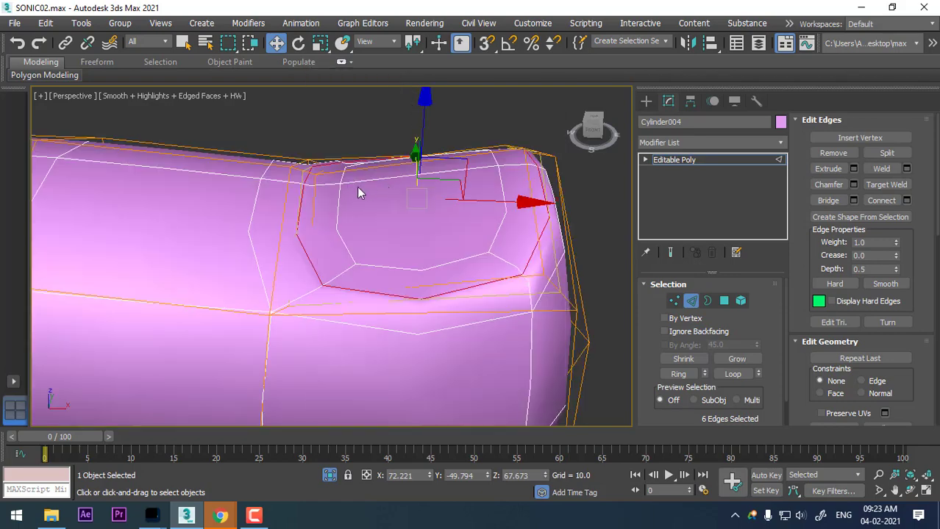
{"action": "left_click", "coordinate": [301, 179]}
{"action": "middle_click_drag", "start_coordinate": [316, 168], "coordinate": [322, 155], "text": "alt"}
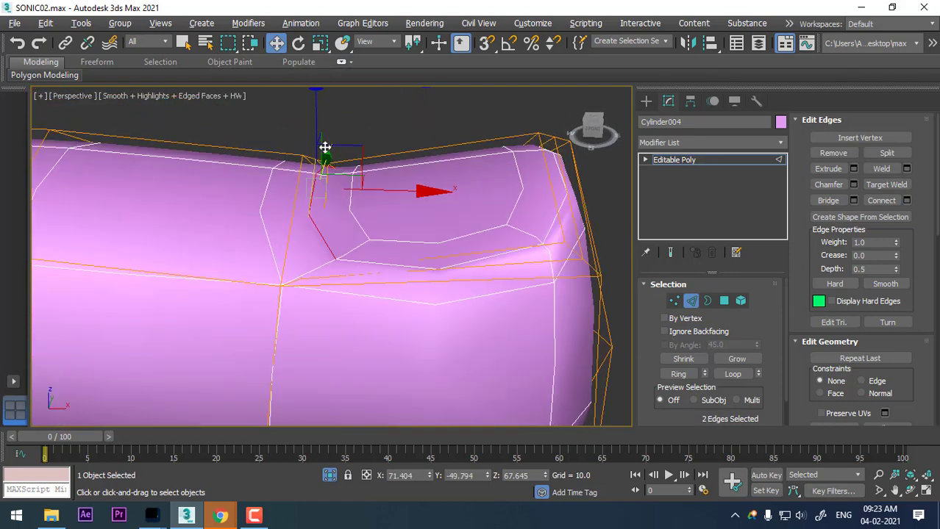
{"action": "mouse_move", "coordinate": [317, 121]}
{"action": "left_mouse_down"}
{"action": "mouse_move", "coordinate": [317, 113]}
{"action": "mouse_move", "coordinate": [314, 136]}
{"action": "left_mouse_up"}
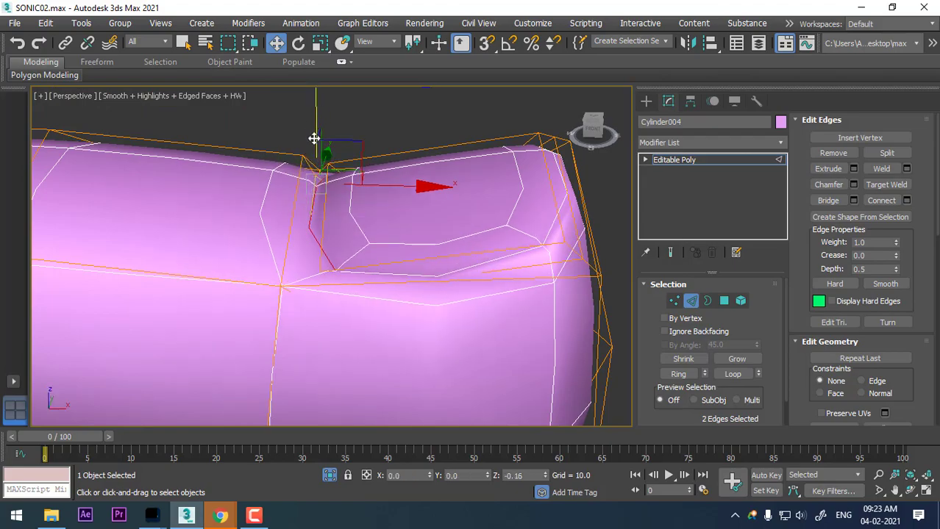
{"action": "mouse_move", "coordinate": [314, 138]}
{"action": "middle_mouse_down", "text": "alt"}
{"action": "mouse_move", "coordinate": [383, 283]}
{"action": "mouse_move", "coordinate": [353, 271]}
{"action": "middle_mouse_up", "text": "alt"}
Step: Select two notch edges, turn NURMS off, and select the two tip polygons
{"action": "left_click", "coordinate": [404, 238]}
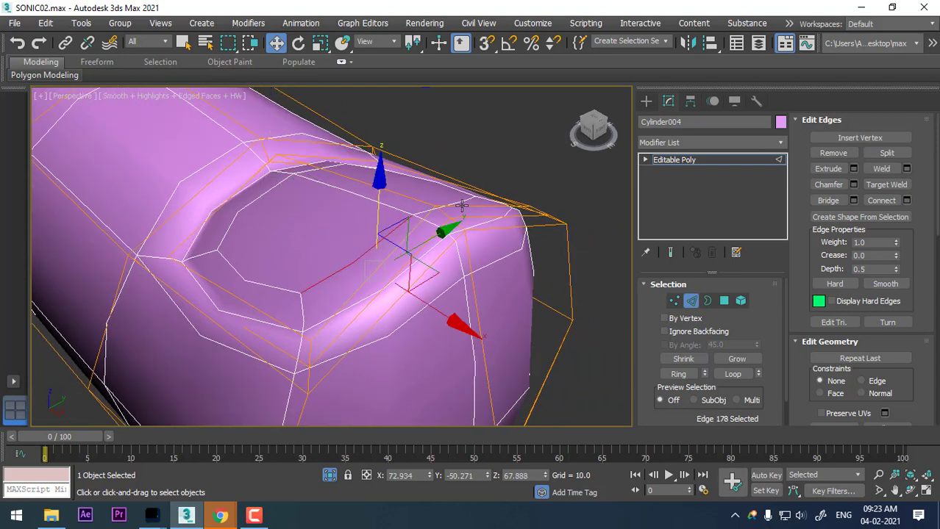
{"action": "left_click", "coordinate": [462, 206], "text": "ctrl"}
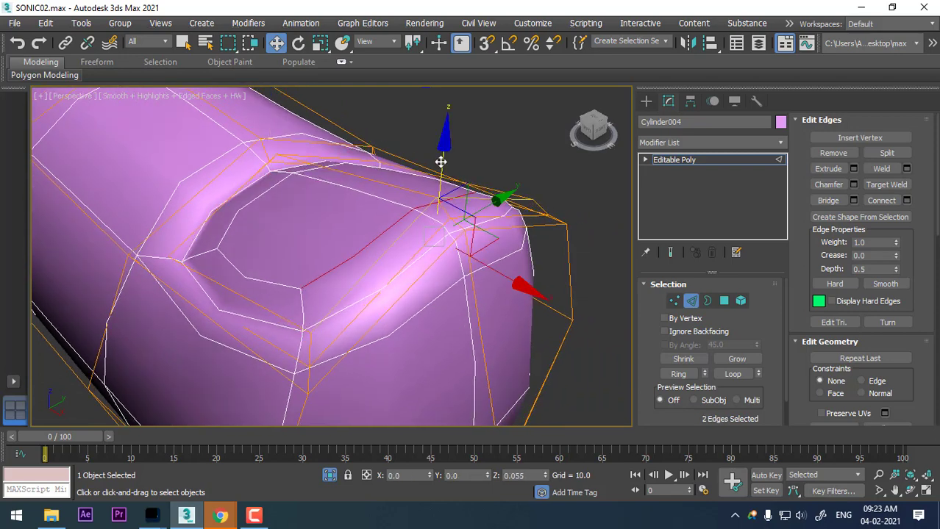
{"action": "right_click", "coordinate": [411, 192]}
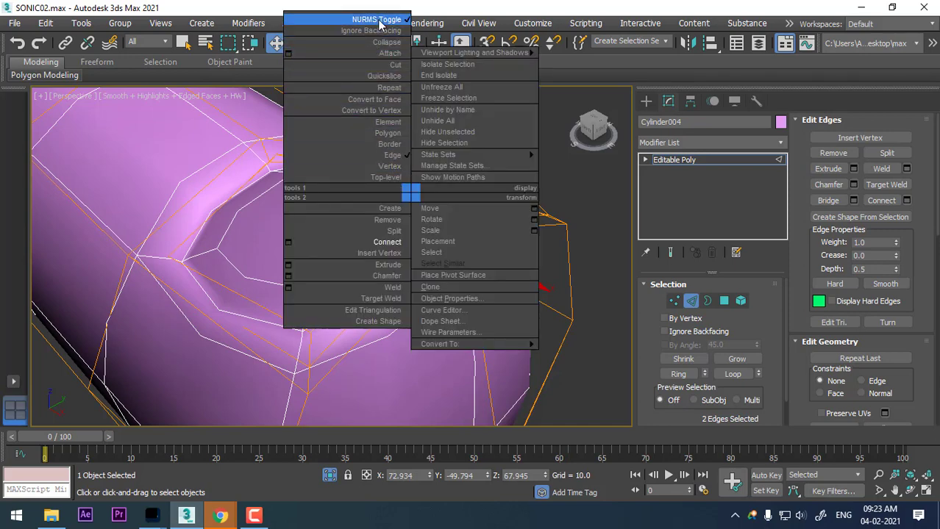
{"action": "left_click", "coordinate": [379, 22]}
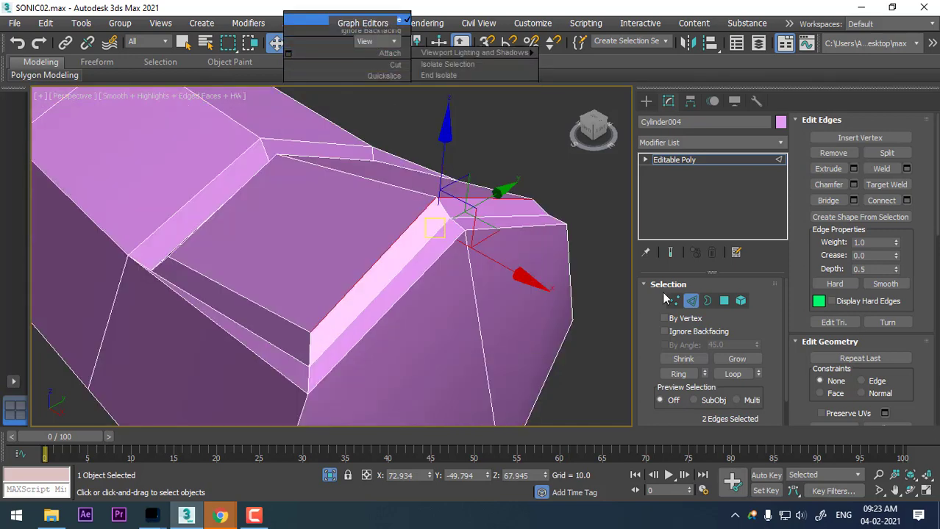
{"action": "left_click", "coordinate": [724, 301]}
{"action": "left_click", "coordinate": [477, 205]}
{"action": "left_click", "coordinate": [404, 239], "text": "ctrl"}
Step: Extrude the two fingertip polygons outward with a height of 0.381
{"action": "scroll", "coordinate": [423, 291], "scroll_direction": "down", "scroll_amount": 5}
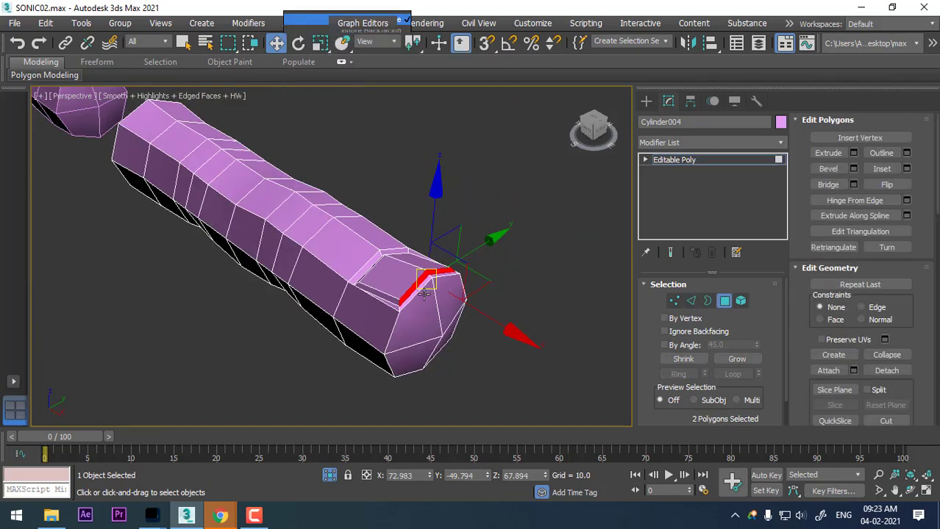
{"action": "mouse_move", "coordinate": [423, 294]}
{"action": "middle_mouse_down", "text": "alt"}
{"action": "mouse_move", "coordinate": [478, 302]}
{"action": "mouse_move", "coordinate": [472, 269]}
{"action": "middle_mouse_up", "text": "alt"}
{"action": "scroll", "coordinate": [520, 309], "scroll_direction": "up", "scroll_amount": 4}
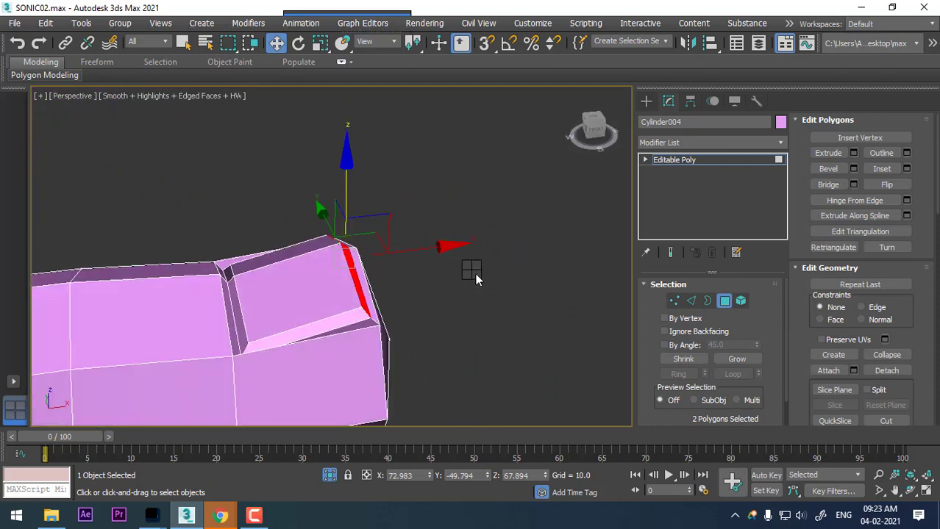
{"action": "right_click", "coordinate": [471, 269]}
{"action": "left_click", "coordinate": [350, 310]}
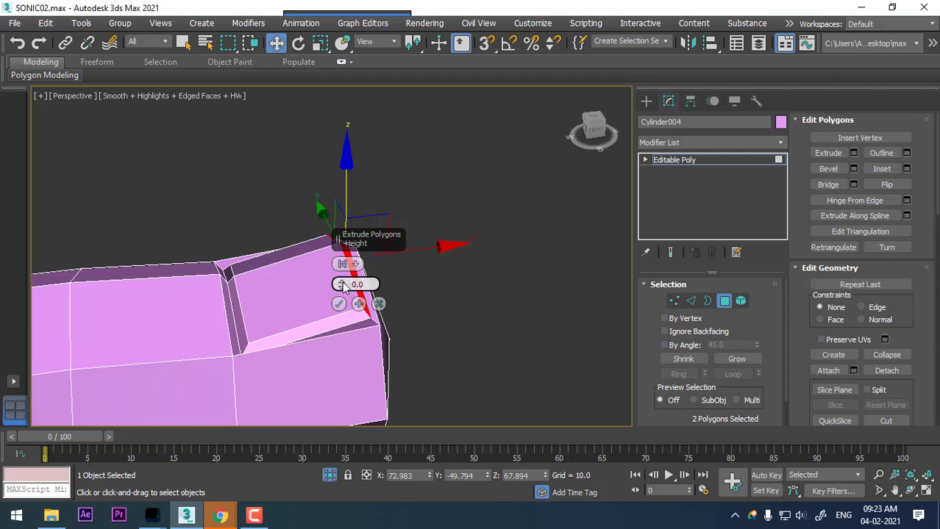
{"action": "left_click_drag", "start_coordinate": [343, 287], "coordinate": [348, 268]}
{"action": "left_click", "coordinate": [339, 303]}
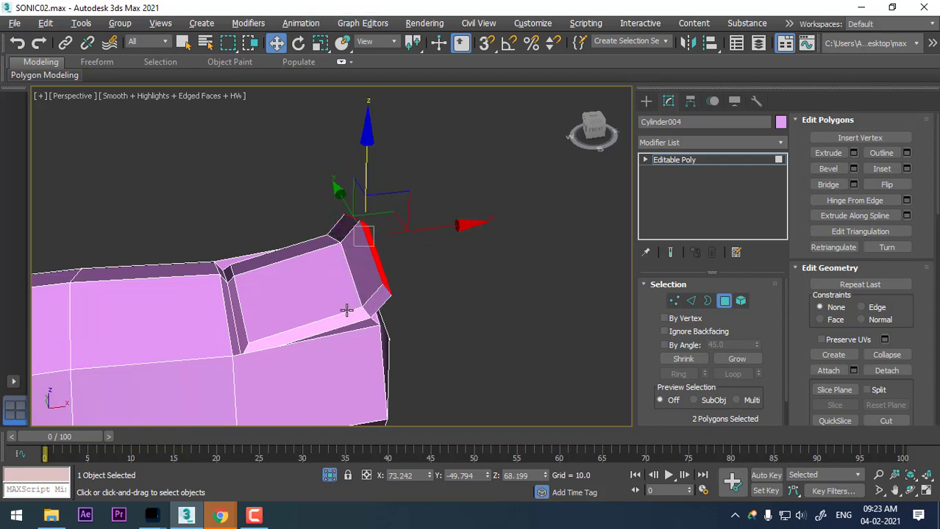
Step: In the Front view, push the extruded tip polygons further out beyond the fingertip
{"action": "key", "text": "f"}
{"action": "key", "text": "l"}
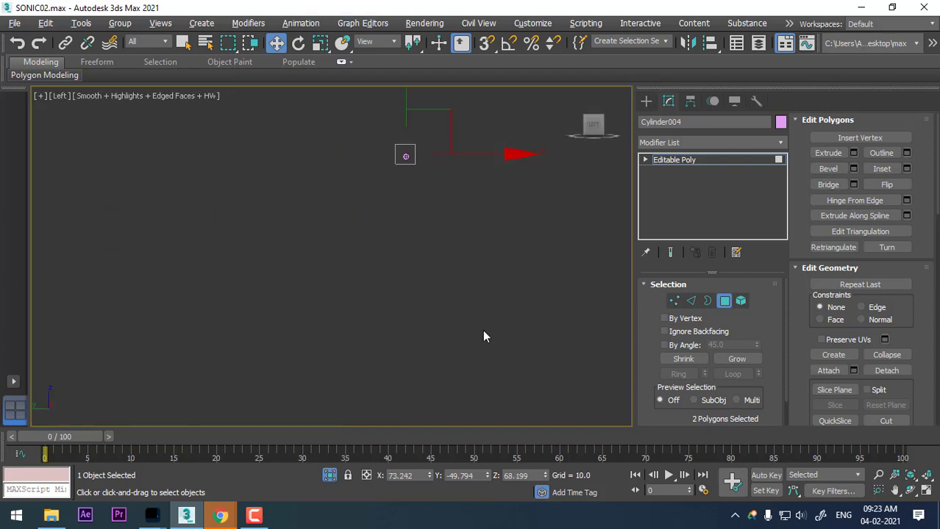
{"action": "key", "text": "z"}
{"action": "key", "text": "f"}
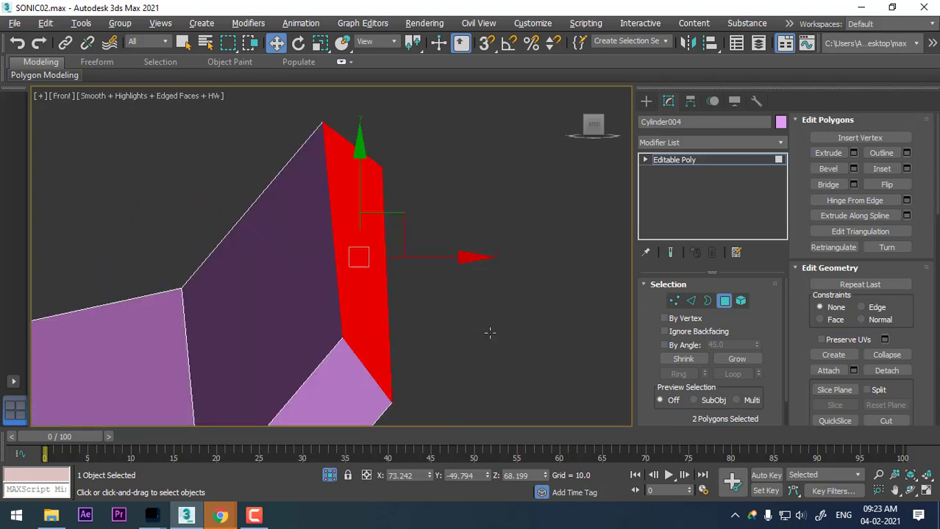
{"action": "scroll", "coordinate": [479, 251], "scroll_direction": "down", "scroll_amount": 3}
{"action": "scroll", "coordinate": [485, 220], "scroll_direction": "down", "scroll_amount": 3}
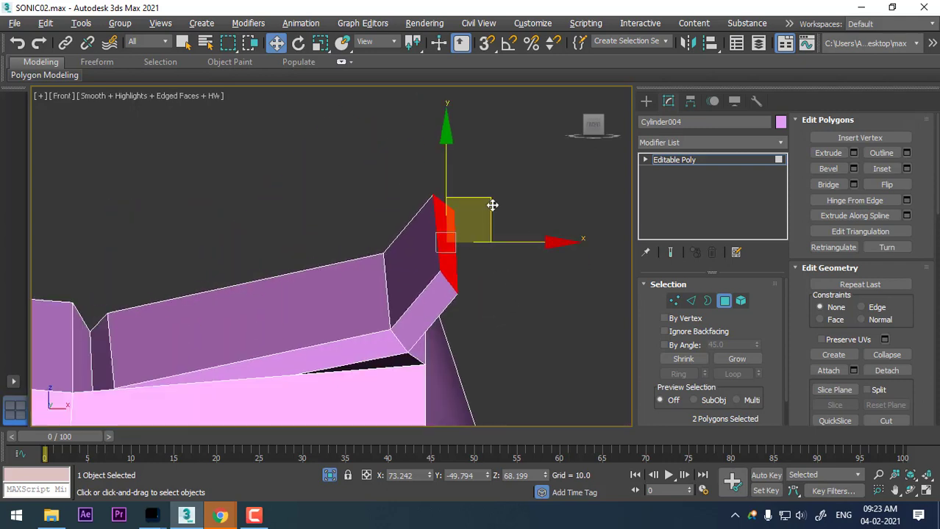
{"action": "mouse_move", "coordinate": [489, 203]}
{"action": "left_mouse_down"}
{"action": "mouse_move", "coordinate": [519, 243]}
{"action": "mouse_move", "coordinate": [515, 283]}
{"action": "left_mouse_up"}
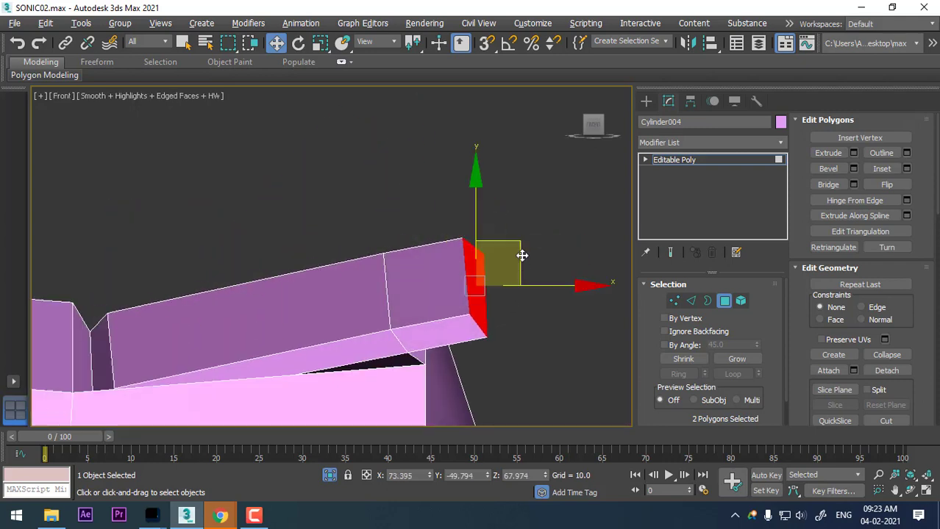
Step: Try squashing the tip polygons in the Top view, undo it, and return to Perspective
{"action": "key", "text": "t"}
{"action": "key", "text": "z"}
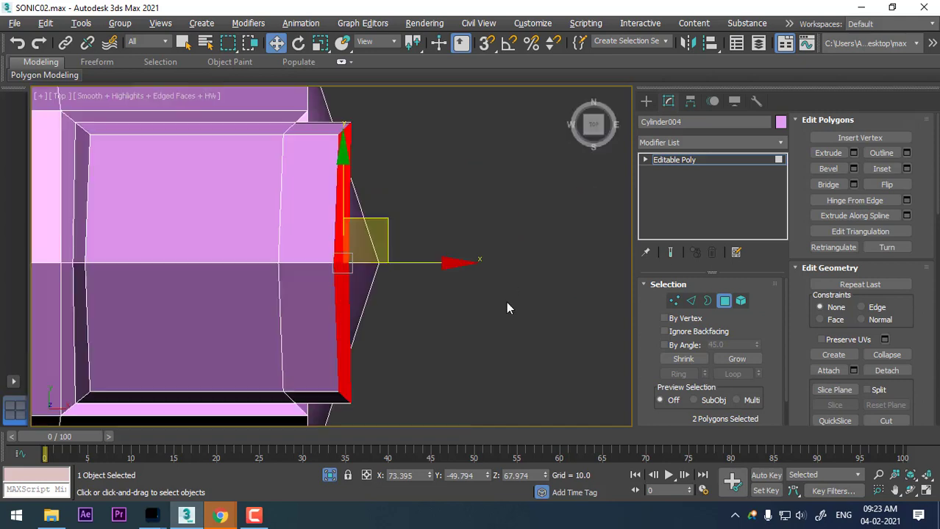
{"action": "key", "text": "r"}
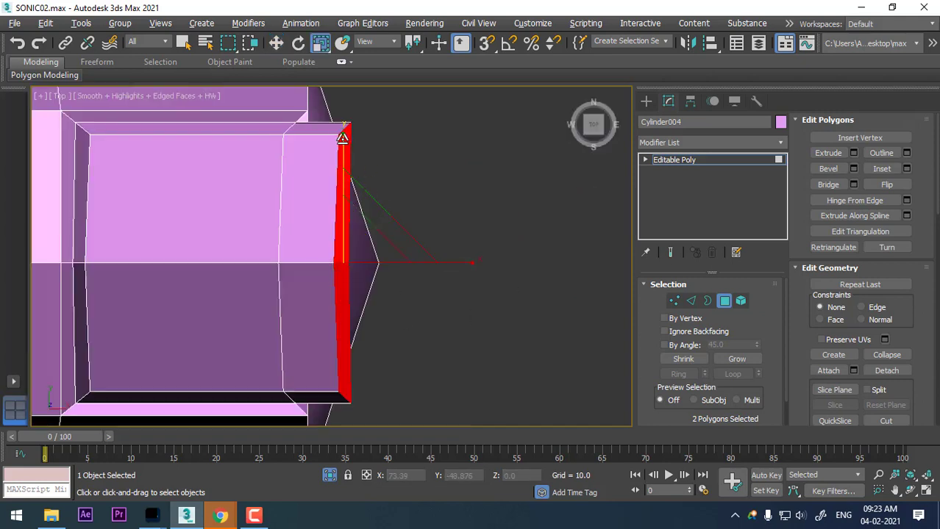
{"action": "left_click_drag", "start_coordinate": [358, 153], "coordinate": [341, 152]}
{"action": "key", "text": "ctrl+z"}
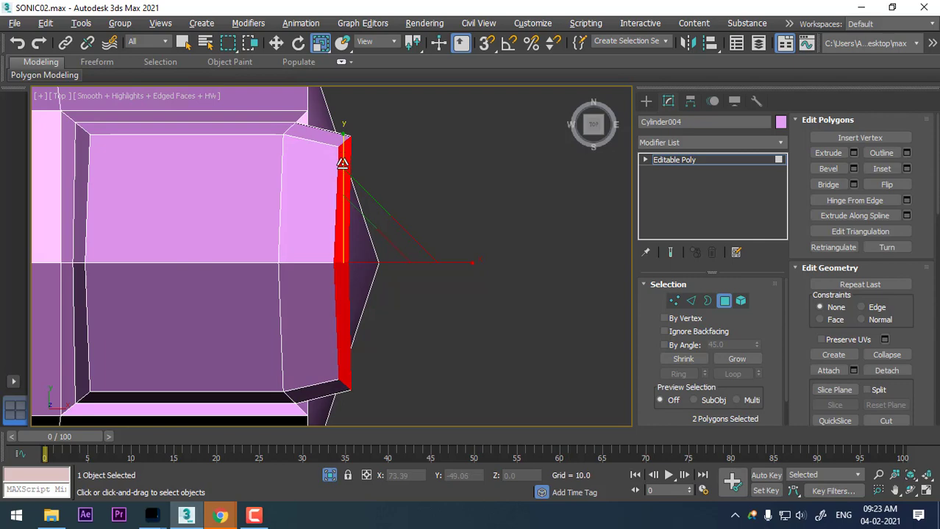
{"action": "key", "text": "p"}
{"action": "mouse_move", "coordinate": [356, 220]}
{"action": "middle_mouse_down", "text": "alt"}
{"action": "mouse_move", "coordinate": [283, 242]}
{"action": "mouse_move", "coordinate": [313, 228]}
{"action": "middle_mouse_up", "text": "alt"}
{"action": "scroll", "coordinate": [283, 242], "scroll_direction": "down", "scroll_amount": 3}
{"action": "right_click", "coordinate": [313, 228]}
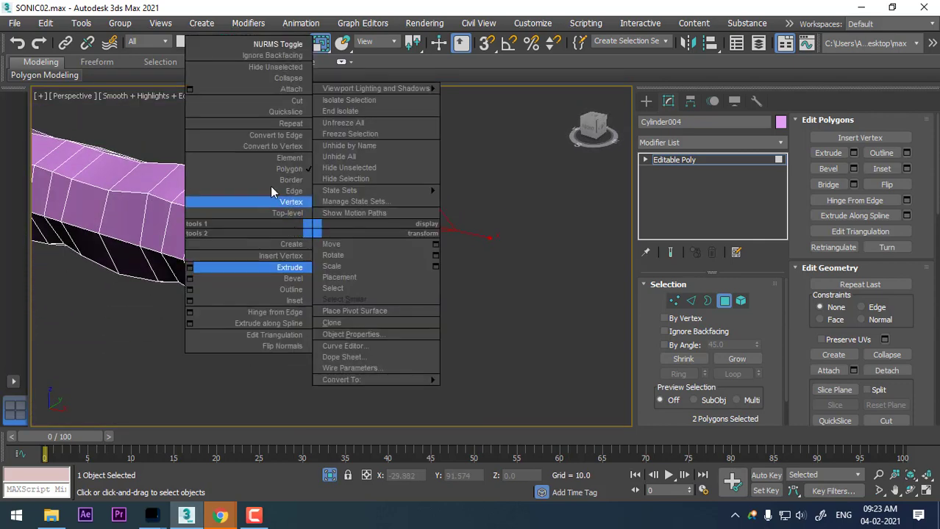
Step: Return Cylinder004 to top level, re-enable NURMS smoothing, deselect it, and open the Material Editor
{"action": "left_click", "coordinate": [286, 213]}
{"action": "middle_click_drag", "start_coordinate": [287, 213], "coordinate": [333, 243], "text": "alt"}
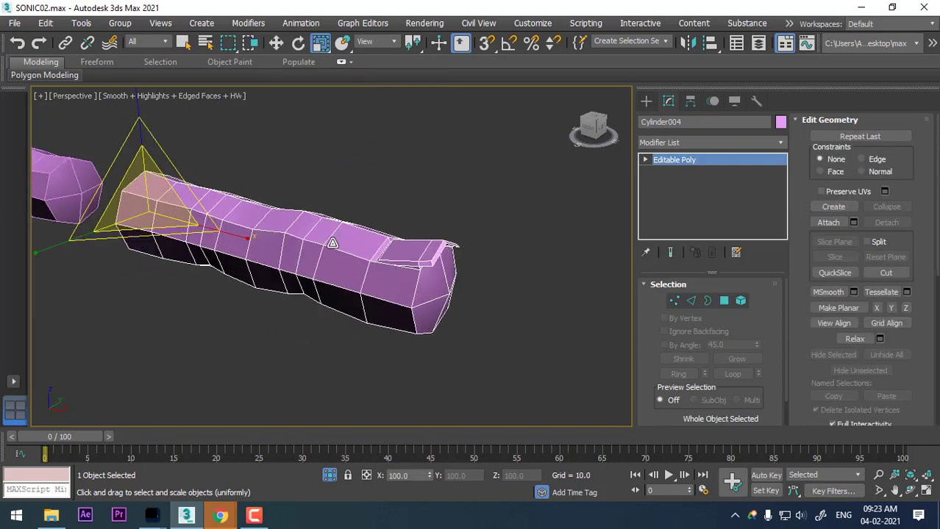
{"action": "right_click", "coordinate": [327, 235]}
{"action": "left_click", "coordinate": [300, 83]}
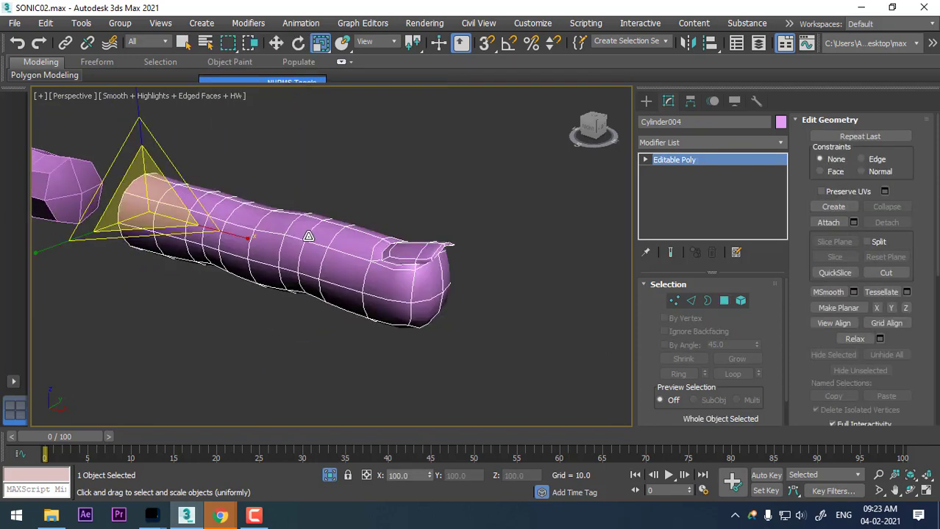
{"action": "mouse_move", "coordinate": [300, 89]}
{"action": "middle_mouse_down", "text": "alt"}
{"action": "mouse_move", "coordinate": [460, 304]}
{"action": "mouse_move", "coordinate": [349, 233]}
{"action": "mouse_move", "coordinate": [355, 238]}
{"action": "middle_mouse_up", "text": "alt"}
{"action": "left_click", "coordinate": [445, 305]}
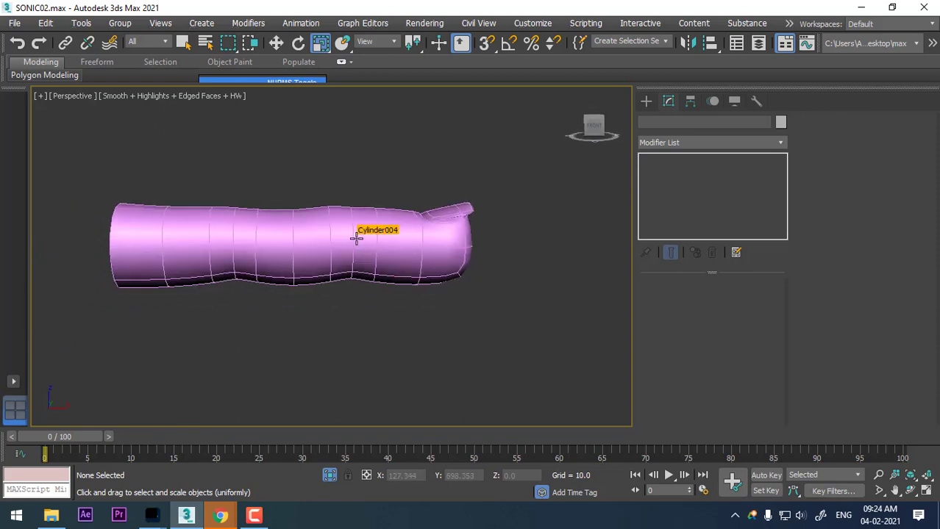
{"action": "key", "text": "m"}
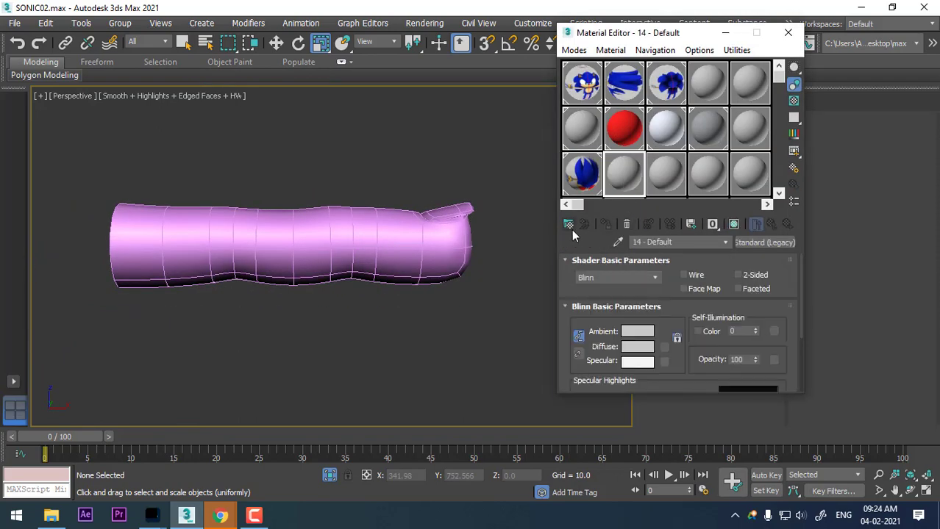
Step: Assign the grey 14 - Default material to the smoothed finger and hide edged faces
{"action": "left_click", "coordinate": [764, 242]}
{"action": "left_click", "coordinate": [755, 69]}
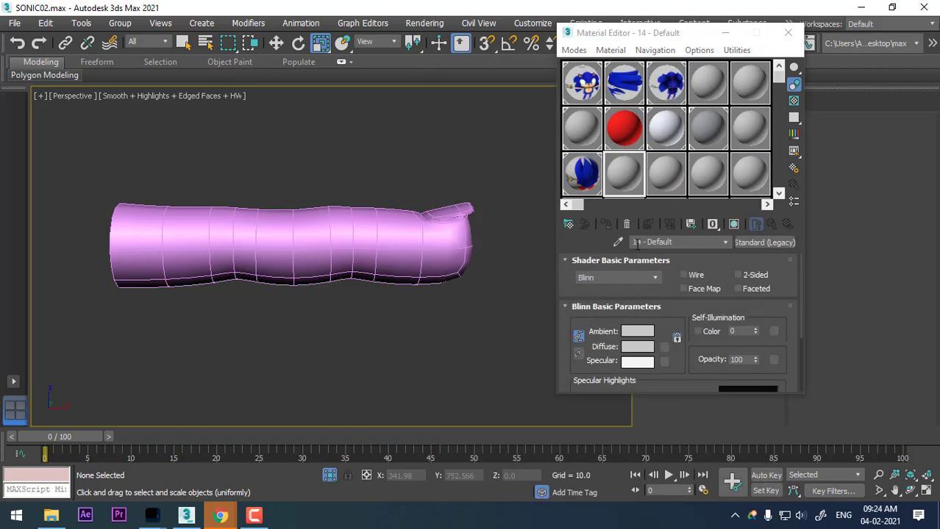
{"action": "left_click", "coordinate": [425, 236]}
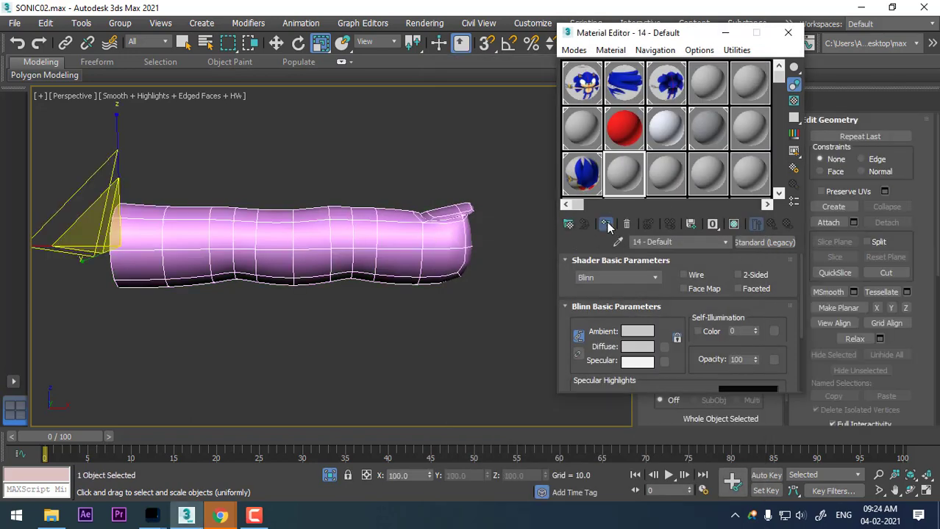
{"action": "left_click", "coordinate": [606, 224]}
{"action": "left_click", "coordinate": [307, 337]}
{"action": "key", "text": "z"}
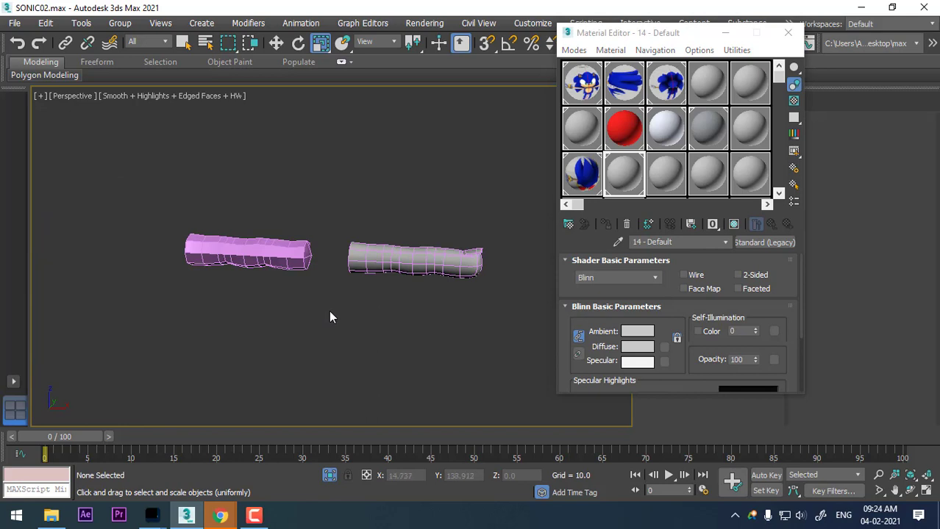
{"action": "key", "text": "F4"}
Step: Give the left finger cylinder the same grey material and turn on its NURMS smoothing
{"action": "left_click", "coordinate": [271, 255]}
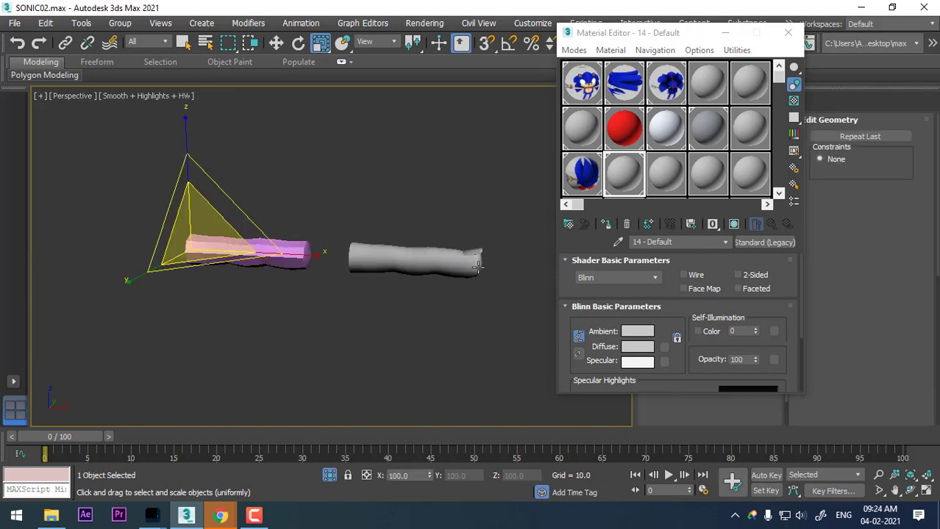
{"action": "left_click", "coordinate": [606, 225]}
{"action": "left_click", "coordinate": [341, 317]}
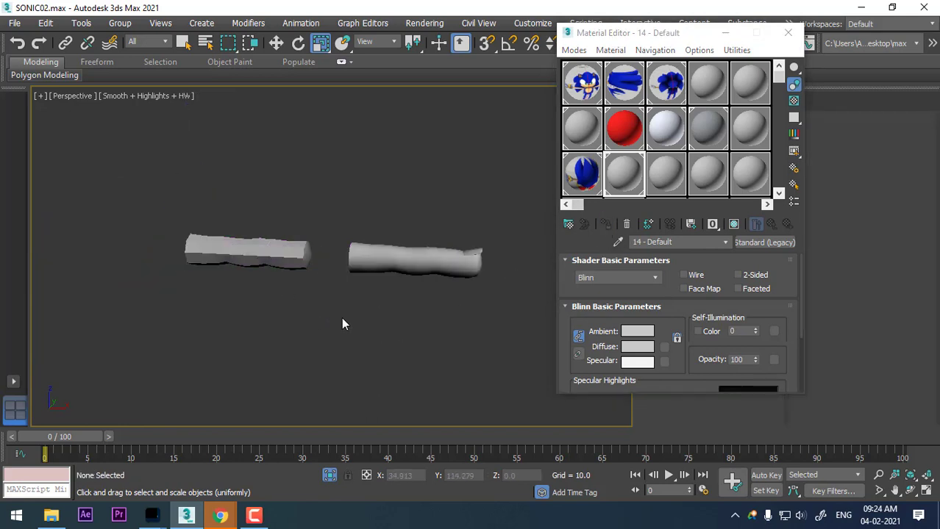
{"action": "left_click", "coordinate": [286, 261]}
{"action": "right_click", "coordinate": [287, 261]}
{"action": "left_click", "coordinate": [253, 107]}
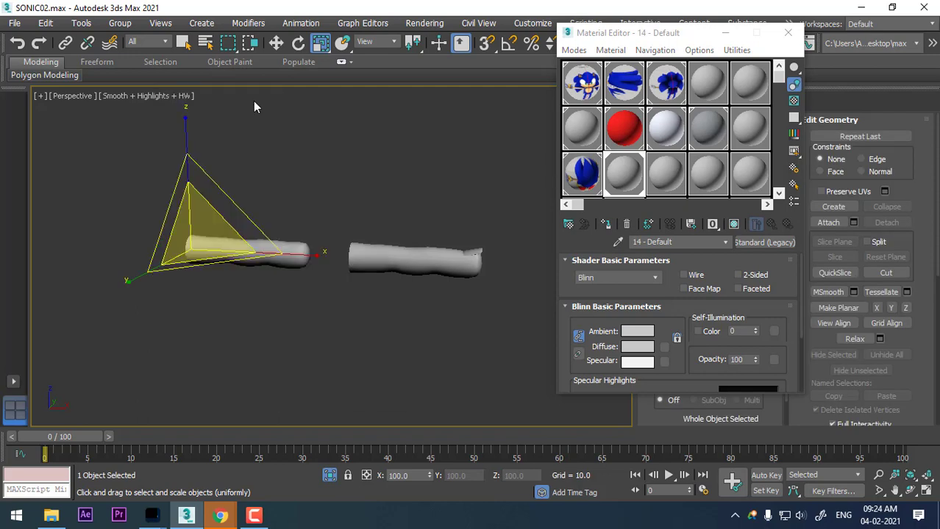
{"action": "left_click", "coordinate": [283, 331]}
Step: Orbit to inspect both fingers, close the Material Editor, and select the left finger
{"action": "mouse_move", "coordinate": [288, 332]}
{"action": "middle_mouse_down", "text": "alt"}
{"action": "mouse_move", "coordinate": [429, 329]}
{"action": "mouse_move", "coordinate": [292, 316]}
{"action": "mouse_move", "coordinate": [356, 353]}
{"action": "mouse_move", "coordinate": [291, 296]}
{"action": "mouse_move", "coordinate": [247, 296]}
{"action": "mouse_move", "coordinate": [317, 112]}
{"action": "mouse_move", "coordinate": [504, 237]}
{"action": "mouse_move", "coordinate": [517, 276]}
{"action": "mouse_move", "coordinate": [564, 282]}
{"action": "mouse_move", "coordinate": [536, 343]}
{"action": "middle_mouse_up", "text": "alt"}
{"action": "middle_click_drag", "start_coordinate": [421, 280], "coordinate": [422, 295]}
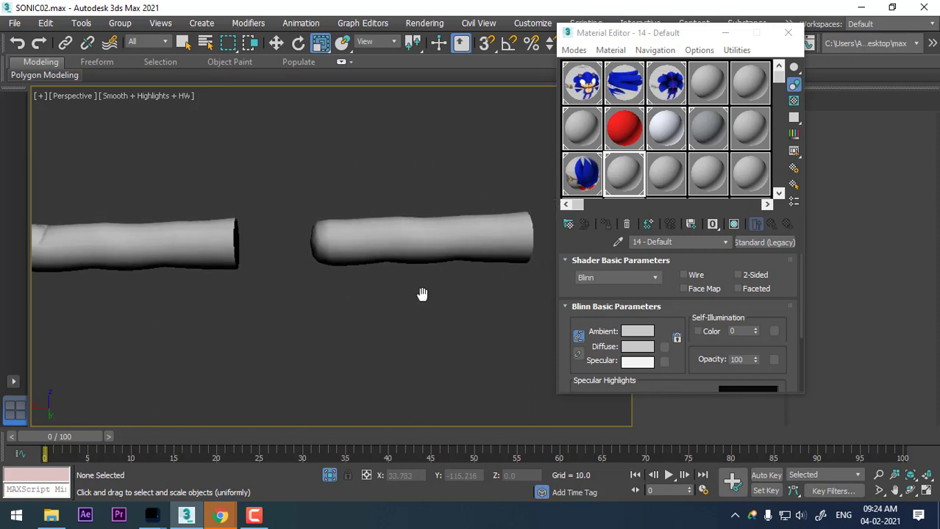
{"action": "mouse_move", "coordinate": [196, 256]}
{"action": "middle_mouse_down", "text": "alt"}
{"action": "mouse_move", "coordinate": [340, 263]}
{"action": "mouse_move", "coordinate": [289, 287]}
{"action": "mouse_move", "coordinate": [336, 298]}
{"action": "mouse_move", "coordinate": [495, 280]}
{"action": "middle_mouse_up", "text": "alt"}
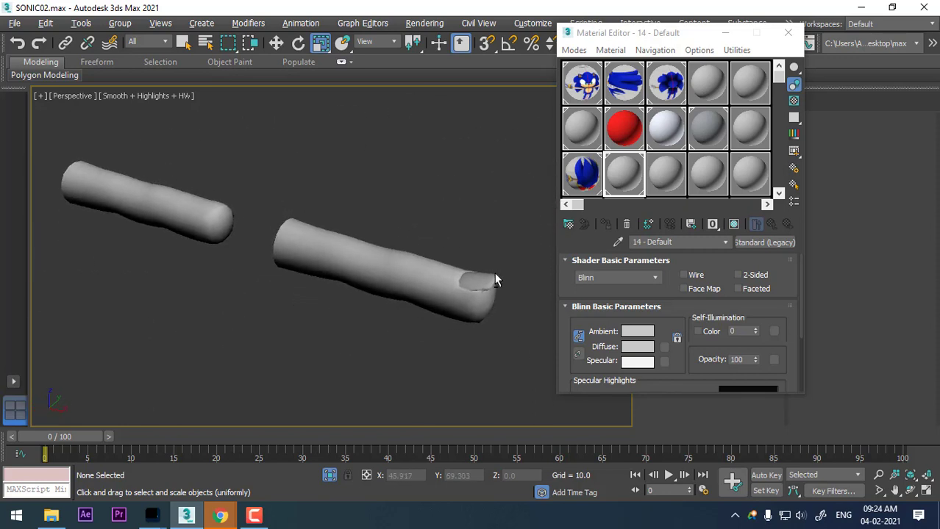
{"action": "left_click", "coordinate": [787, 32]}
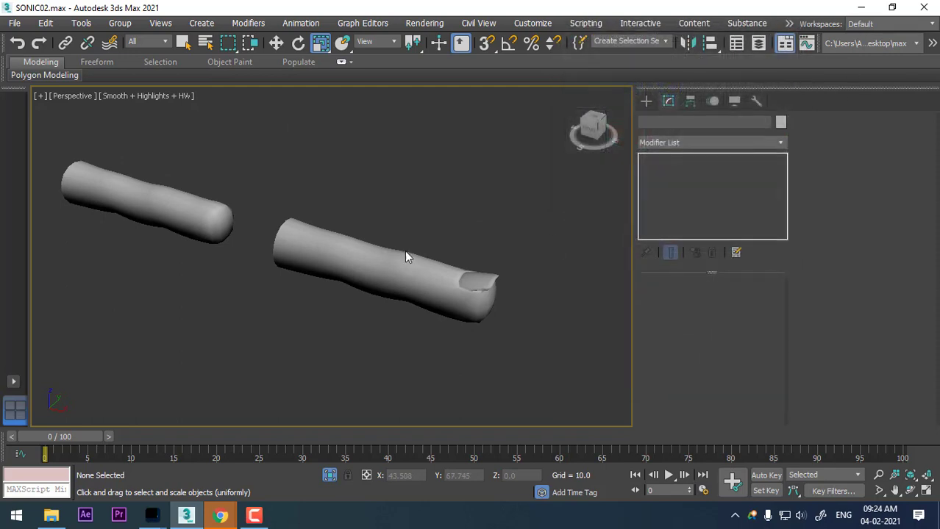
{"action": "left_click", "coordinate": [225, 219]}
{"action": "right_click", "coordinate": [273, 264]}
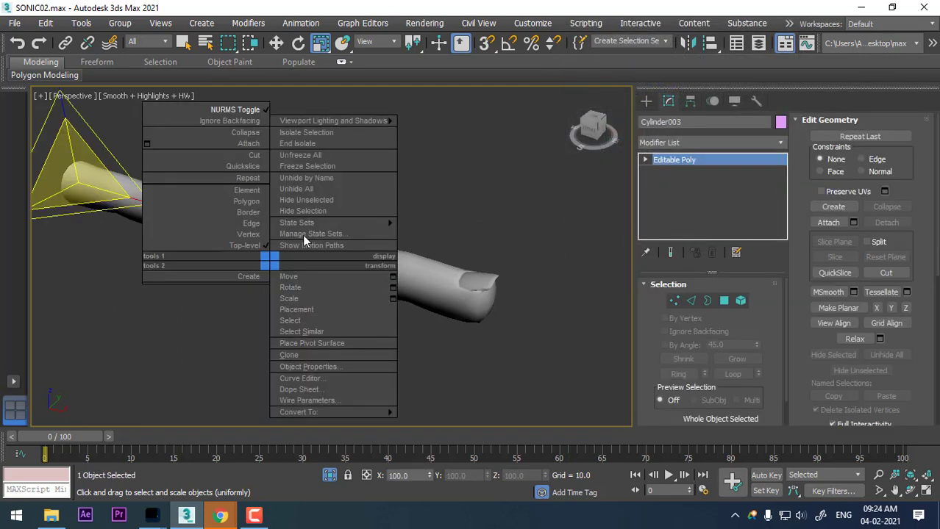
Step: Unhide all objects and maximize the Top view framed on the finger cylinder
{"action": "left_click", "coordinate": [319, 184]}
{"action": "key", "text": "alt+w"}
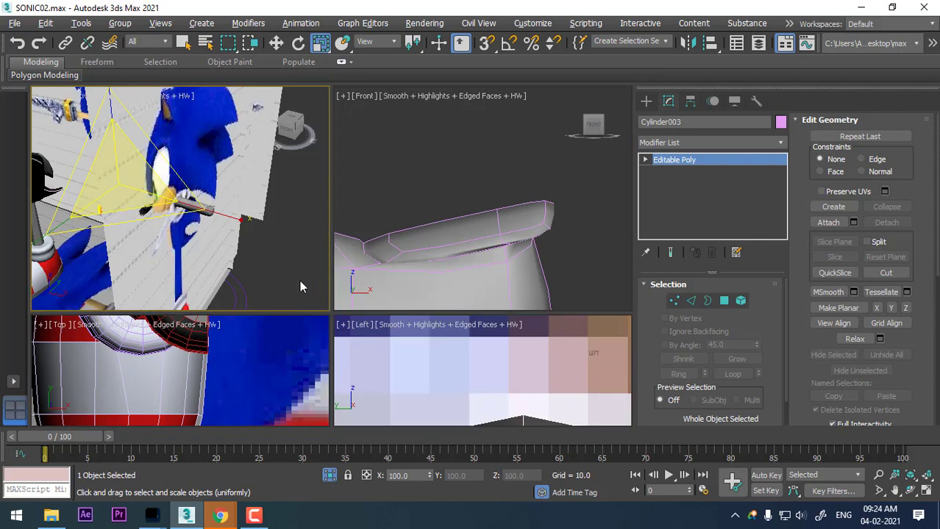
{"action": "key", "text": "t"}
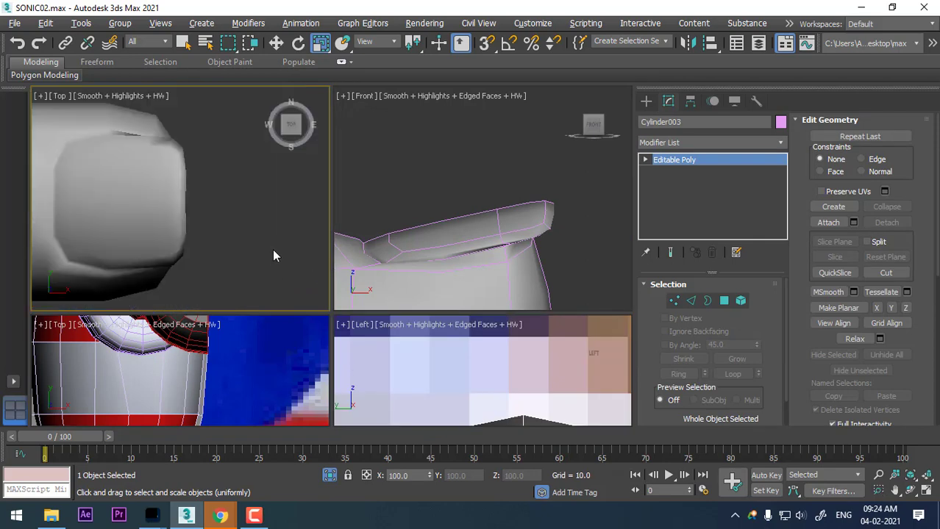
{"action": "key", "text": "z"}
{"action": "key", "text": "alt+w"}
{"action": "scroll", "coordinate": [361, 269], "scroll_direction": "down", "scroll_amount": 5}
{"action": "key", "text": "w"}
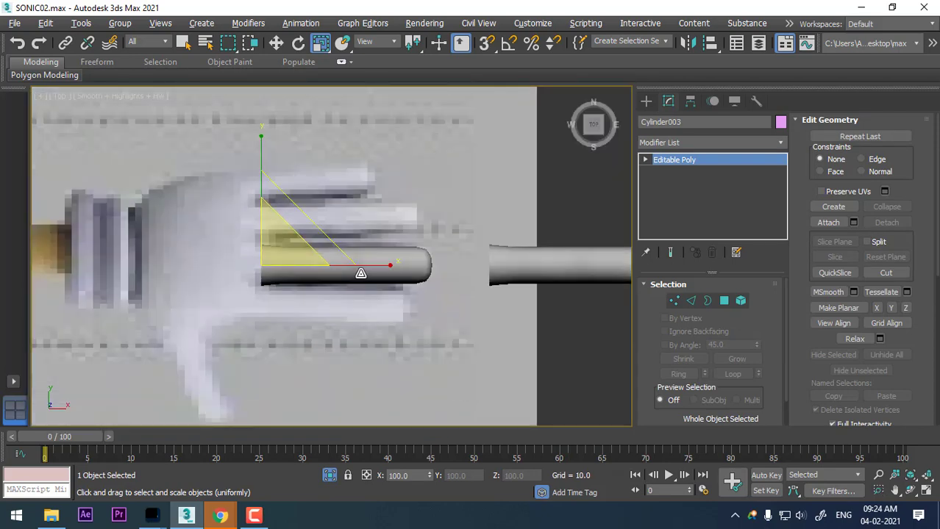
{"action": "middle_click_drag", "start_coordinate": [304, 274], "coordinate": [366, 267]}
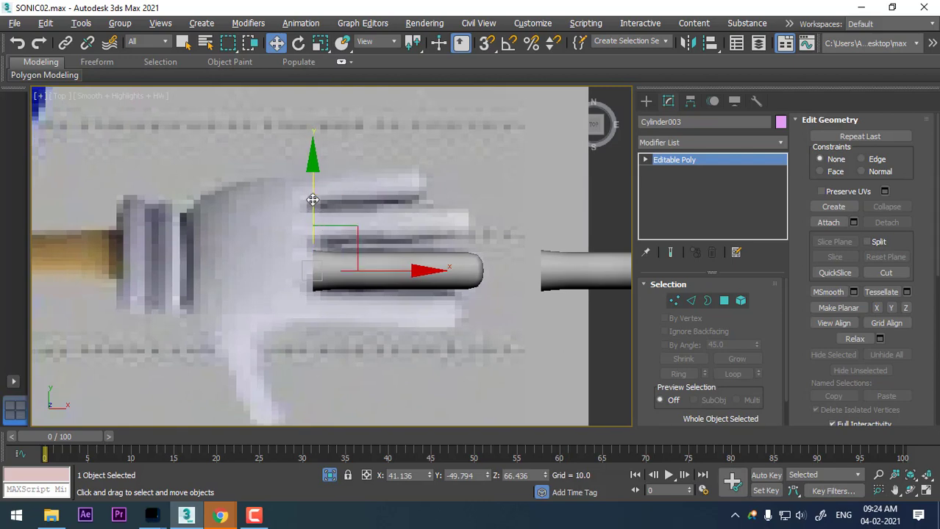
Step: Shift-copy the finger upward as Cylinder005 and scale it down to 97%
{"action": "left_click_drag", "start_coordinate": [312, 199], "coordinate": [312, 163], "text": "shift"}
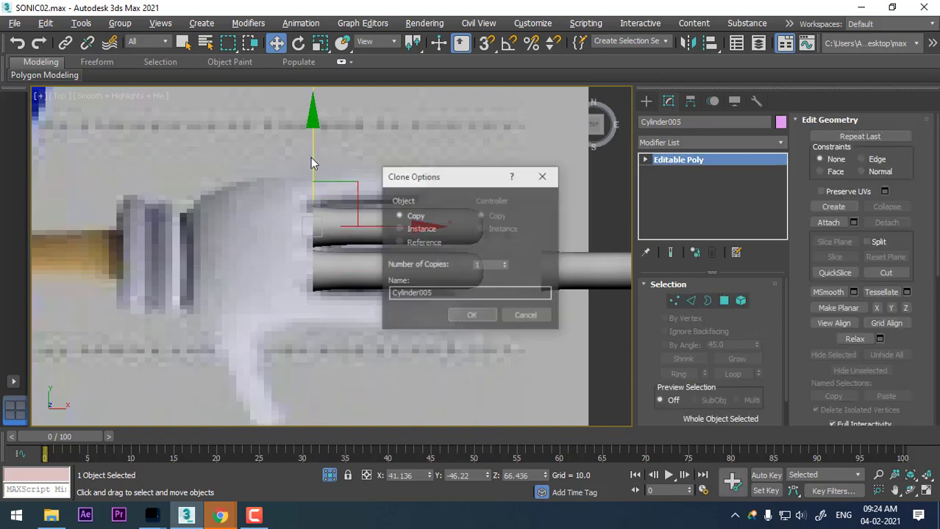
{"action": "left_click", "coordinate": [477, 316]}
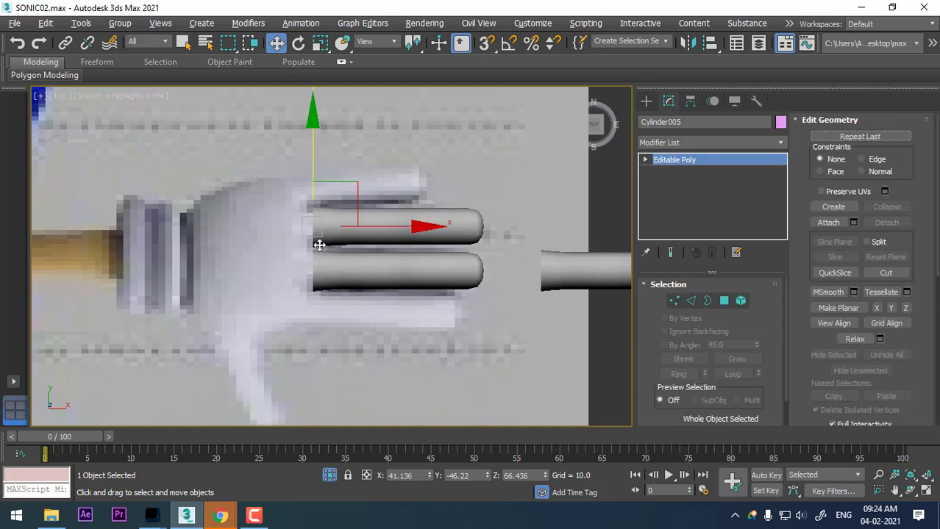
{"action": "key", "text": "r"}
{"action": "left_click_drag", "start_coordinate": [320, 222], "coordinate": [317, 223]}
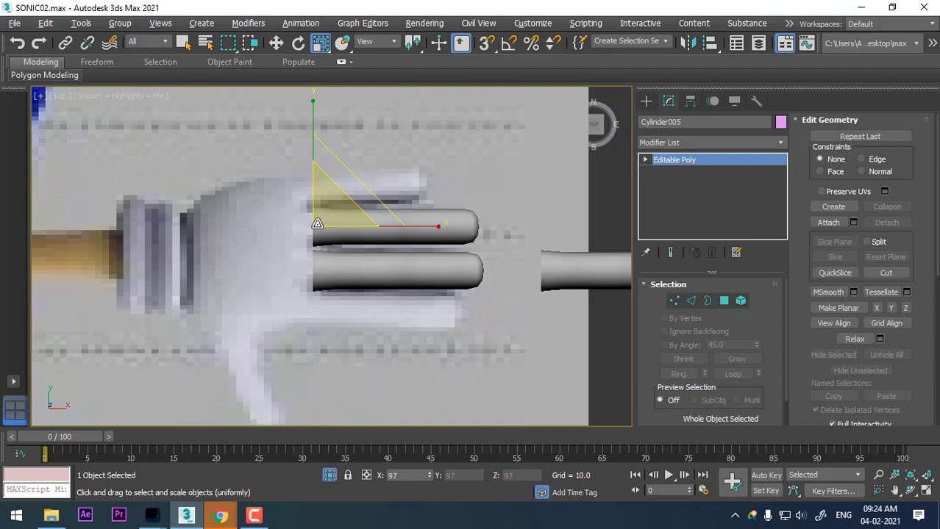
{"action": "key", "text": "w"}
Step: Copy the lower finger downward as Cylinder006, shift it left, and scale it to about 95%
{"action": "left_click", "coordinate": [323, 266]}
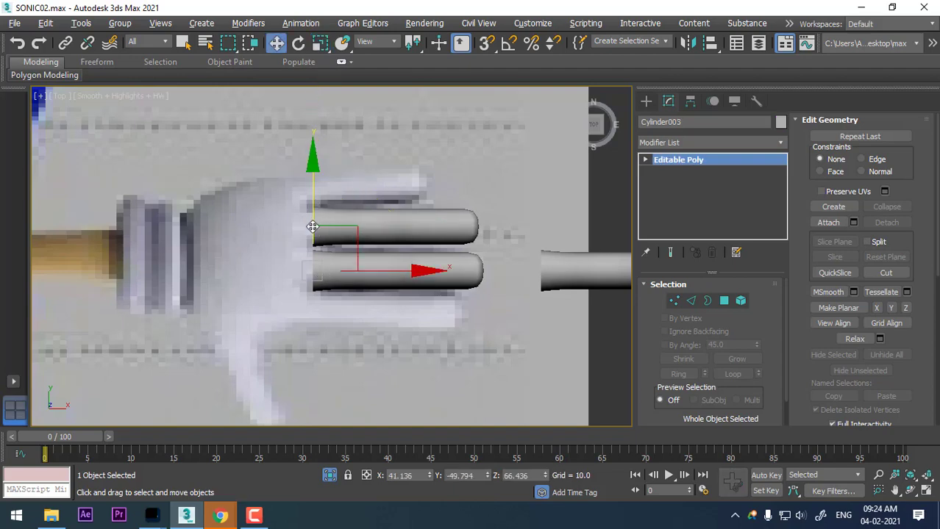
{"action": "left_click_drag", "start_coordinate": [315, 205], "coordinate": [326, 264], "text": "shift"}
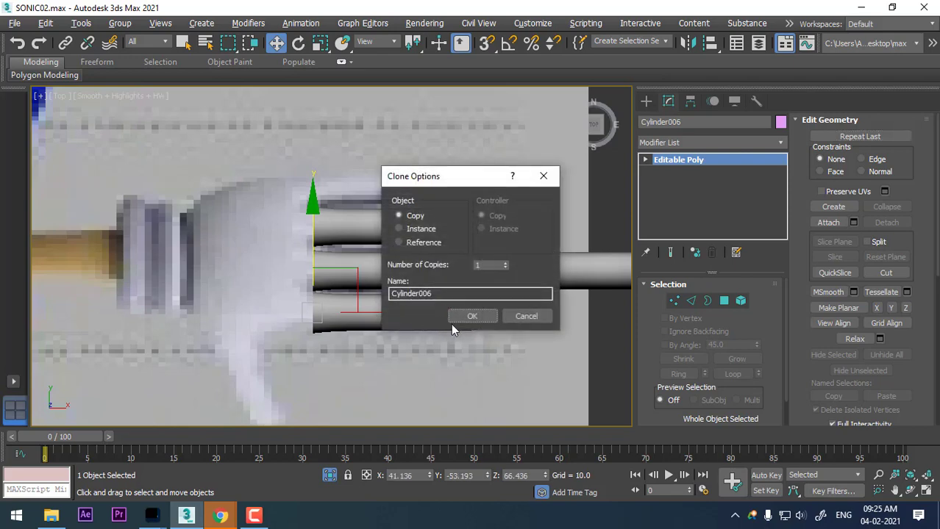
{"action": "left_click", "coordinate": [460, 317]}
{"action": "left_click_drag", "start_coordinate": [417, 311], "coordinate": [404, 312]}
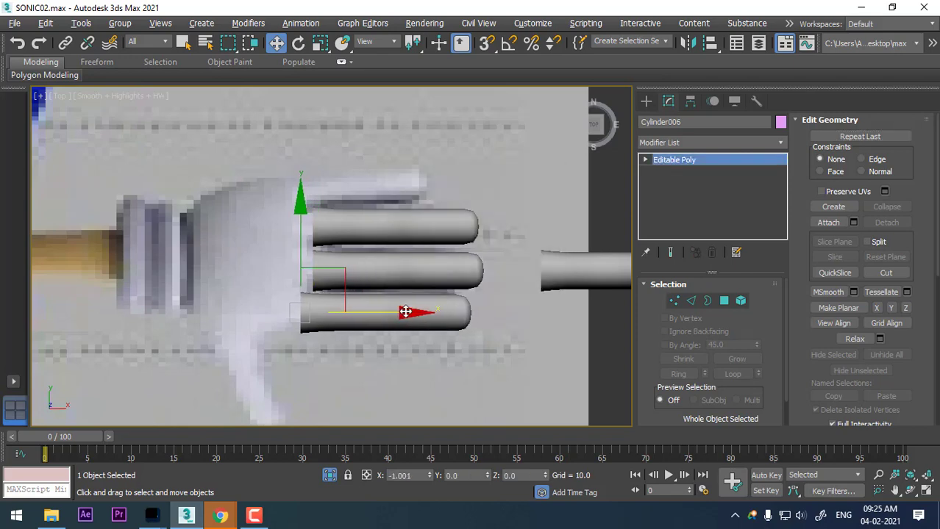
{"action": "key", "text": "r"}
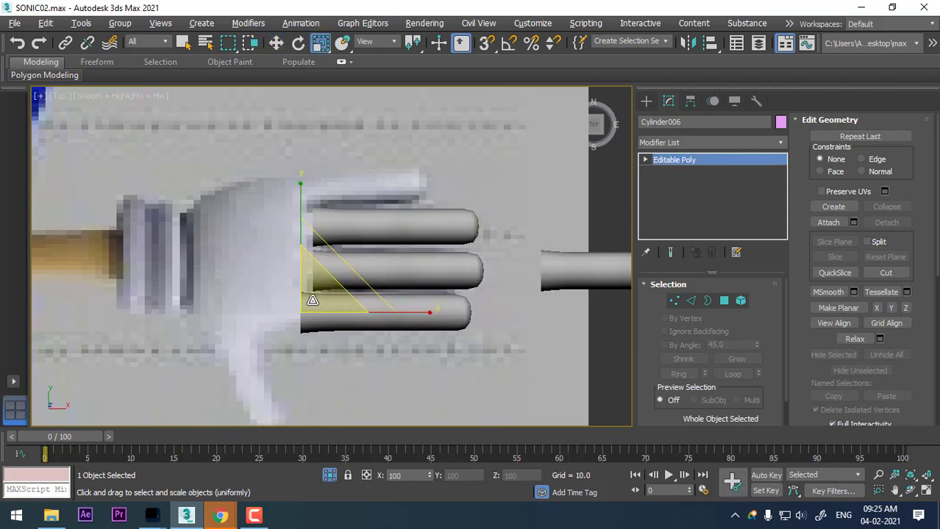
{"action": "left_click_drag", "start_coordinate": [311, 300], "coordinate": [368, 255]}
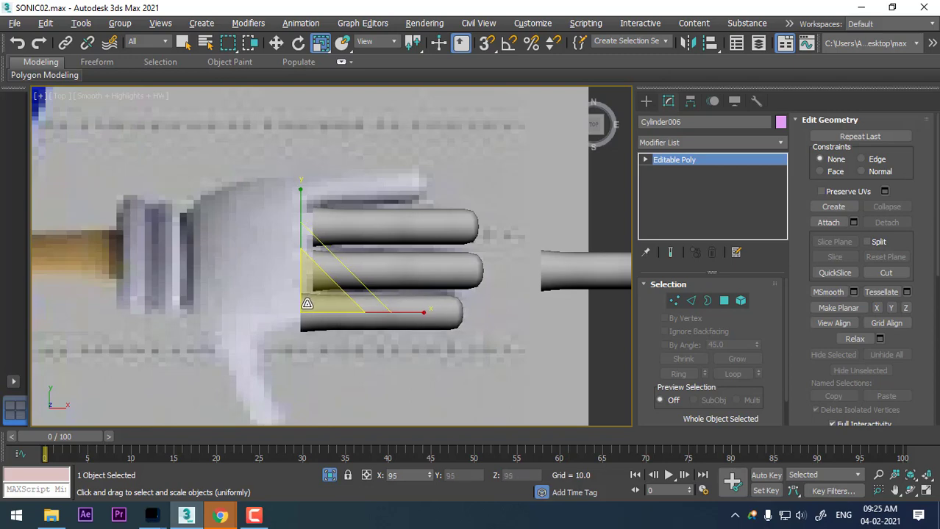
Step: Copy the upper finger upward as Cylinder007, scale it to 84%, and nudge it along X
{"action": "left_click", "coordinate": [365, 229]}
{"action": "key", "text": "w"}
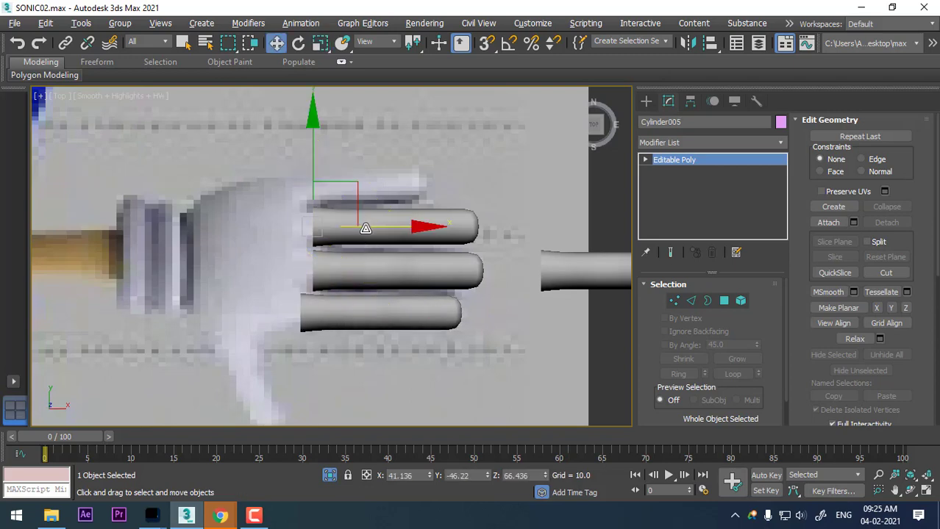
{"action": "left_click_drag", "start_coordinate": [335, 184], "coordinate": [330, 146], "text": "shift"}
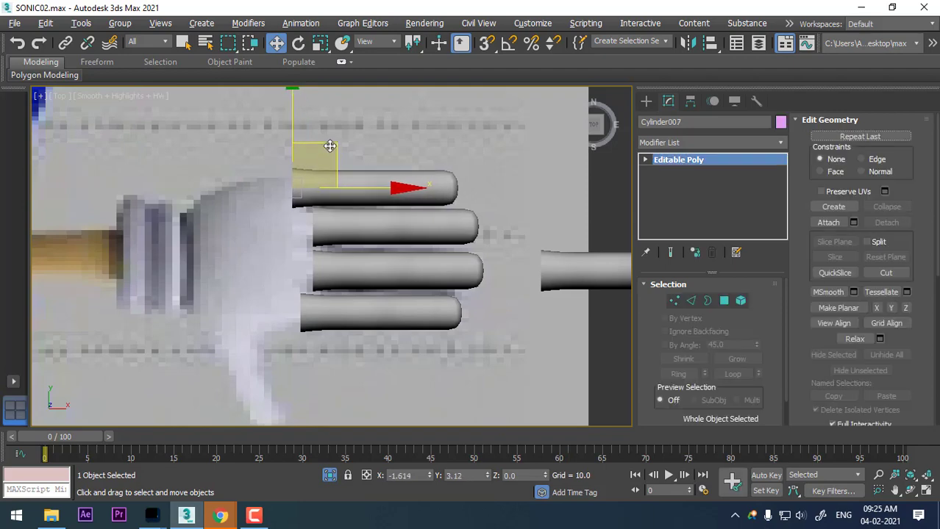
{"action": "left_click", "coordinate": [472, 317]}
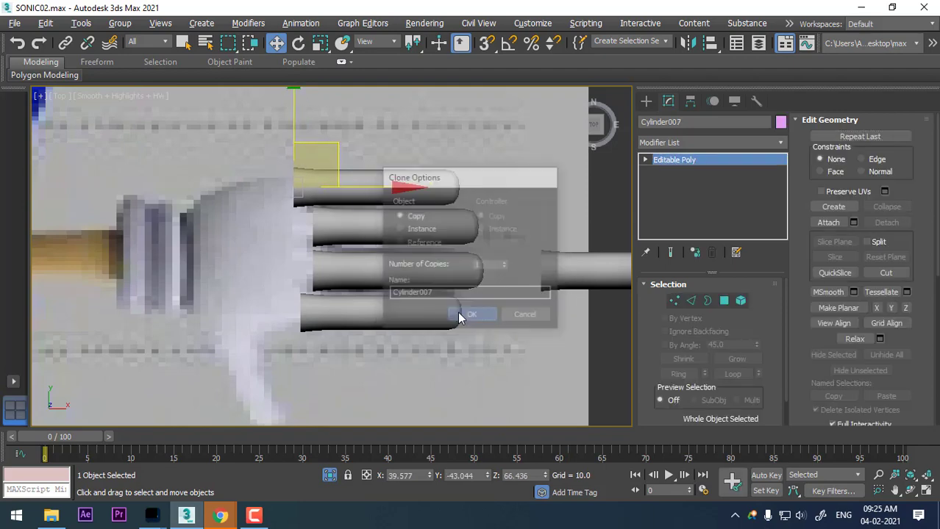
{"action": "key", "text": "r"}
{"action": "left_click_drag", "start_coordinate": [309, 178], "coordinate": [269, 192]}
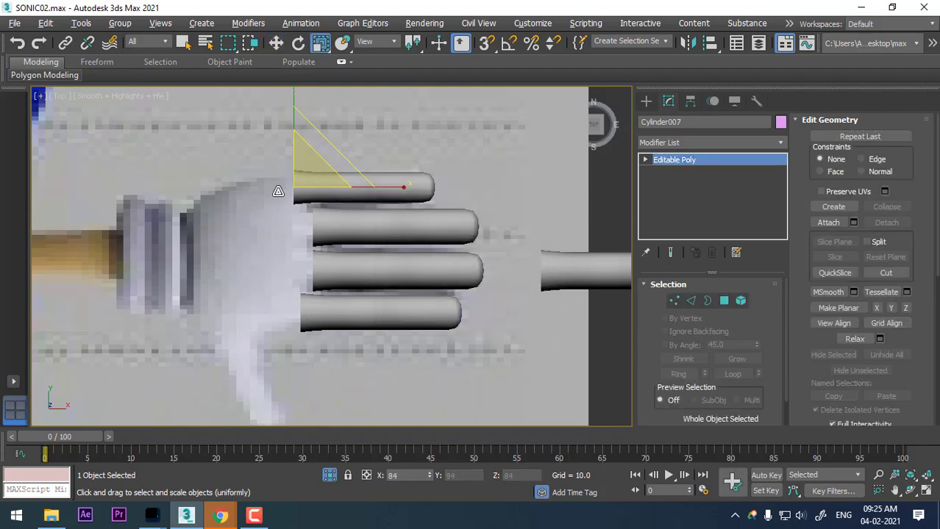
{"action": "key", "text": "w"}
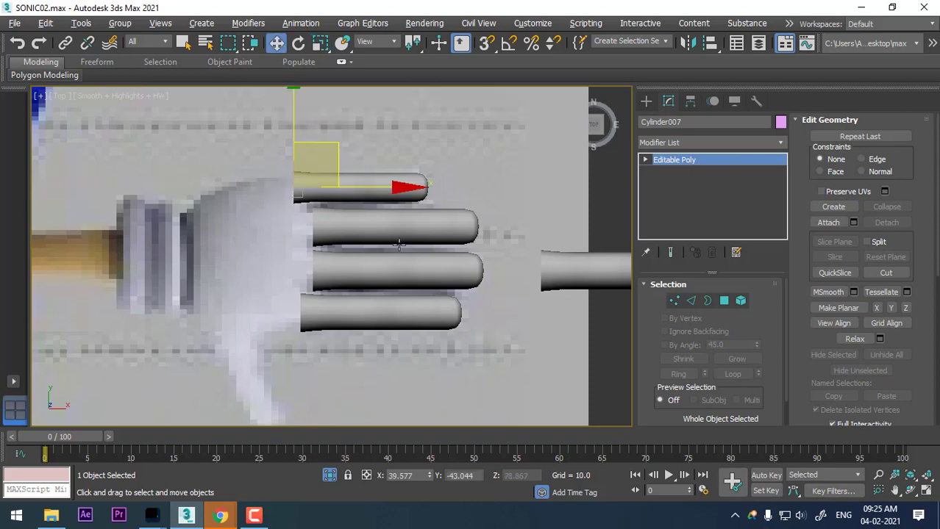
{"action": "left_click_drag", "start_coordinate": [401, 187], "coordinate": [404, 188]}
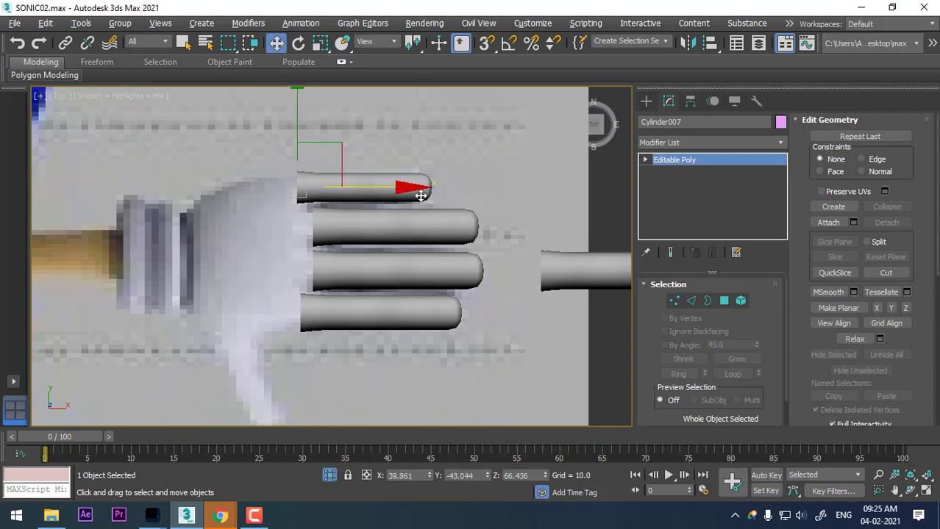
{"action": "key", "text": "alt+w"}
Step: In the Front view, raise Cylinder003 slightly in height
{"action": "middle_click_drag", "start_coordinate": [447, 269], "coordinate": [520, 207]}
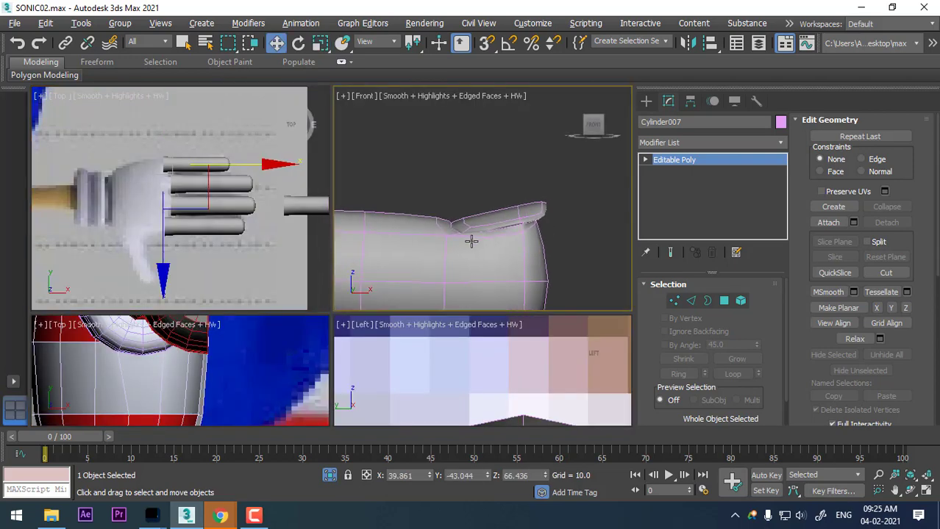
{"action": "scroll", "coordinate": [521, 208], "scroll_direction": "down", "scroll_amount": 3}
{"action": "scroll", "coordinate": [515, 215], "scroll_direction": "down", "scroll_amount": 2}
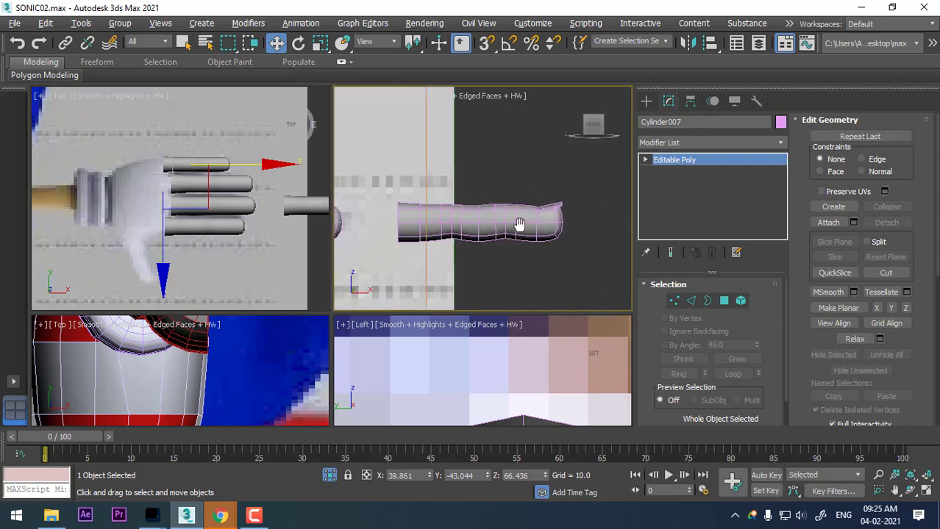
{"action": "scroll", "coordinate": [518, 223], "scroll_direction": "down", "scroll_amount": 2}
{"action": "scroll", "coordinate": [514, 220], "scroll_direction": "down", "scroll_amount": 2}
{"action": "scroll", "coordinate": [477, 235], "scroll_direction": "up", "scroll_amount": 2}
{"action": "scroll", "coordinate": [512, 213], "scroll_direction": "up", "scroll_amount": 2}
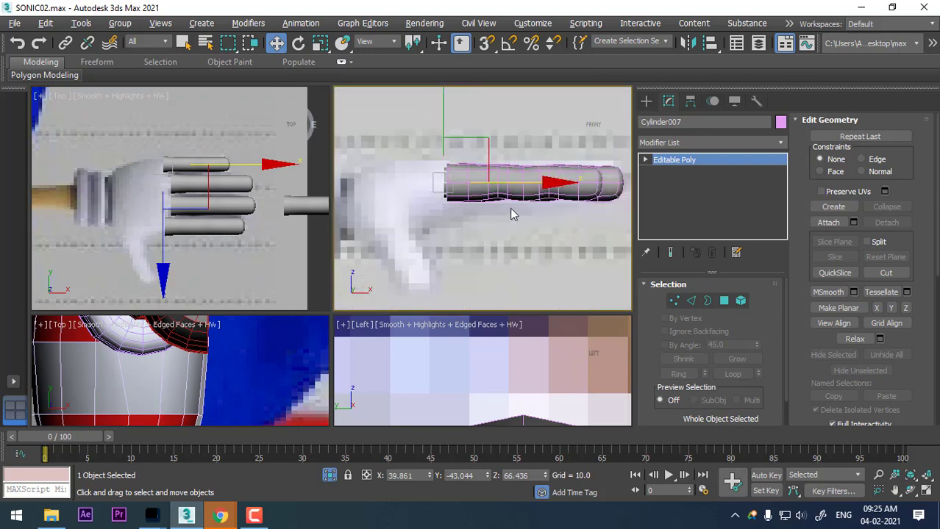
{"action": "left_click", "coordinate": [238, 207]}
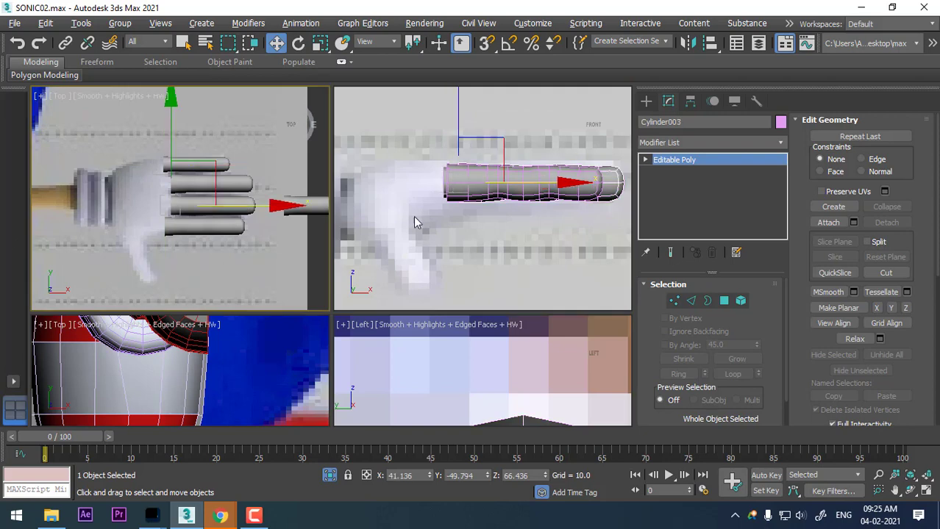
{"action": "middle_click_drag", "start_coordinate": [557, 192], "coordinate": [508, 193]}
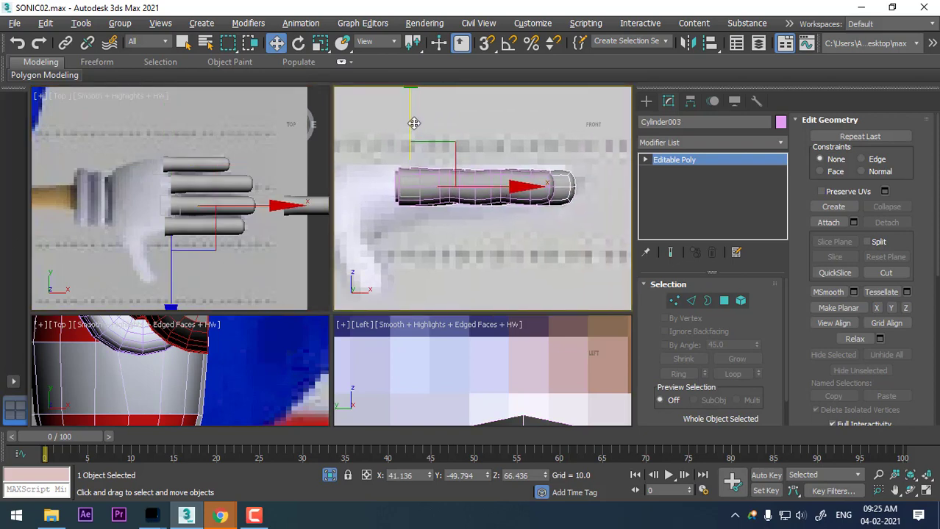
{"action": "left_click_drag", "start_coordinate": [412, 121], "coordinate": [414, 121]}
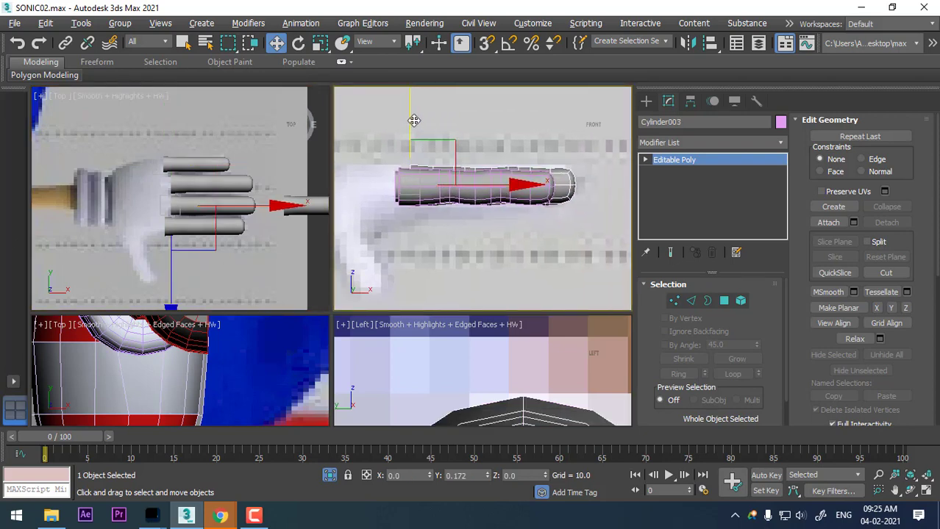
Step: Lower Cylinder006 and Cylinder005 slightly to sit at the glove's height
{"action": "left_click", "coordinate": [224, 236]}
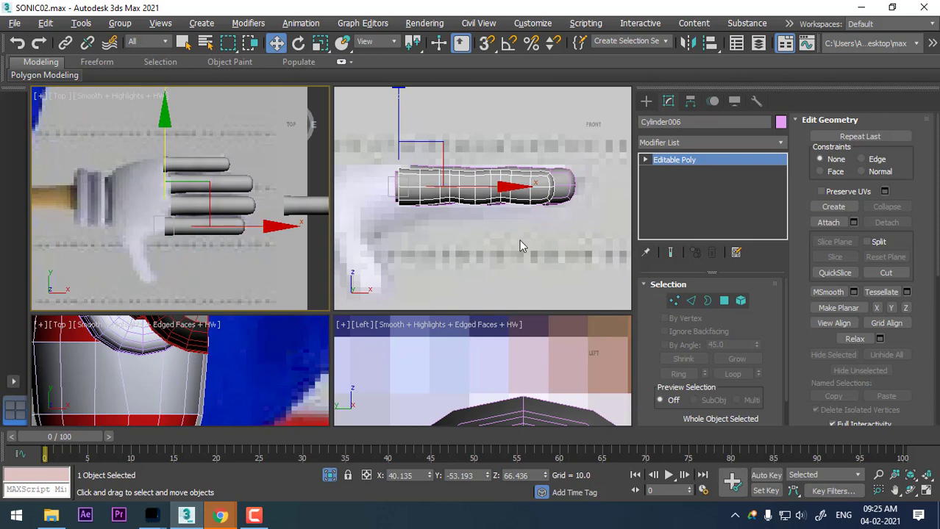
{"action": "middle_click_drag", "start_coordinate": [397, 120], "coordinate": [413, 135]}
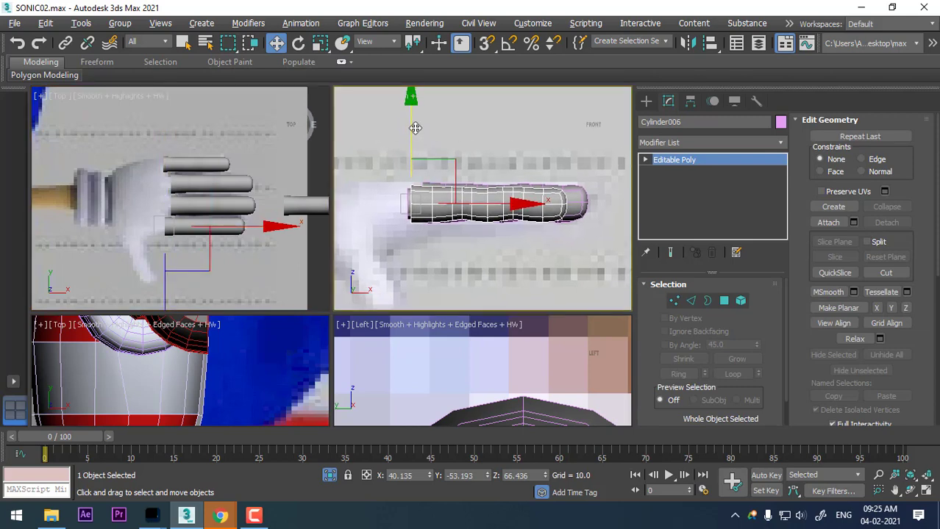
{"action": "left_click_drag", "start_coordinate": [413, 133], "coordinate": [413, 133]}
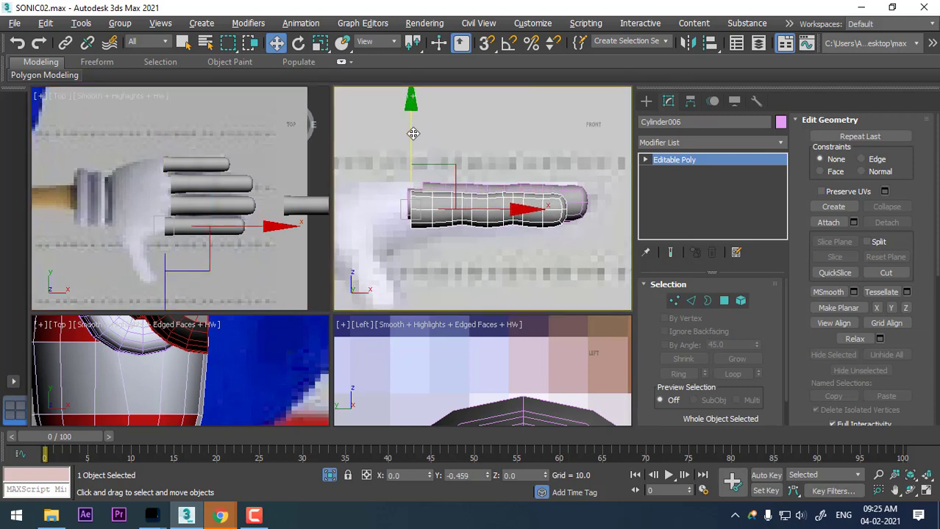
{"action": "left_click", "coordinate": [224, 193]}
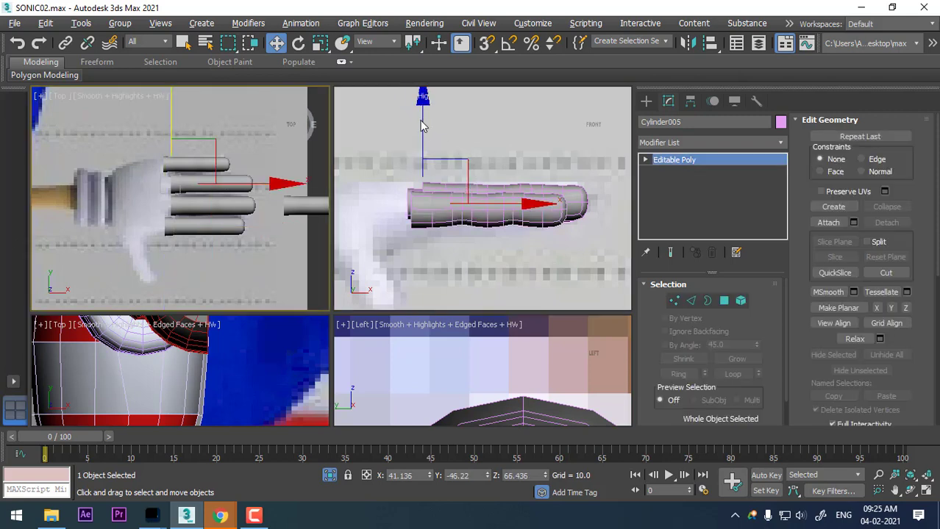
{"action": "middle_click_drag", "start_coordinate": [421, 127], "coordinate": [434, 143]}
{"action": "left_click_drag", "start_coordinate": [433, 140], "coordinate": [431, 144]}
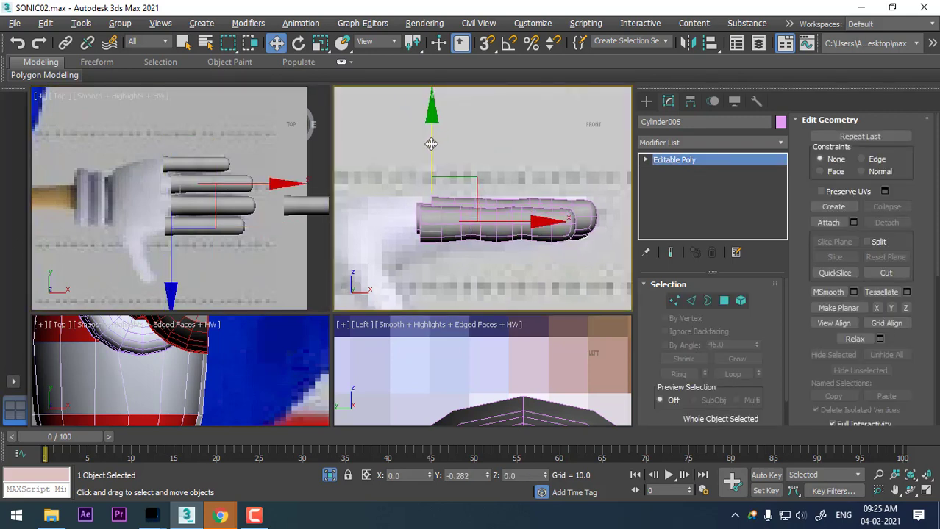
Step: Select the lowest finger and toggle edged-face wireframe display in the Front and Top views
{"action": "middle_click", "coordinate": [220, 162]}
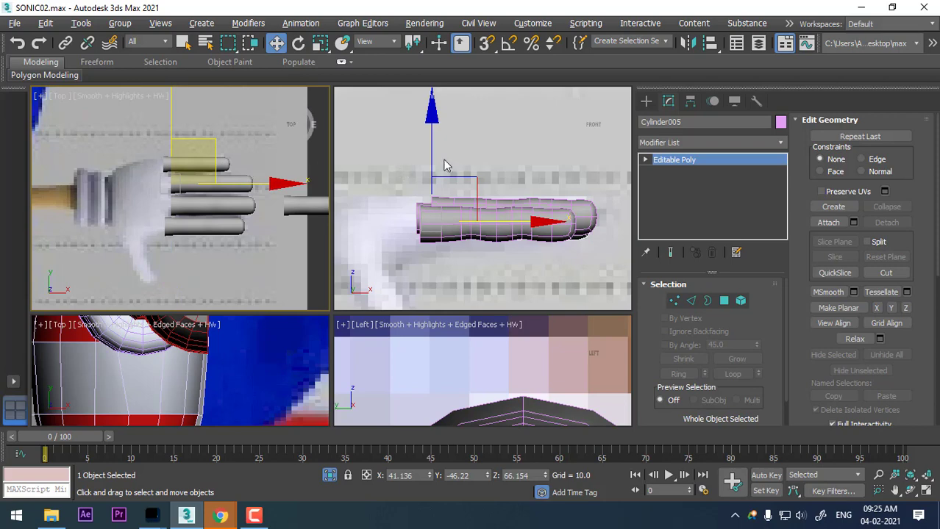
{"action": "middle_click_drag", "start_coordinate": [445, 165], "coordinate": [452, 171]}
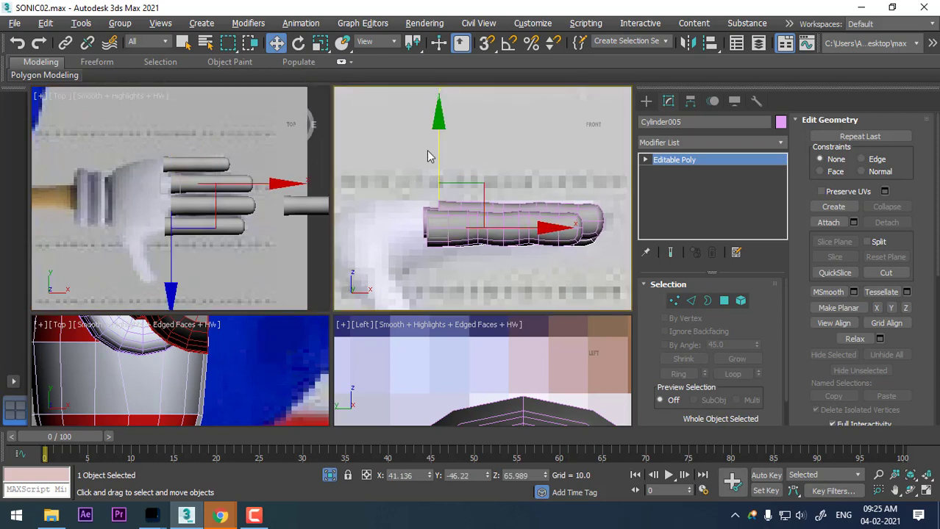
{"action": "scroll", "coordinate": [409, 254], "scroll_direction": "down", "scroll_amount": 2}
{"action": "middle_click_drag", "start_coordinate": [142, 240], "coordinate": [219, 211]}
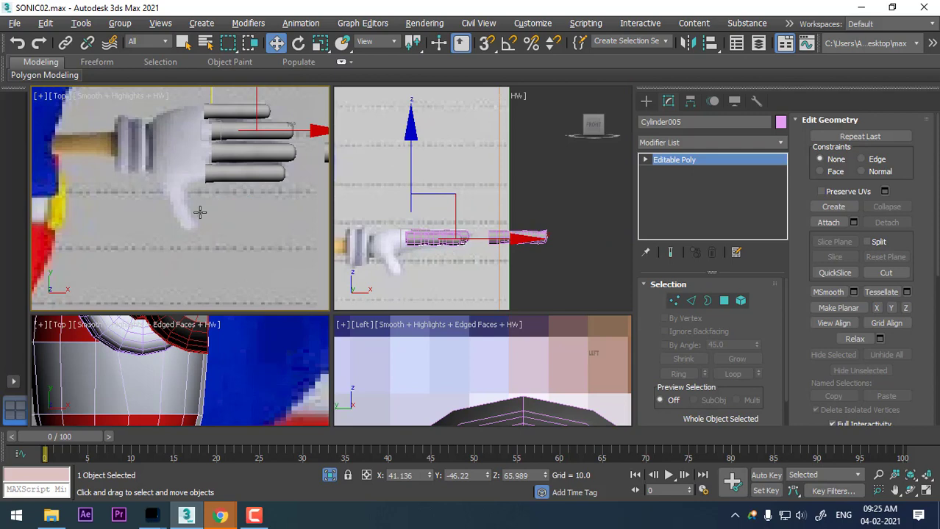
{"action": "left_click", "coordinate": [253, 180]}
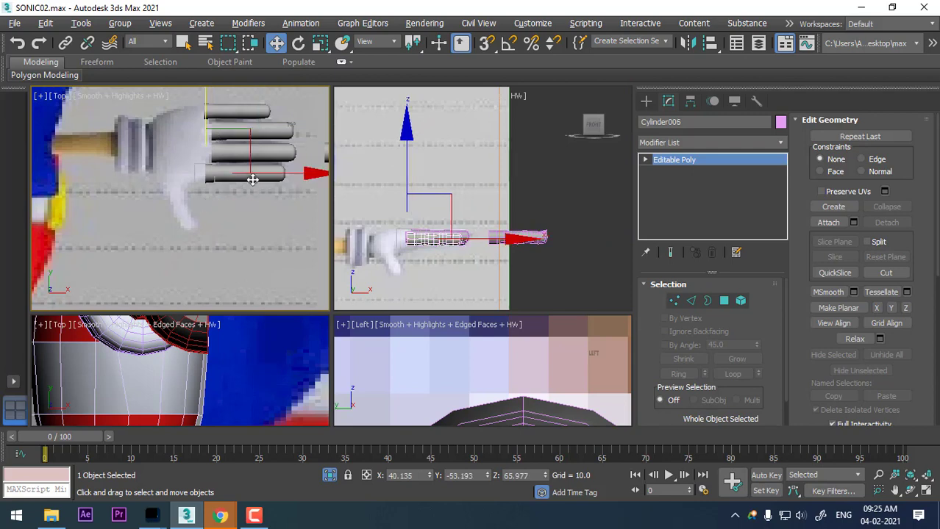
{"action": "right_click", "coordinate": [389, 234]}
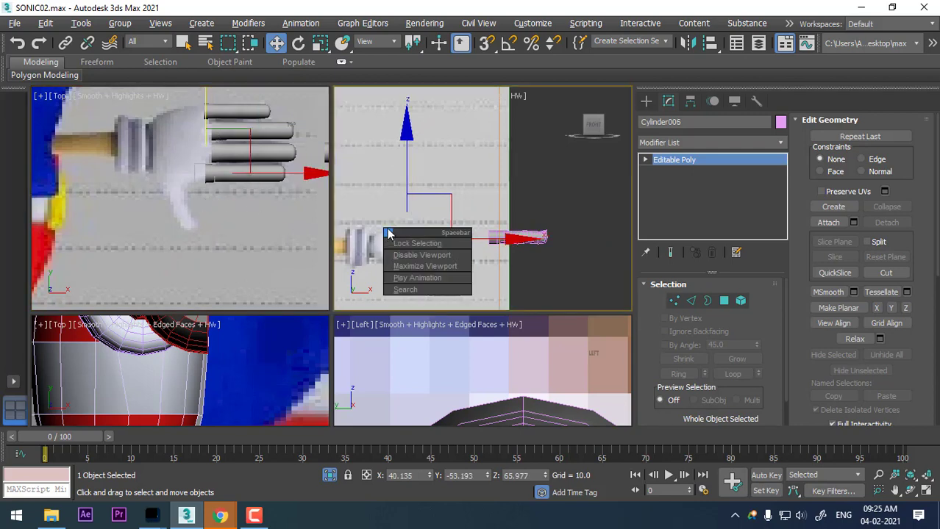
{"action": "left_click", "coordinate": [388, 234]}
{"action": "key", "text": "F3"}
{"action": "key", "text": "F3"}
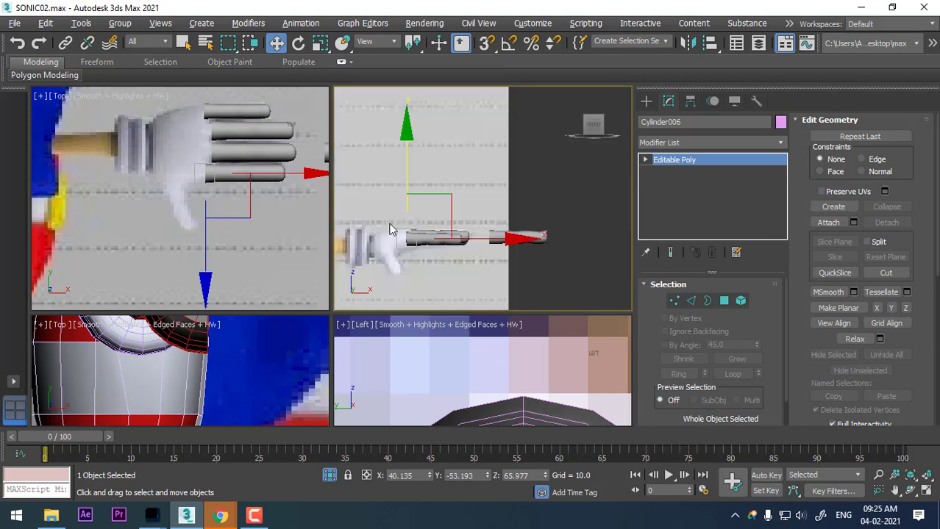
{"action": "key", "text": "F4"}
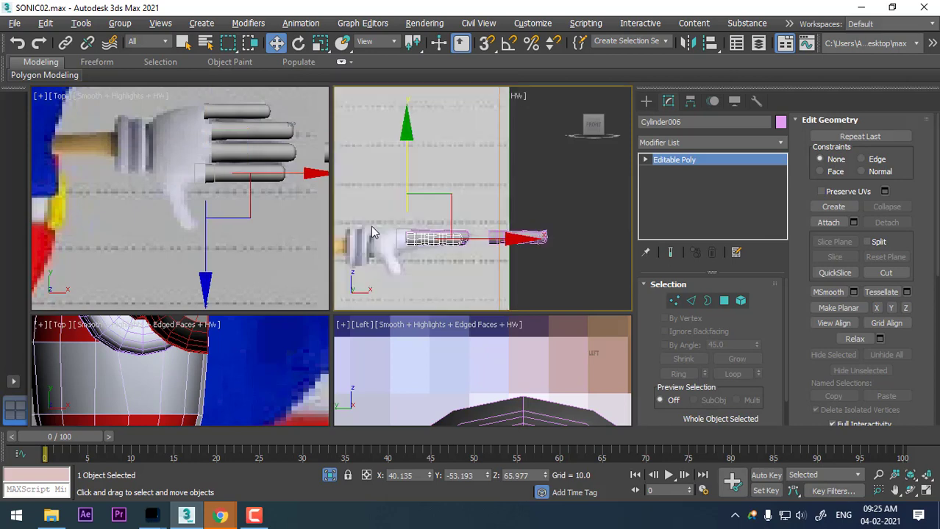
{"action": "middle_click_drag", "start_coordinate": [241, 226], "coordinate": [259, 237]}
{"action": "key", "text": "F4"}
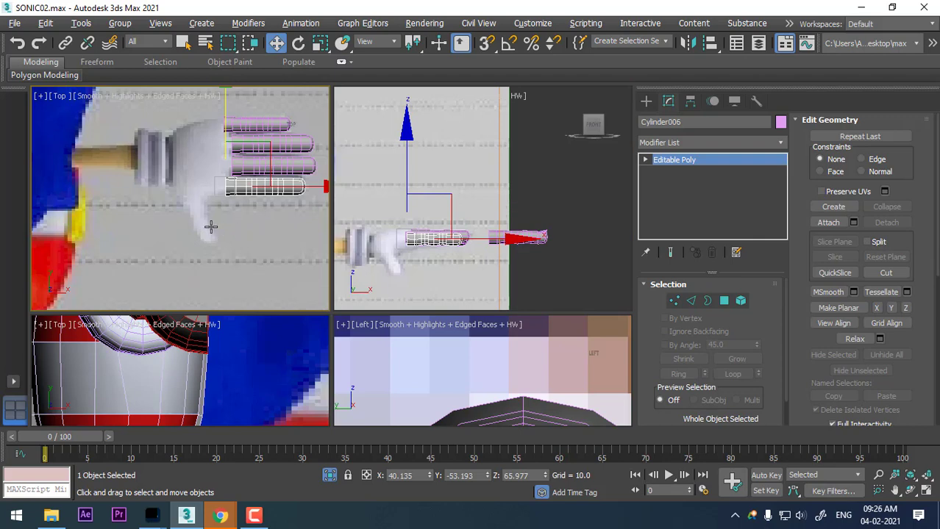
{"action": "middle_click_drag", "start_coordinate": [217, 234], "coordinate": [193, 211]}
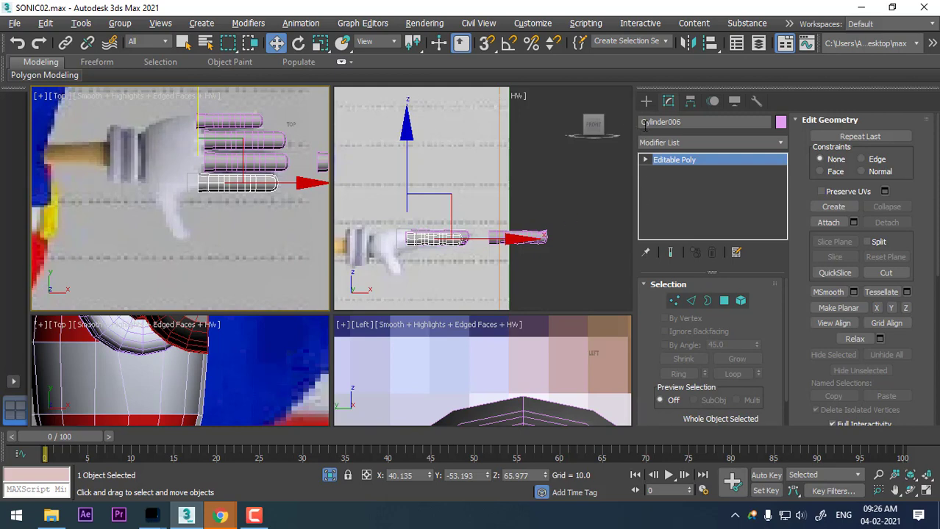
Step: Draw a flat 13.624 by 10.922 box, Box001, over the palm in Top view and lower it
{"action": "left_click", "coordinate": [646, 101]}
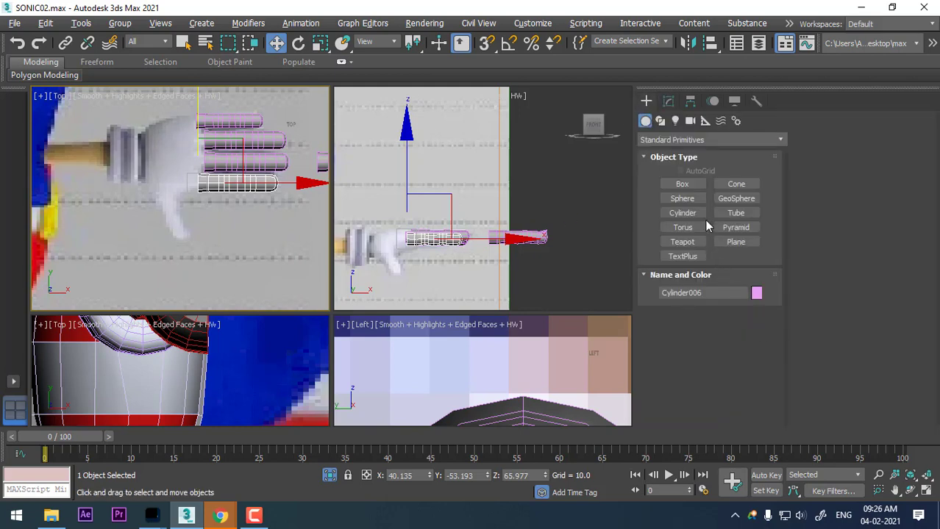
{"action": "left_click", "coordinate": [682, 184]}
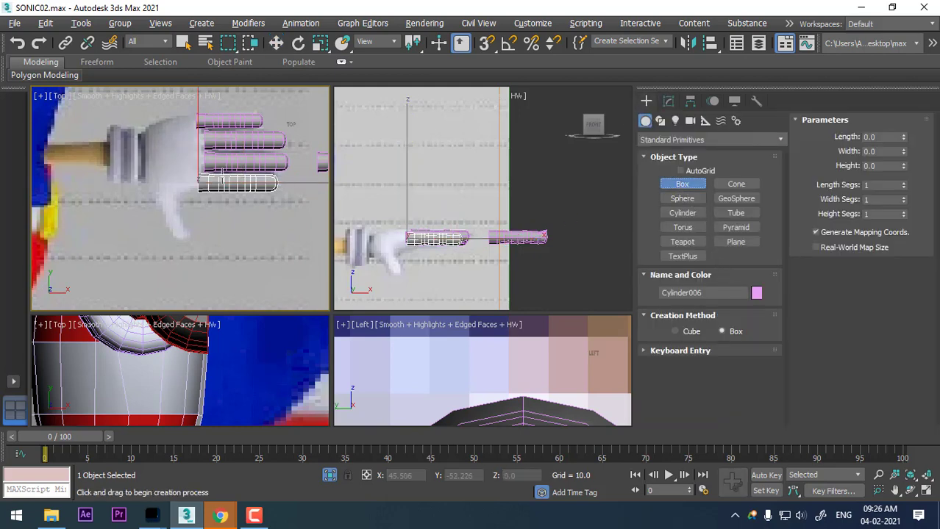
{"action": "left_click_drag", "start_coordinate": [139, 114], "coordinate": [200, 195]}
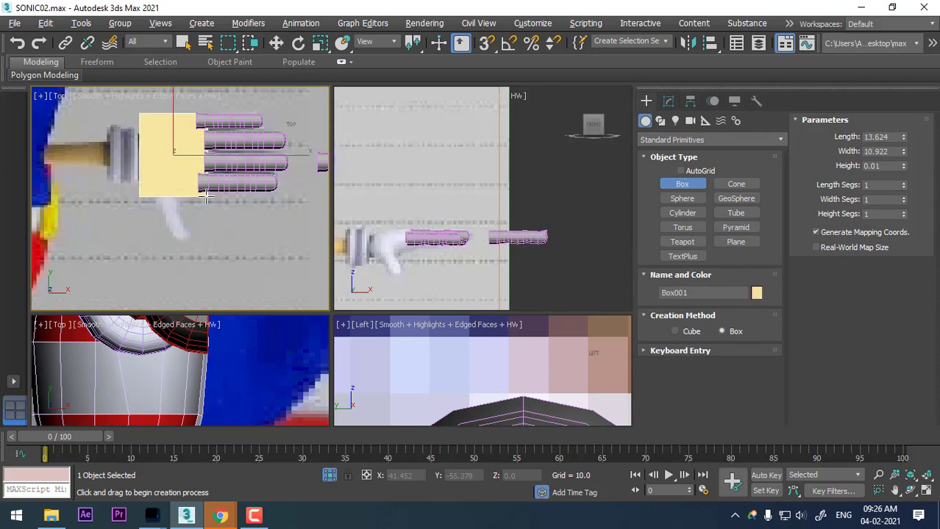
{"action": "key", "text": "w"}
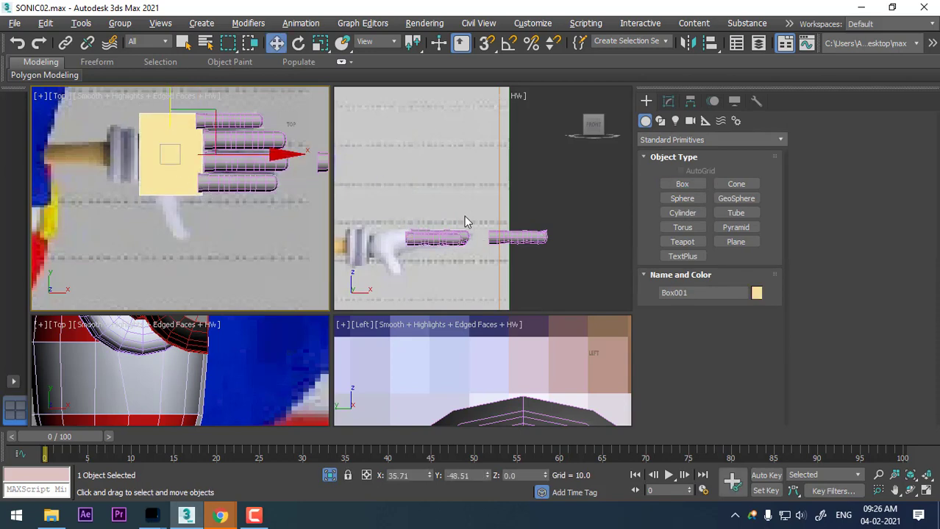
{"action": "scroll", "coordinate": [464, 217], "scroll_direction": "down", "scroll_amount": 5}
{"action": "scroll", "coordinate": [464, 217], "scroll_direction": "down", "scroll_amount": 2}
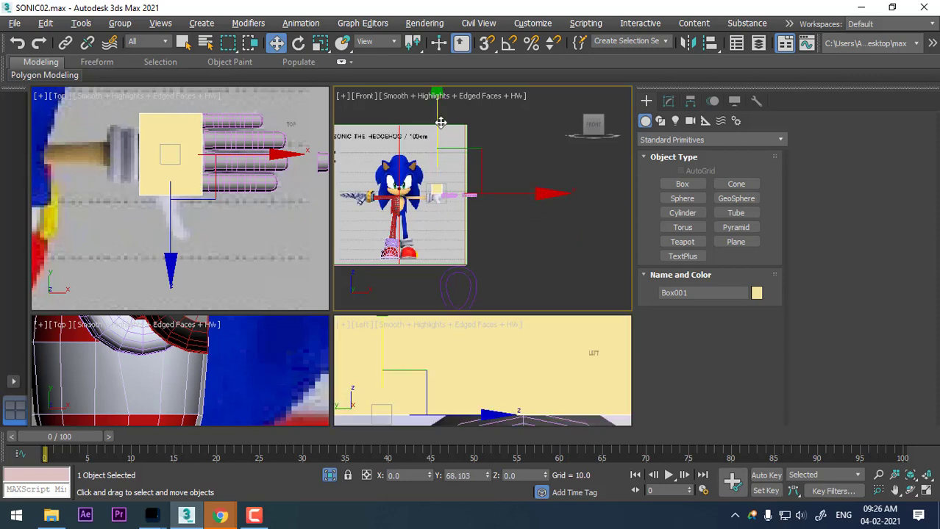
{"action": "scroll", "coordinate": [441, 122], "scroll_direction": "up", "scroll_amount": 5}
{"action": "scroll", "coordinate": [520, 153], "scroll_direction": "down", "scroll_amount": 2}
{"action": "middle_click_drag", "start_coordinate": [520, 153], "coordinate": [489, 125]}
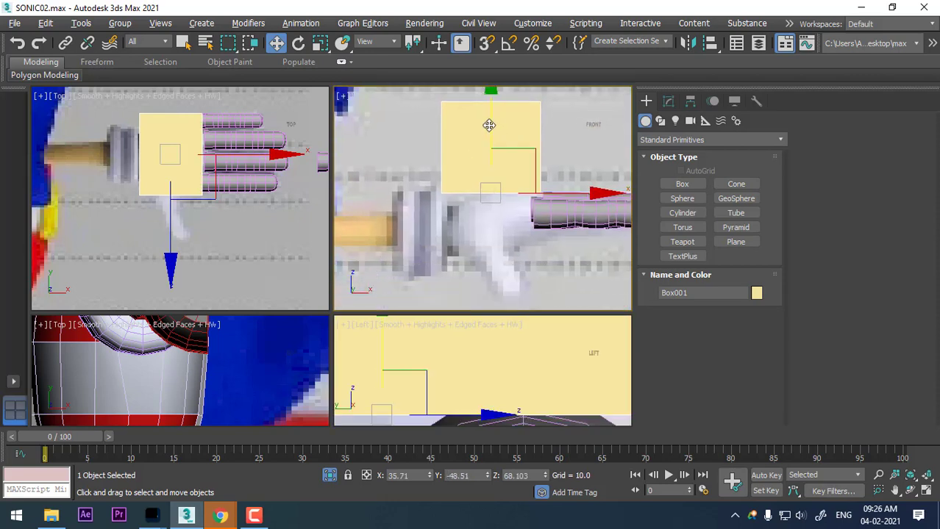
{"action": "left_click_drag", "start_coordinate": [489, 125], "coordinate": [489, 181]}
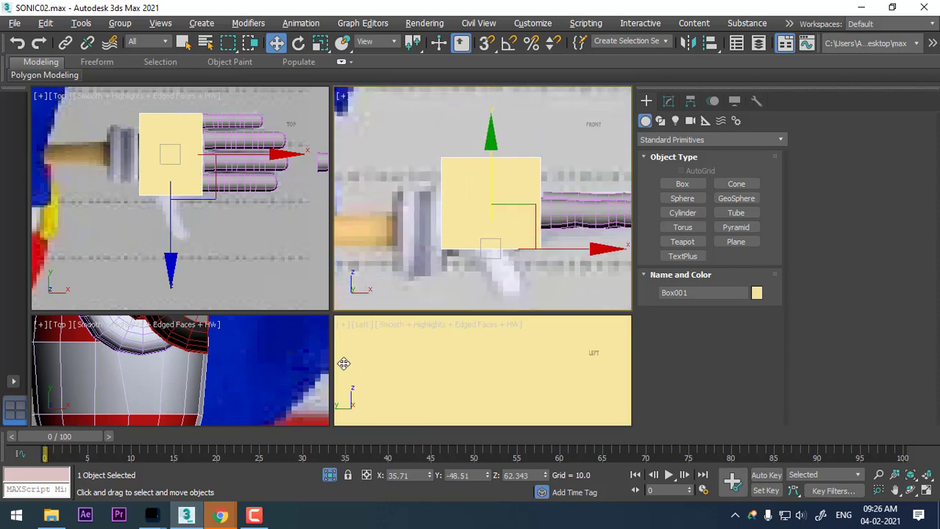
Step: Assign the grey 14 - Default material to Box001 and lower it slightly to Z 60.513
{"action": "left_click", "coordinate": [384, 336]}
{"action": "key", "text": "m"}
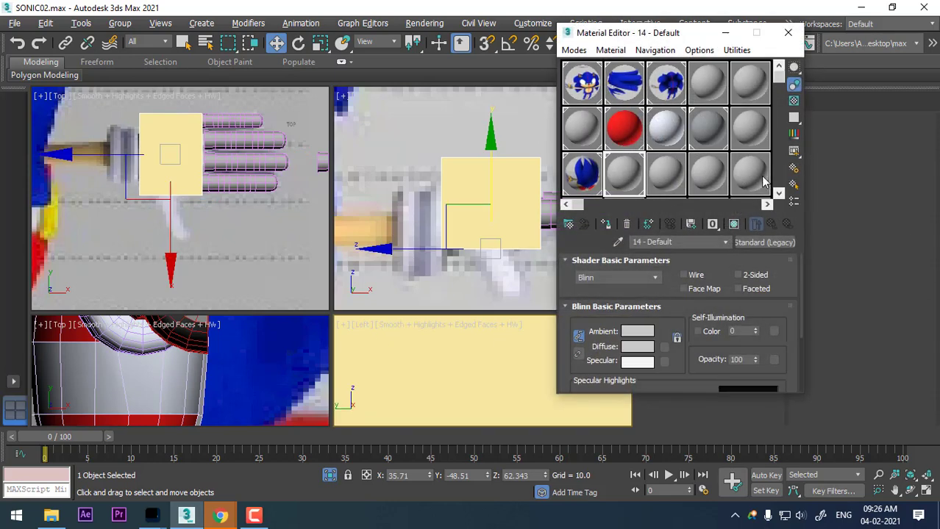
{"action": "left_click_drag", "start_coordinate": [492, 441], "coordinate": [517, 437]}
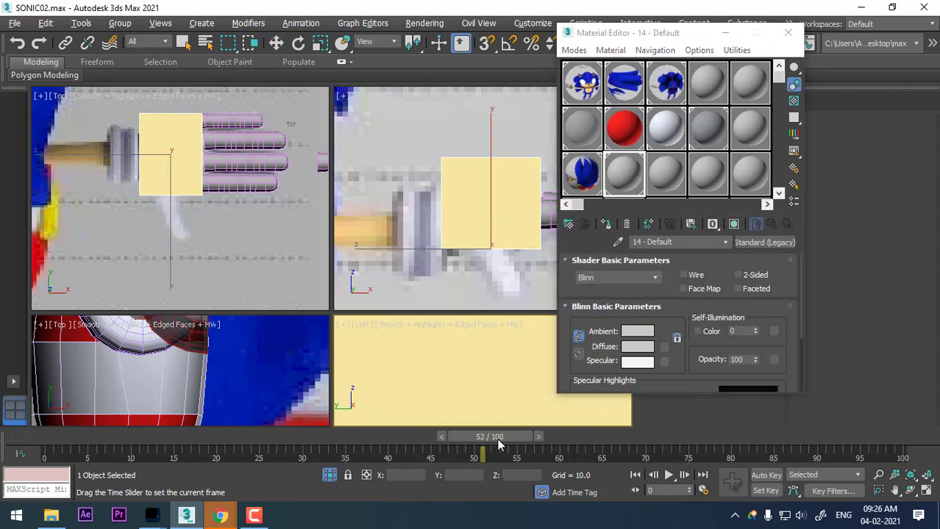
{"action": "left_click", "coordinate": [582, 128]}
{"action": "left_click", "coordinate": [606, 224]}
{"action": "left_click", "coordinate": [788, 33]}
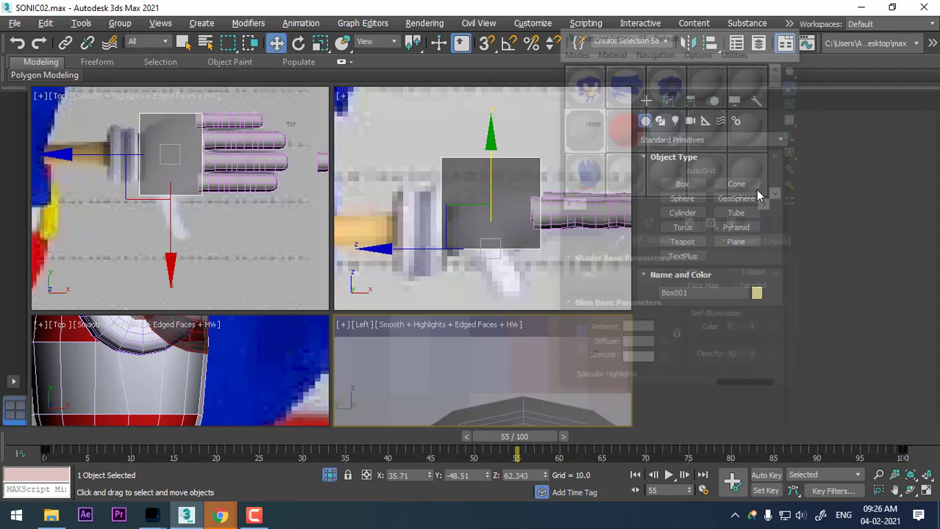
{"action": "left_click_drag", "start_coordinate": [517, 437], "coordinate": [714, 437]}
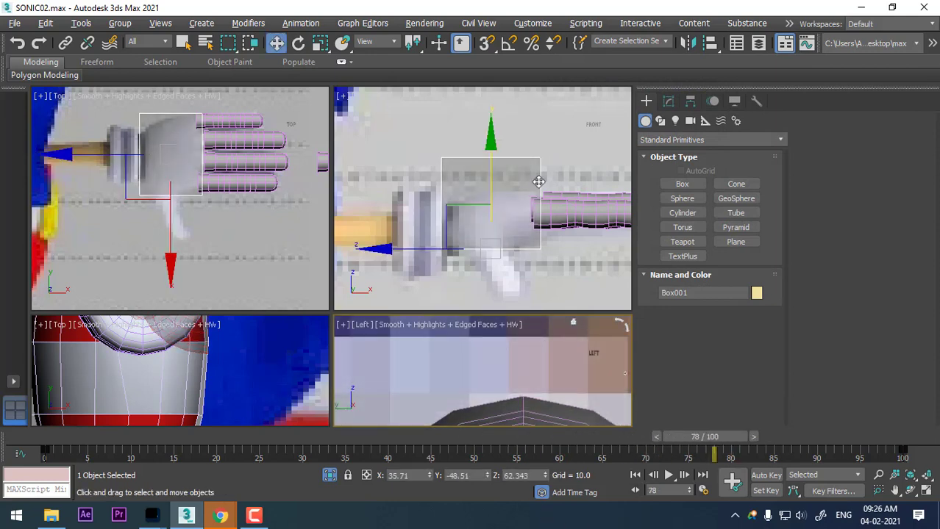
{"action": "left_click_drag", "start_coordinate": [491, 145], "coordinate": [497, 170]}
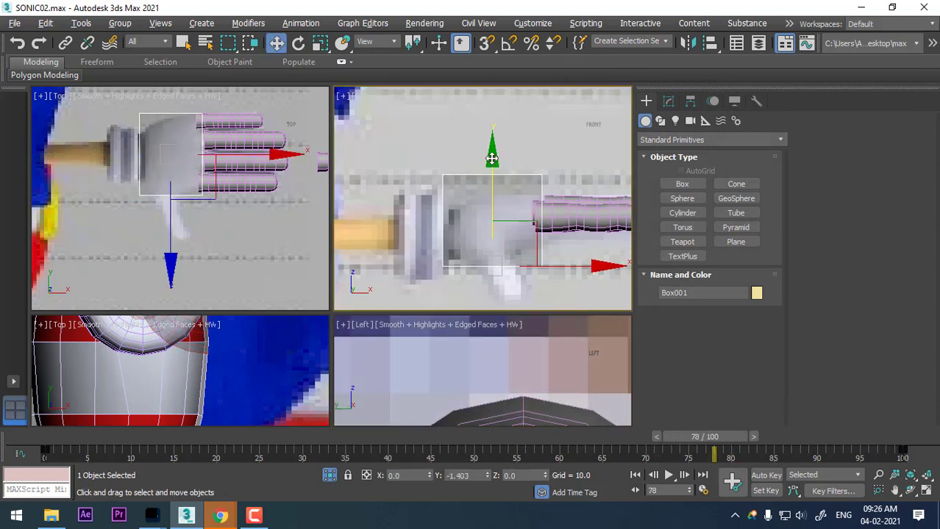
{"action": "middle_click_drag", "start_coordinate": [183, 166], "coordinate": [186, 171]}
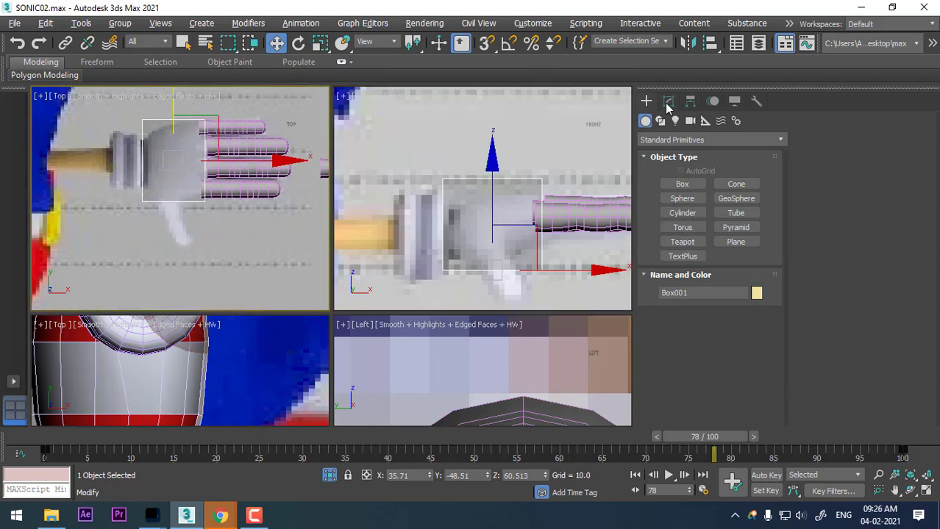
Step: Set the box Length to 14.471 and Height to 5.584 in the Modify panel
{"action": "left_click", "coordinate": [669, 100]}
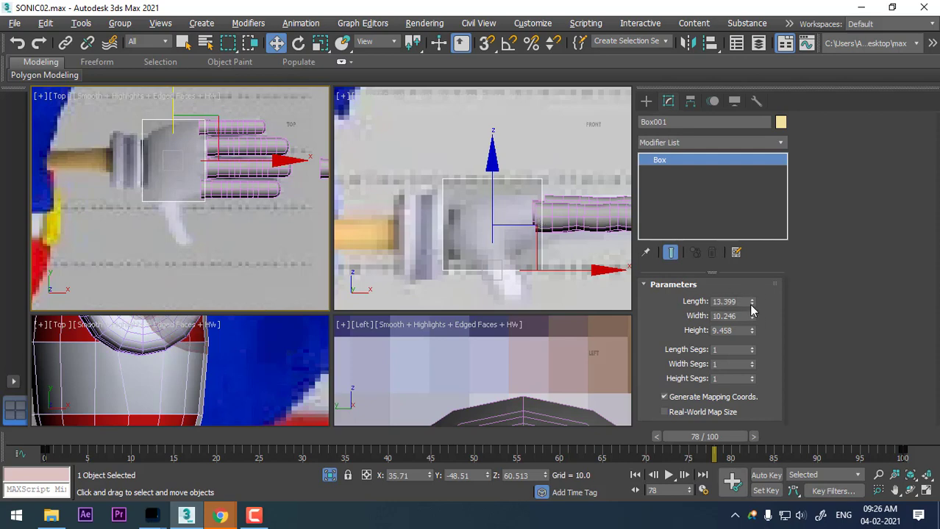
{"action": "mouse_move", "coordinate": [751, 304]}
{"action": "left_mouse_down"}
{"action": "mouse_move", "coordinate": [751, 287]}
{"action": "mouse_move", "coordinate": [752, 353]}
{"action": "left_mouse_up"}
{"action": "left_click_drag", "start_coordinate": [492, 161], "coordinate": [493, 153]}
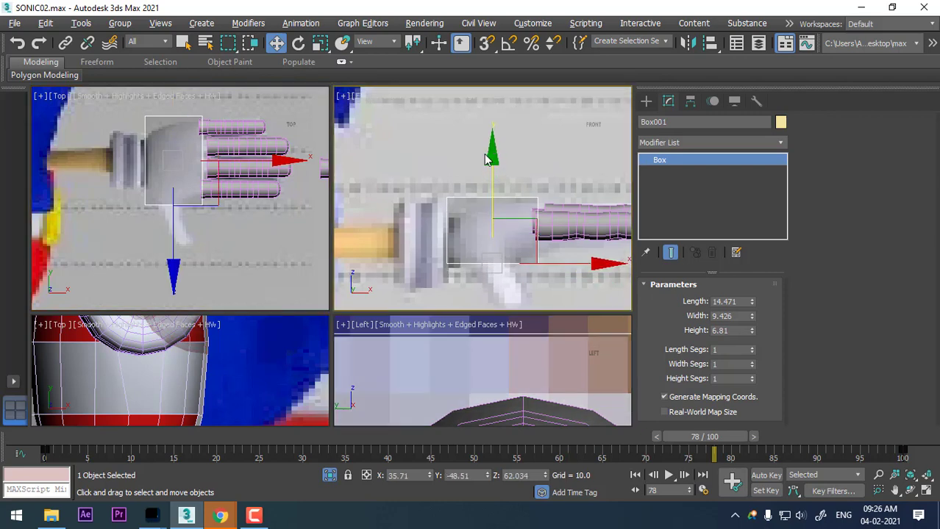
{"action": "left_click_drag", "start_coordinate": [752, 331], "coordinate": [741, 351]}
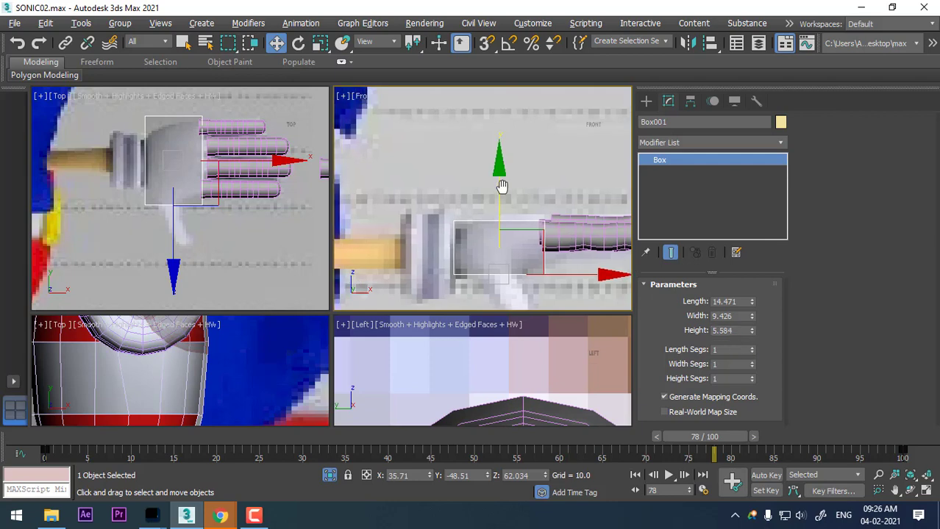
{"action": "middle_click_drag", "start_coordinate": [493, 180], "coordinate": [500, 189]}
{"action": "left_click_drag", "start_coordinate": [499, 159], "coordinate": [500, 159]}
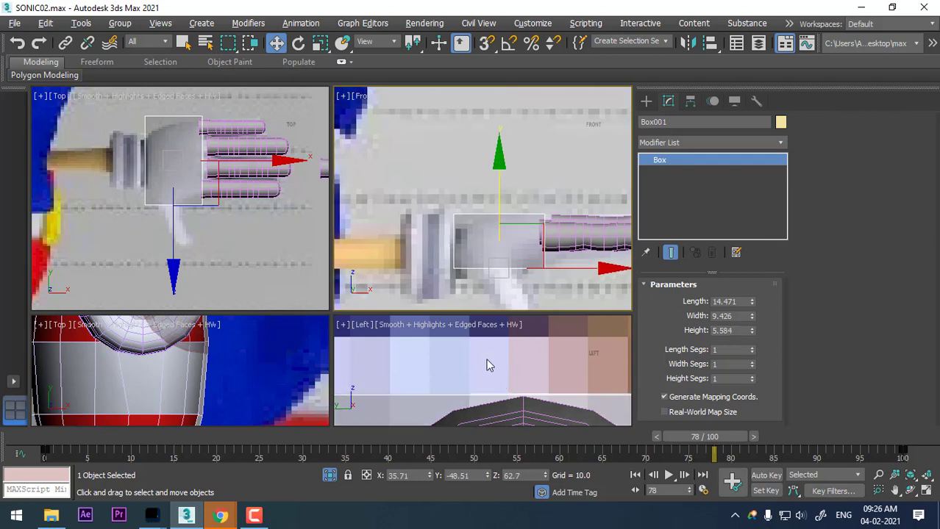
Step: Give the box 4 length segments and 2 width segments
{"action": "left_click", "coordinate": [752, 347]}
{"action": "left_click", "coordinate": [751, 347]}
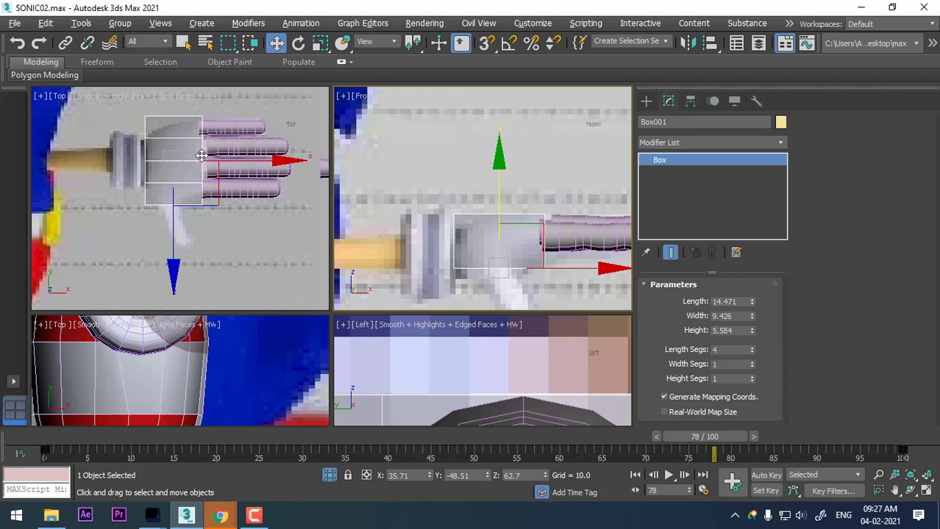
{"action": "left_click", "coordinate": [751, 362]}
{"action": "scroll", "coordinate": [147, 367], "scroll_direction": "up", "scroll_amount": 2}
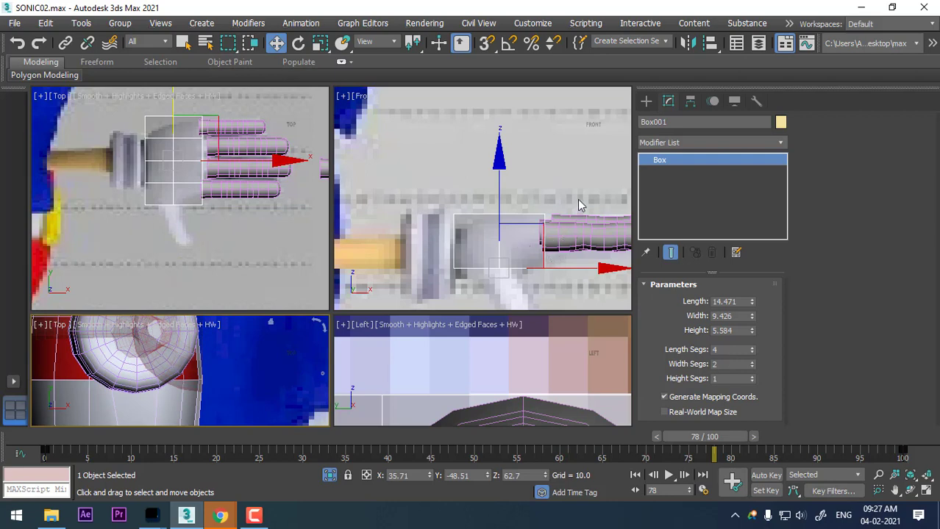
Step: Isolate the four finger cylinders in view, then select the palm box
{"action": "left_click_drag", "start_coordinate": [577, 204], "coordinate": [586, 265]}
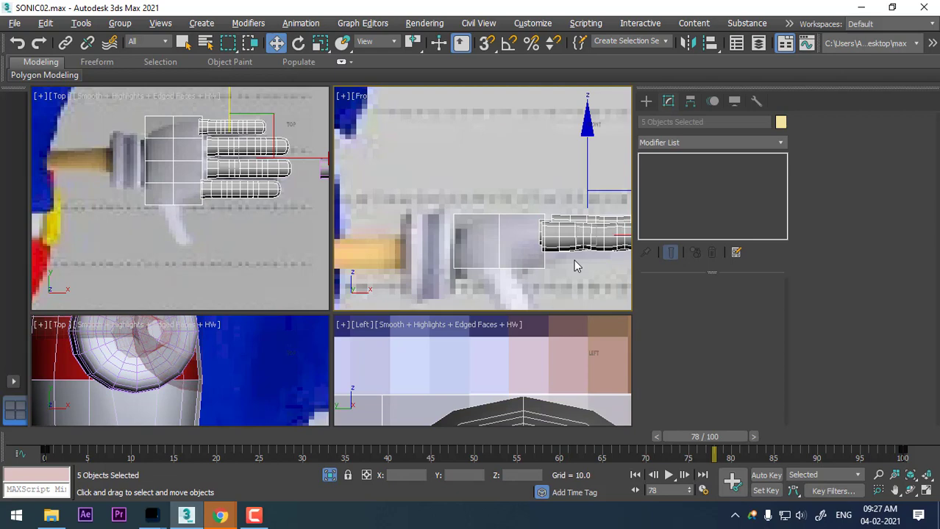
{"action": "key", "text": "alt+q"}
{"action": "middle_click_drag", "start_coordinate": [484, 245], "coordinate": [510, 206]}
{"action": "left_click", "coordinate": [510, 207]}
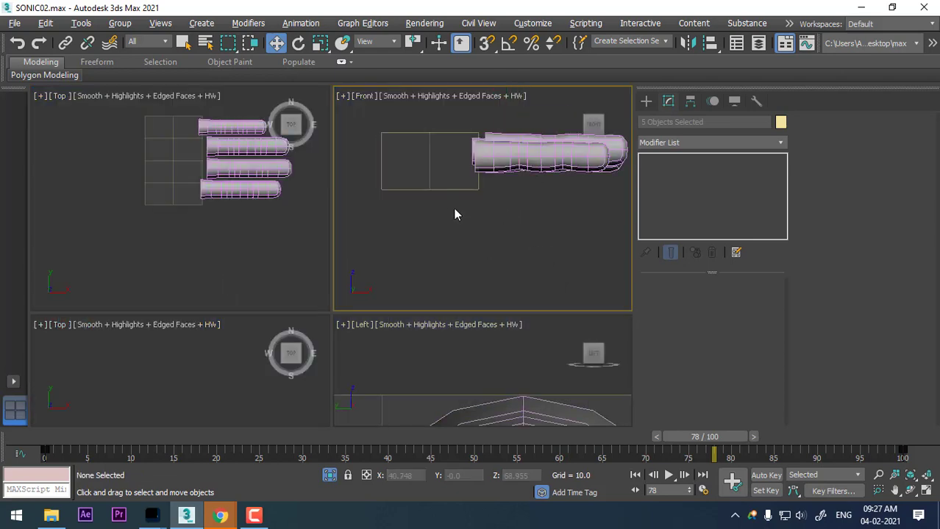
{"action": "left_click", "coordinate": [463, 184]}
{"action": "scroll", "coordinate": [478, 243], "scroll_direction": "down", "scroll_amount": 2}
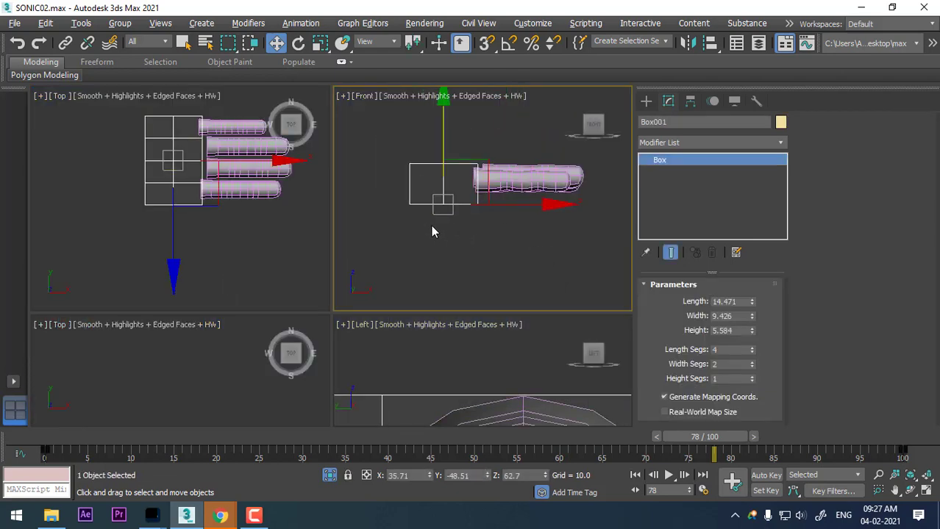
Step: Enlarge the lower viewport row and Zoom Extents All to frame the palm box in every view
{"action": "right_click", "coordinate": [217, 362]}
{"action": "key", "text": "z"}
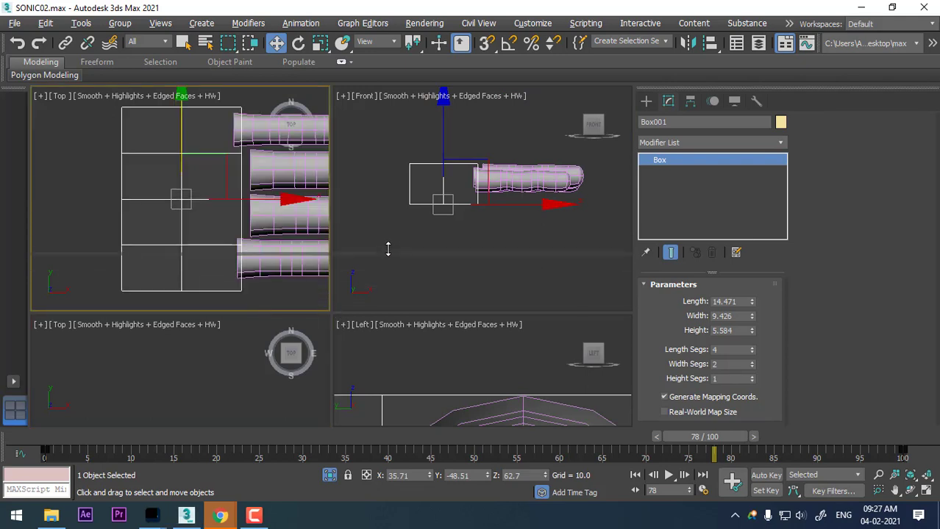
{"action": "left_click_drag", "start_coordinate": [334, 312], "coordinate": [335, 247]}
{"action": "left_click", "coordinate": [928, 474]}
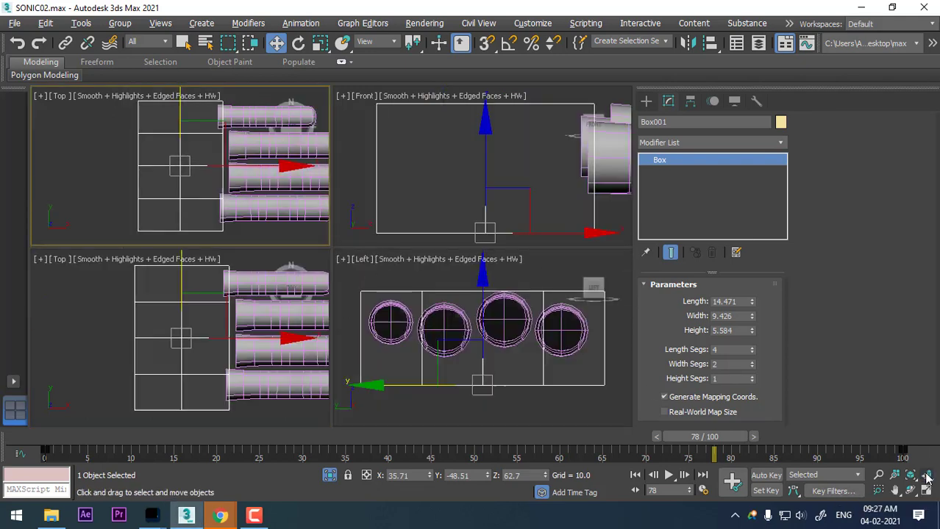
{"action": "left_click", "coordinate": [535, 404]}
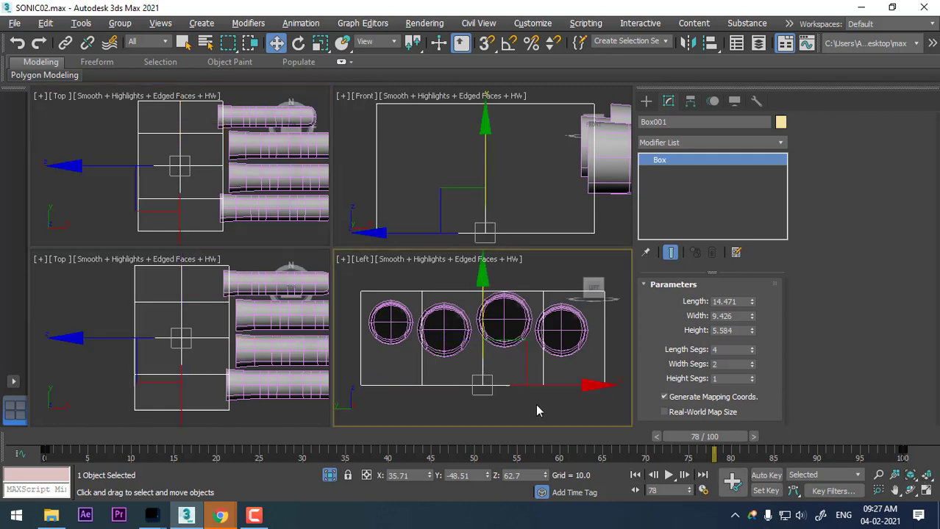
{"action": "left_click", "coordinate": [444, 328]}
Step: Lower Cylinder007, the leftmost finger, to Z 65.537 in the Left view and reselect Box001
{"action": "left_click", "coordinate": [408, 402]}
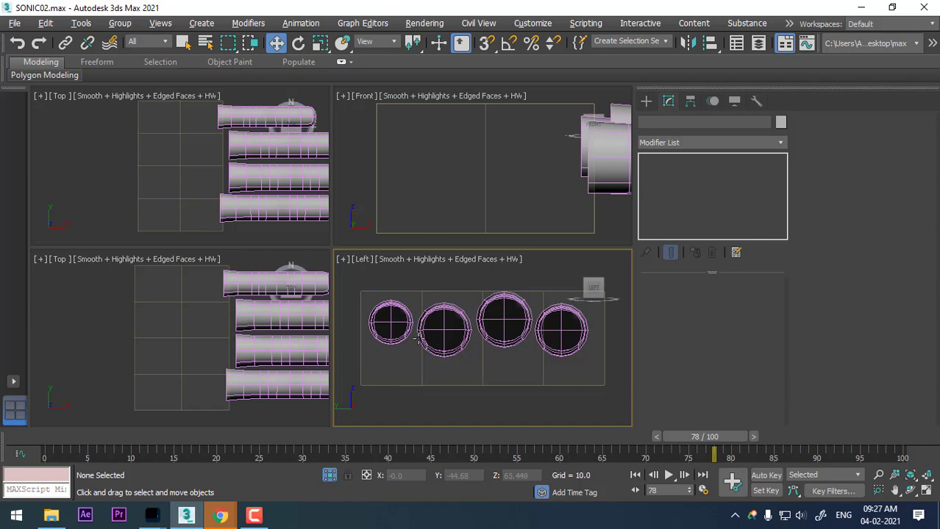
{"action": "left_click", "coordinate": [394, 324]}
{"action": "left_click", "coordinate": [393, 323]}
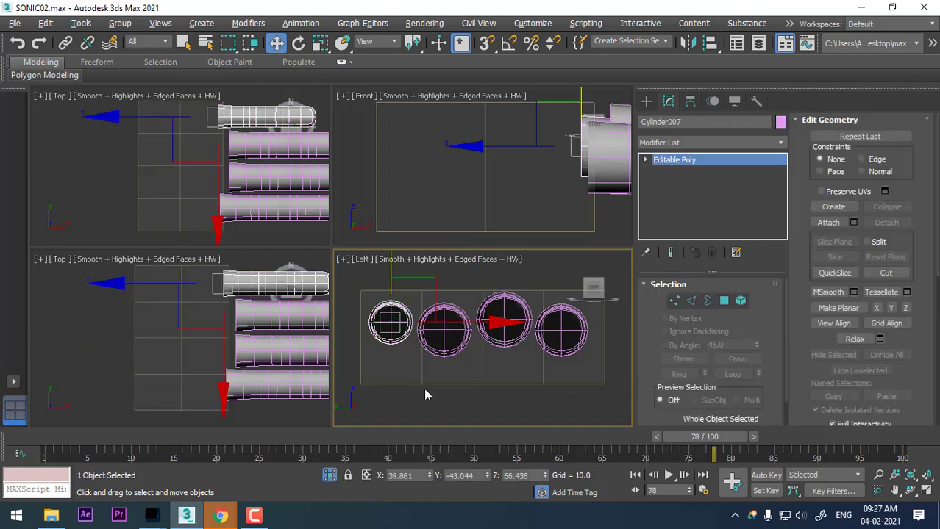
{"action": "middle_click_drag", "start_coordinate": [391, 273], "coordinate": [397, 289]}
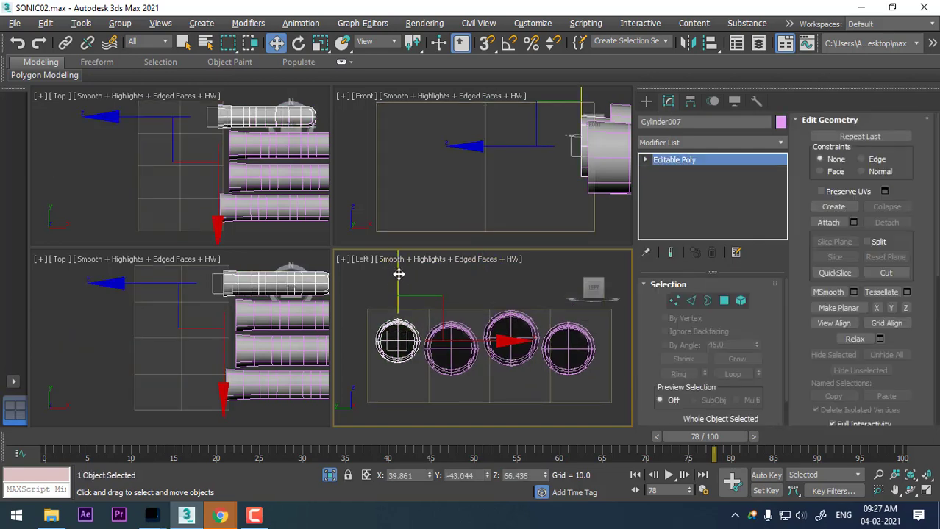
{"action": "left_click_drag", "start_coordinate": [398, 289], "coordinate": [396, 290]}
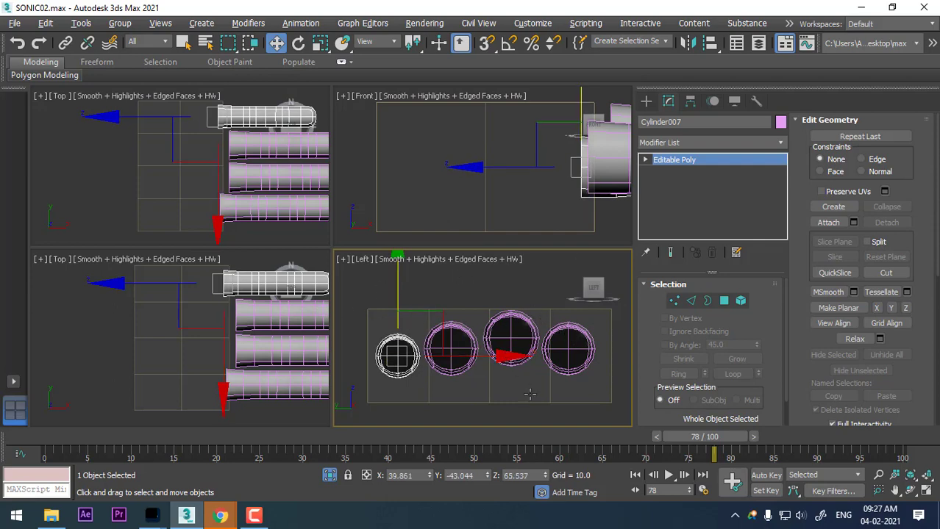
{"action": "left_click", "coordinate": [500, 397]}
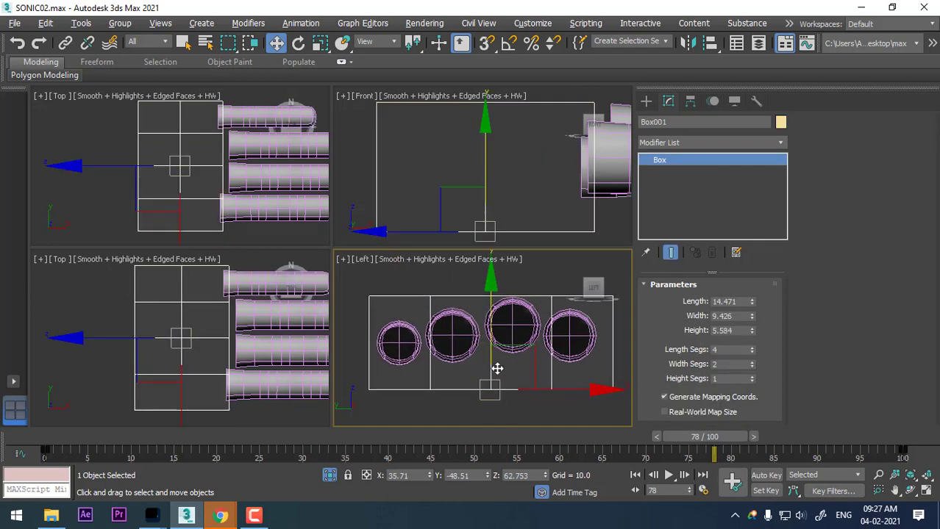
{"action": "key", "text": "alt+w"}
Step: Convert Box001 to an Editable Poly and raise its bottom-middle vertices in Vertex mode
{"action": "right_click", "coordinate": [430, 317]}
{"action": "mouse_move", "coordinate": [489, 464]}
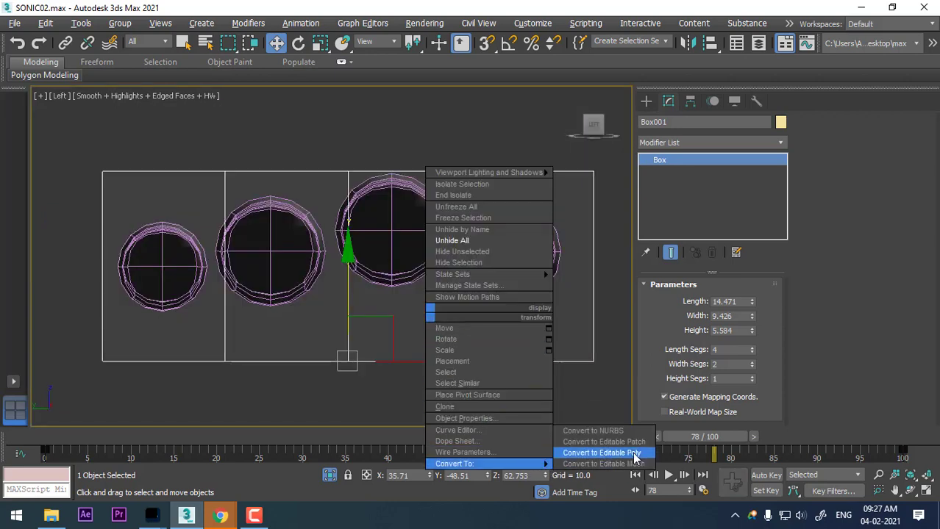
{"action": "left_click", "coordinate": [618, 453]}
{"action": "key", "text": "1"}
{"action": "left_click_drag", "start_coordinate": [378, 371], "coordinate": [325, 326]}
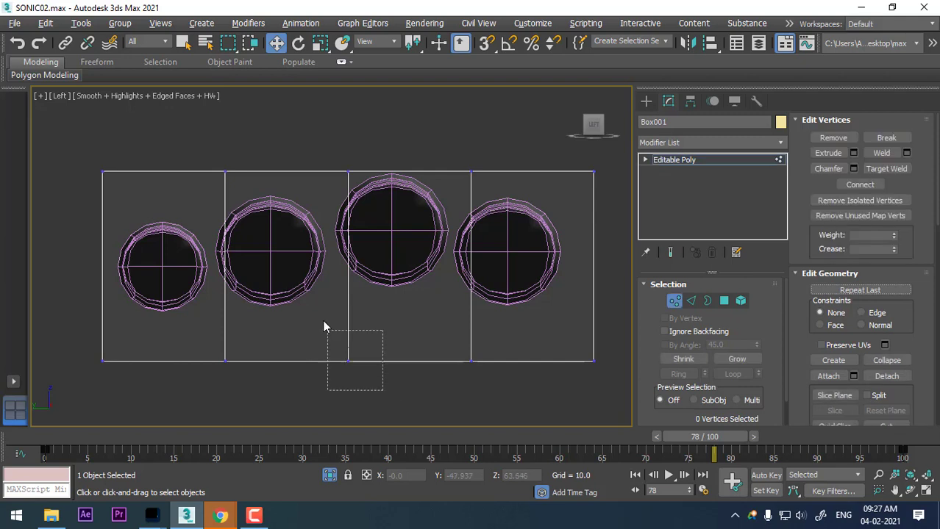
{"action": "left_click_drag", "start_coordinate": [354, 293], "coordinate": [356, 214]}
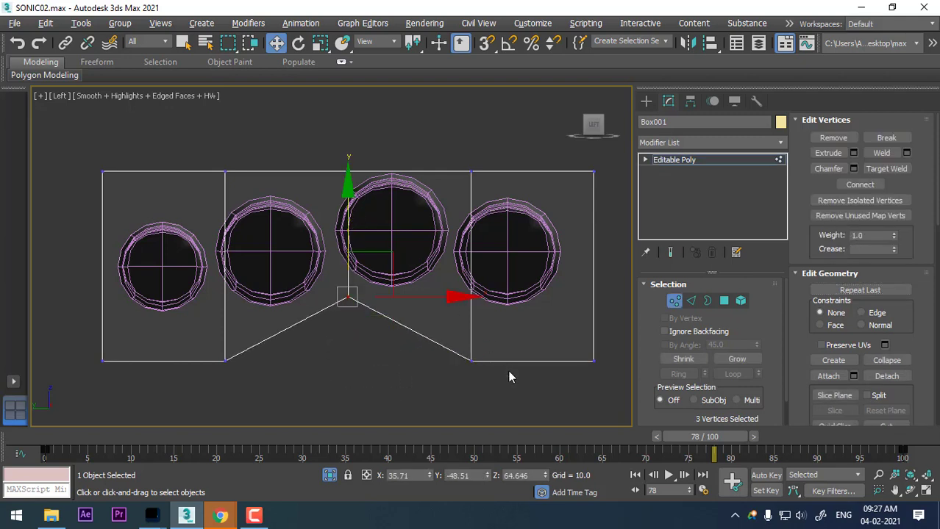
{"action": "mouse_move", "coordinate": [507, 401]}
{"action": "left_mouse_down"}
{"action": "mouse_move", "coordinate": [441, 279]}
{"action": "mouse_move", "coordinate": [472, 237]}
{"action": "left_mouse_up"}
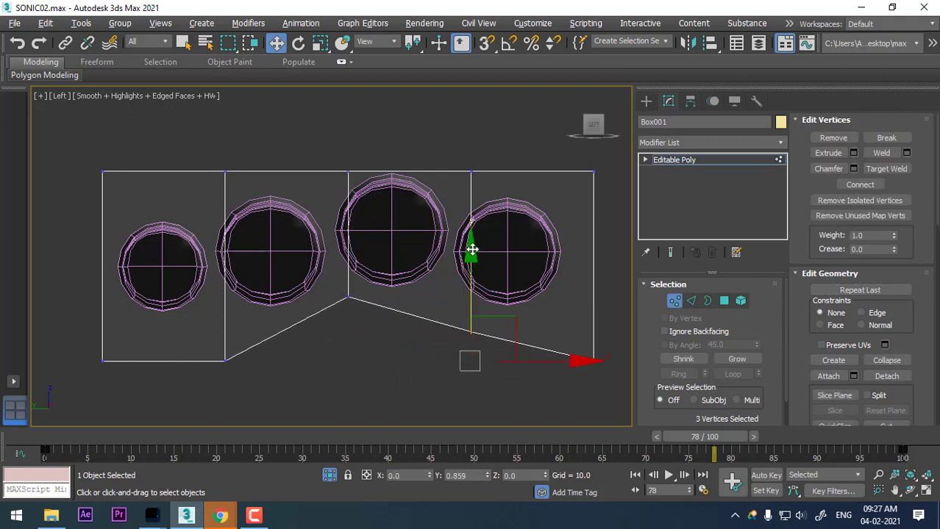
{"action": "mouse_move", "coordinate": [602, 395]}
{"action": "left_mouse_down"}
{"action": "mouse_move", "coordinate": [579, 299]}
{"action": "mouse_move", "coordinate": [591, 247]}
{"action": "left_mouse_up"}
Step: Raise the palm's bottom-right and bottom-left corners and the vertex under the second finger
{"action": "left_click_drag", "start_coordinate": [247, 383], "coordinate": [211, 334]}
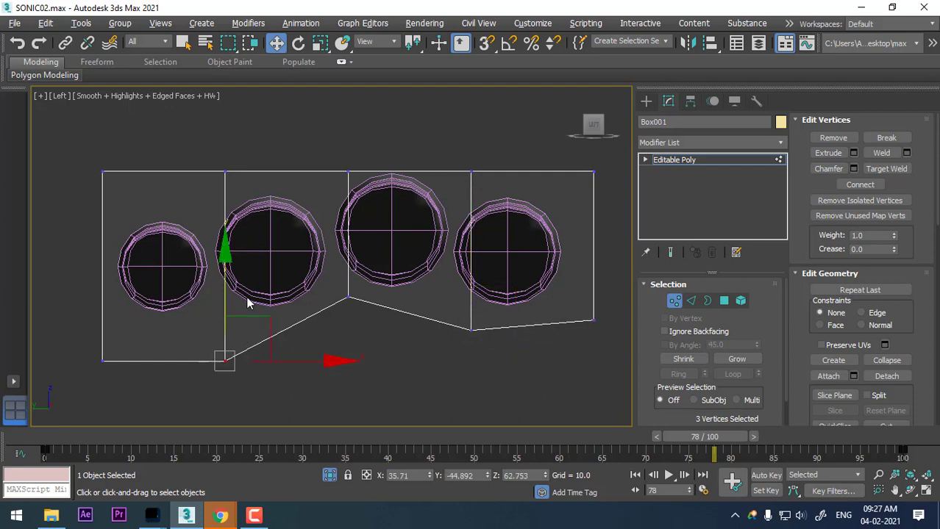
{"action": "left_click_drag", "start_coordinate": [225, 291], "coordinate": [225, 254]}
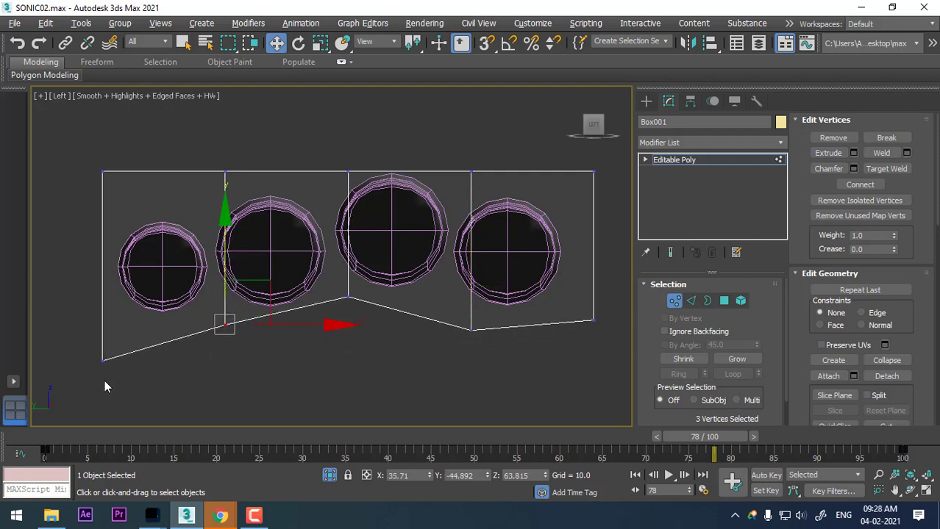
{"action": "left_click_drag", "start_coordinate": [105, 387], "coordinate": [88, 342]}
{"action": "left_click_drag", "start_coordinate": [107, 298], "coordinate": [91, 197]}
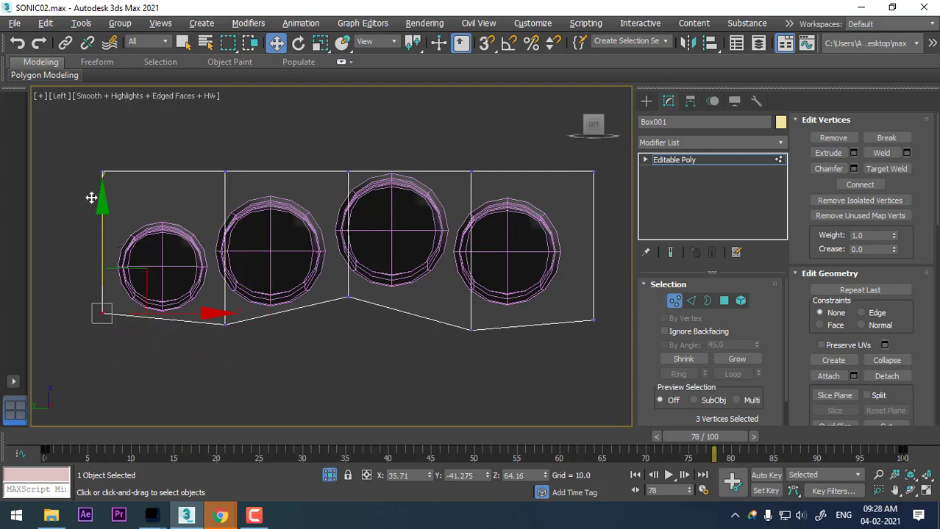
Step: Lower the top-left corner and the top vertices above the fingers, nudging the middle column up-left
{"action": "left_click", "coordinate": [103, 173]}
{"action": "left_click_drag", "start_coordinate": [130, 126], "coordinate": [128, 218]}
{"action": "left_click", "coordinate": [225, 173]}
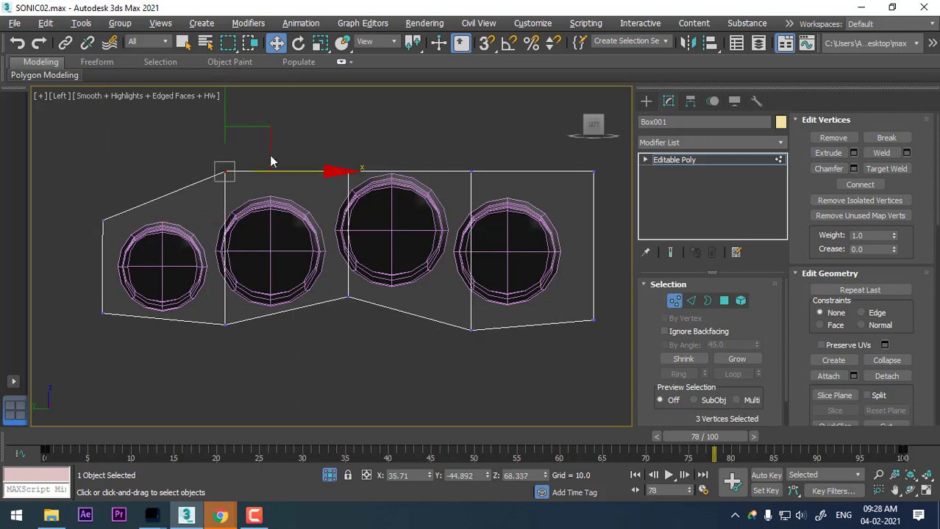
{"action": "mouse_move", "coordinate": [270, 135]}
{"action": "left_mouse_down"}
{"action": "mouse_move", "coordinate": [256, 148]}
{"action": "mouse_move", "coordinate": [283, 170]}
{"action": "left_mouse_up"}
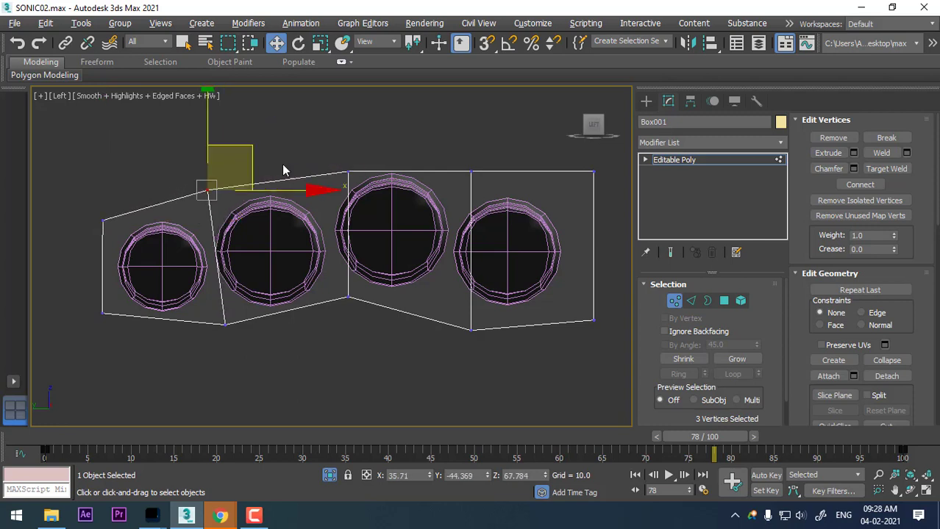
{"action": "left_click_drag", "start_coordinate": [350, 150], "coordinate": [329, 325]}
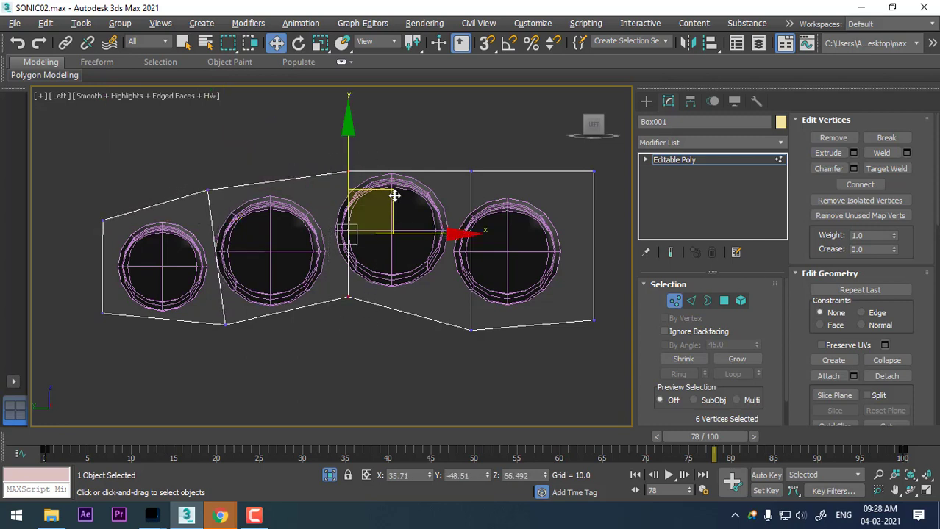
{"action": "left_click_drag", "start_coordinate": [394, 194], "coordinate": [375, 190]}
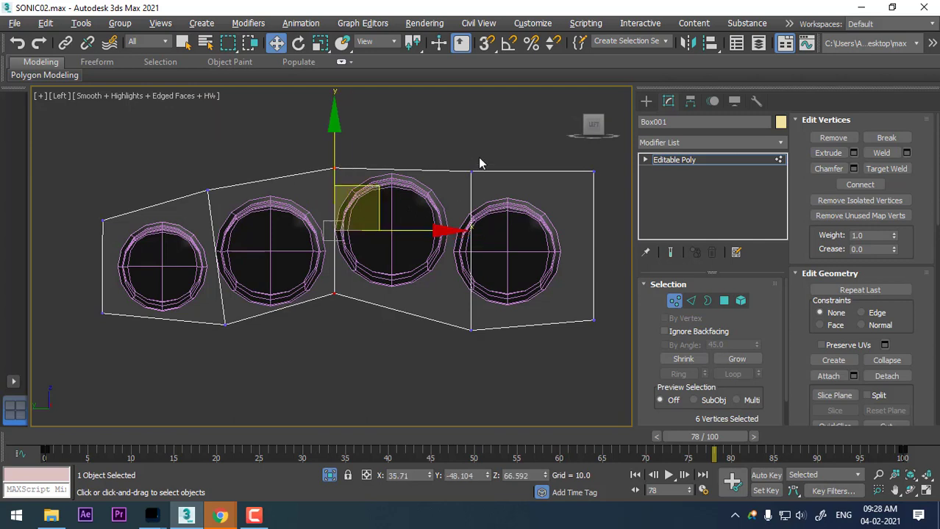
{"action": "left_click_drag", "start_coordinate": [486, 186], "coordinate": [452, 147]}
{"action": "left_click_drag", "start_coordinate": [515, 125], "coordinate": [504, 134]}
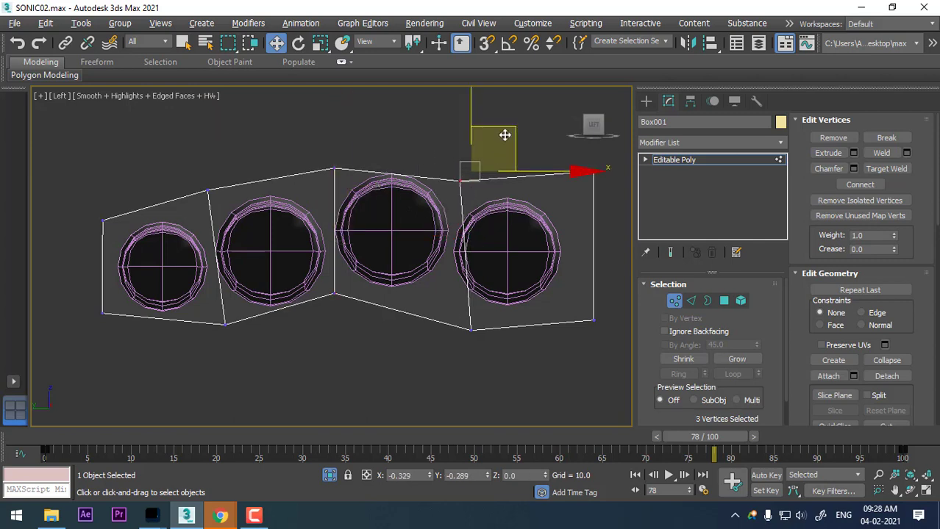
Step: Lower the palm's top-right corner vertex to finish the angled outline
{"action": "mouse_move", "coordinate": [443, 359]}
{"action": "left_mouse_down"}
{"action": "mouse_move", "coordinate": [489, 313]}
{"action": "mouse_move", "coordinate": [481, 266]}
{"action": "left_mouse_up"}
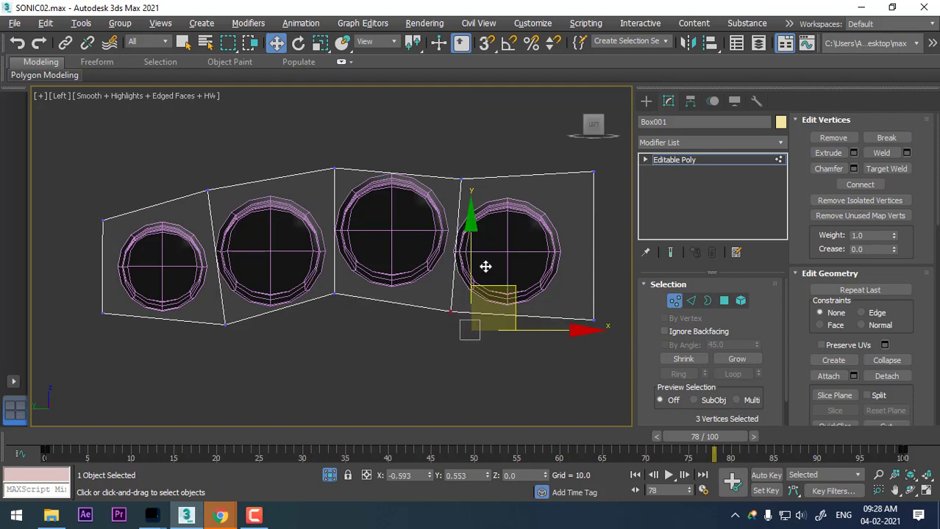
{"action": "left_click_drag", "start_coordinate": [616, 196], "coordinate": [577, 150]}
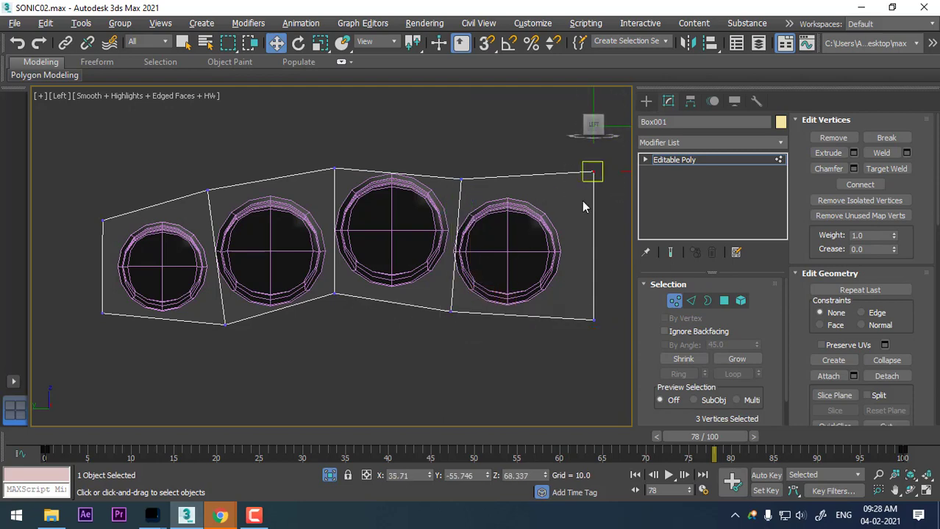
{"action": "middle_click_drag", "start_coordinate": [618, 151], "coordinate": [584, 170]}
{"action": "left_click_drag", "start_coordinate": [604, 153], "coordinate": [594, 177]}
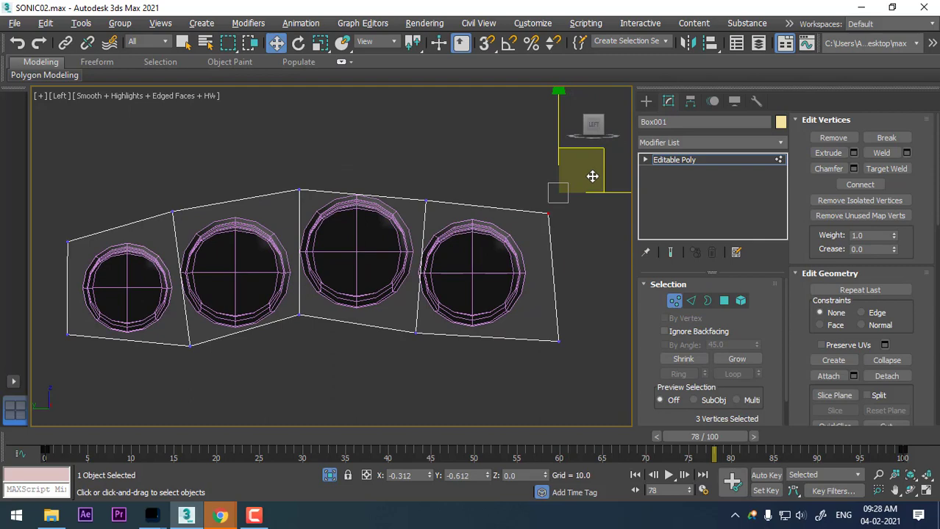
{"action": "middle_click_drag", "start_coordinate": [385, 315], "coordinate": [463, 336]}
{"action": "key", "text": "alt+w"}
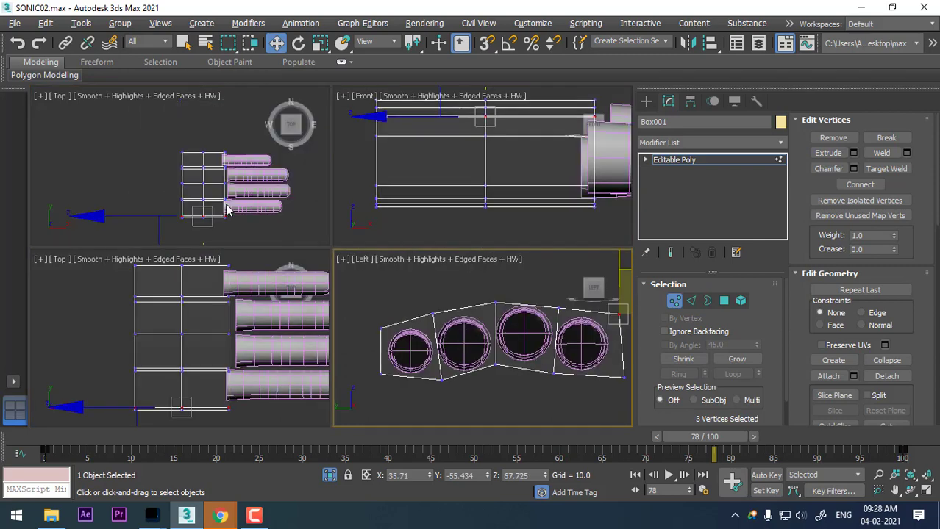